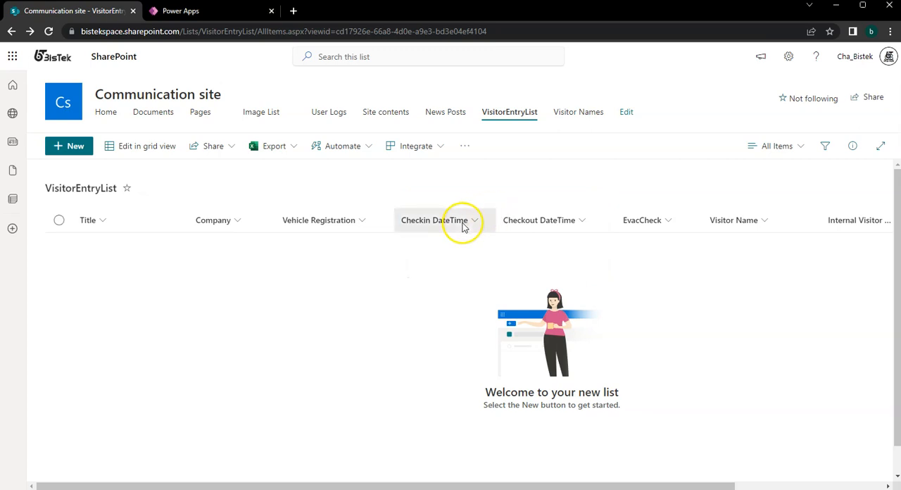
Review the column settings of Checkin DateTime in VisitorEntryList, including its type, and close them without saving.
click(459, 224)
click(498, 329)
click(579, 333)
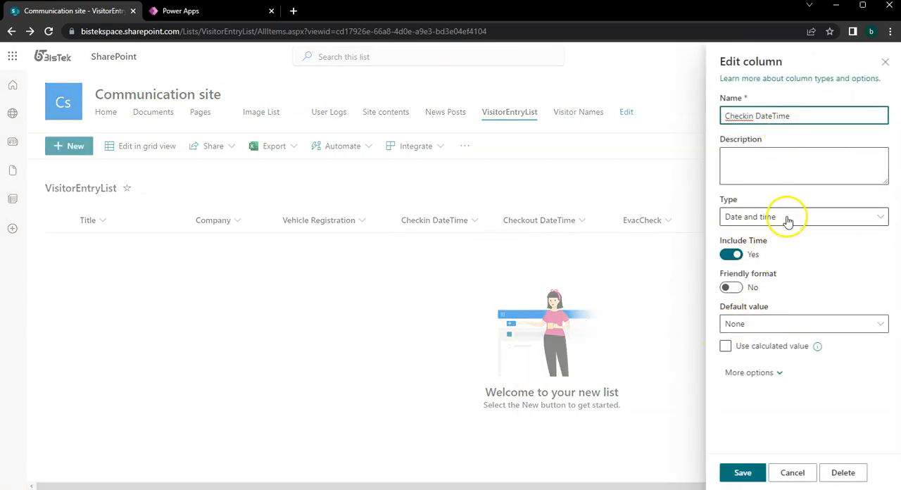
click(784, 220)
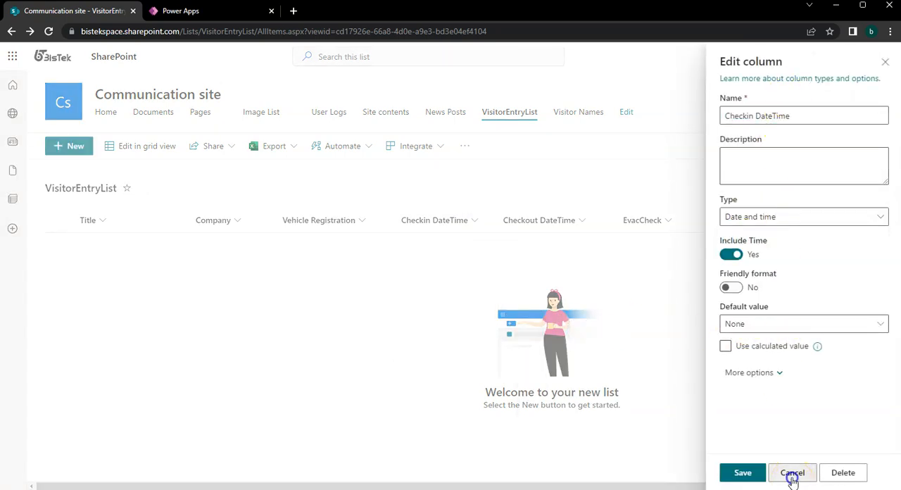
click(793, 473)
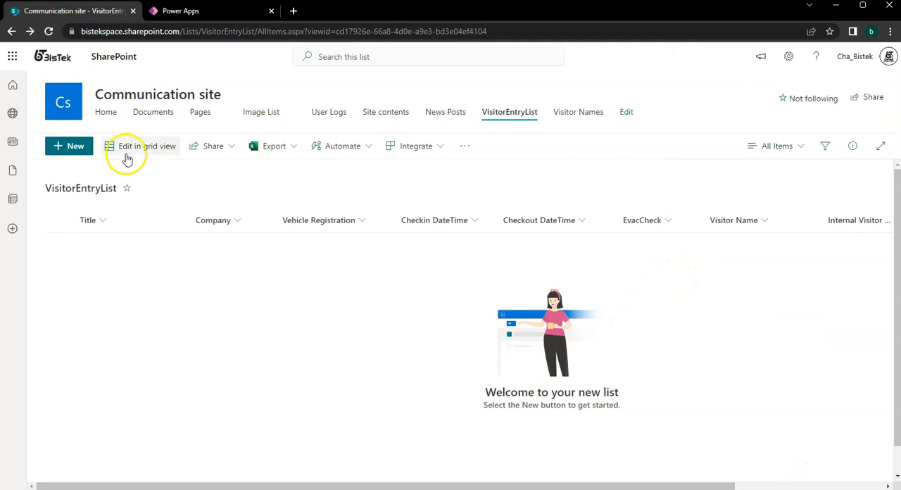
Open the Communication site's full site settings to reach its Regional Settings.
click(787, 59)
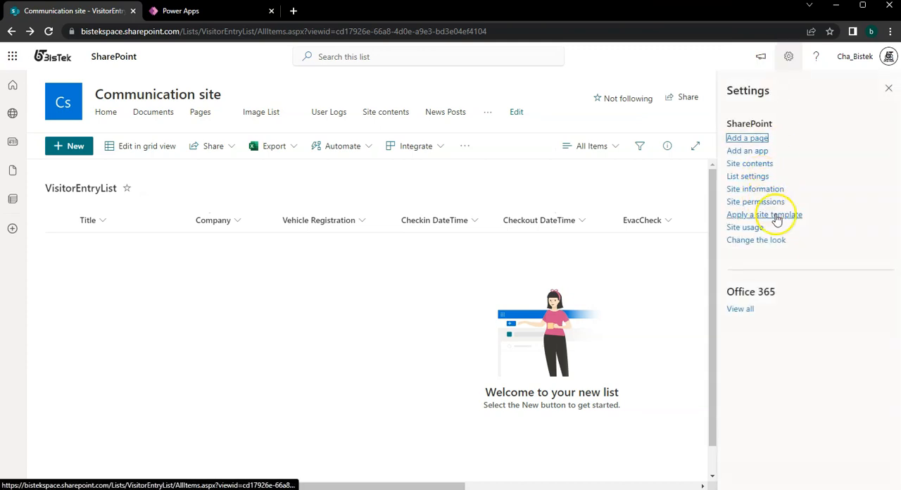
click(770, 188)
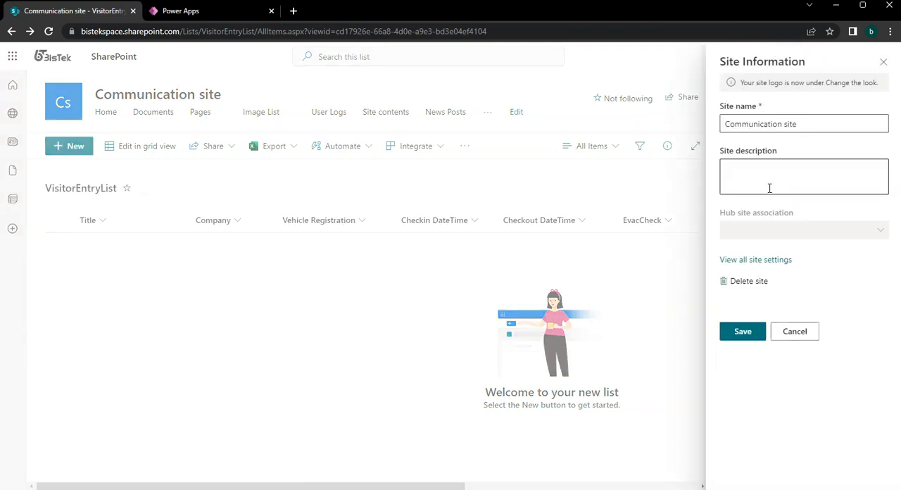
click(752, 261)
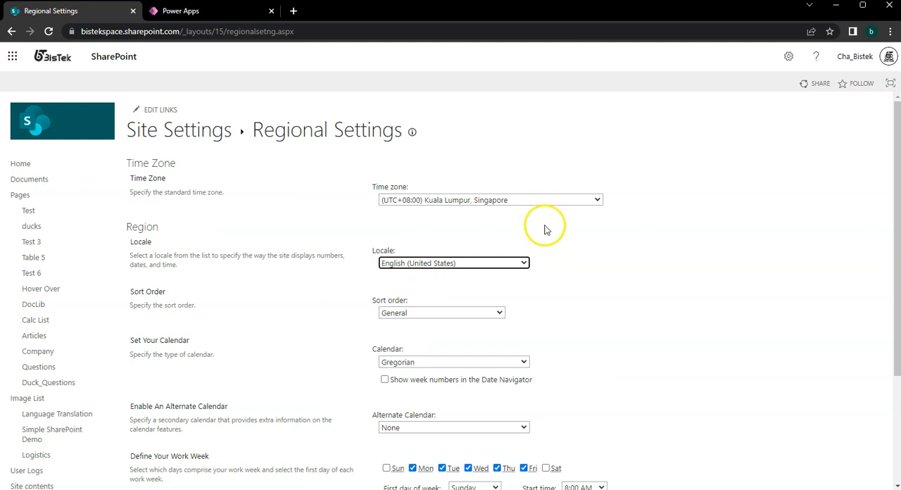
Examine the time zones offered in the site's Regional Settings without changing the selection, and return to VisitorEntryList.
click(535, 206)
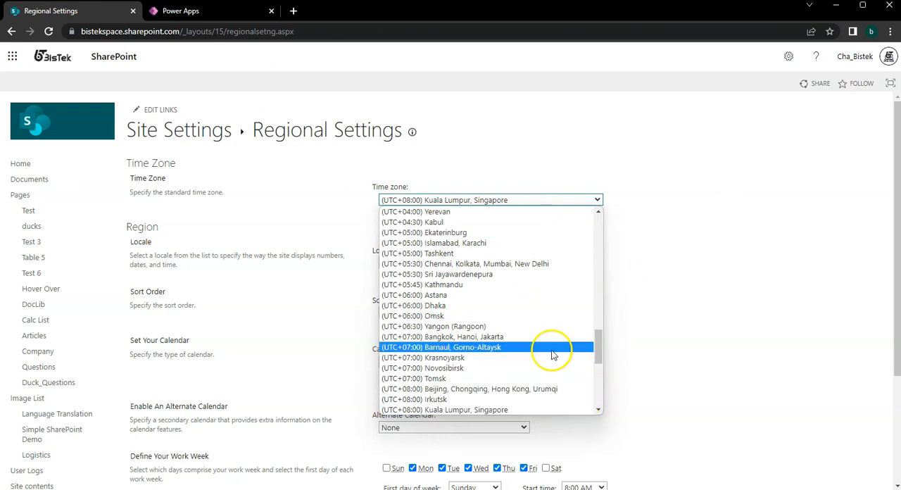
scroll(531, 301, down, 3)
scroll(533, 301, up, 15)
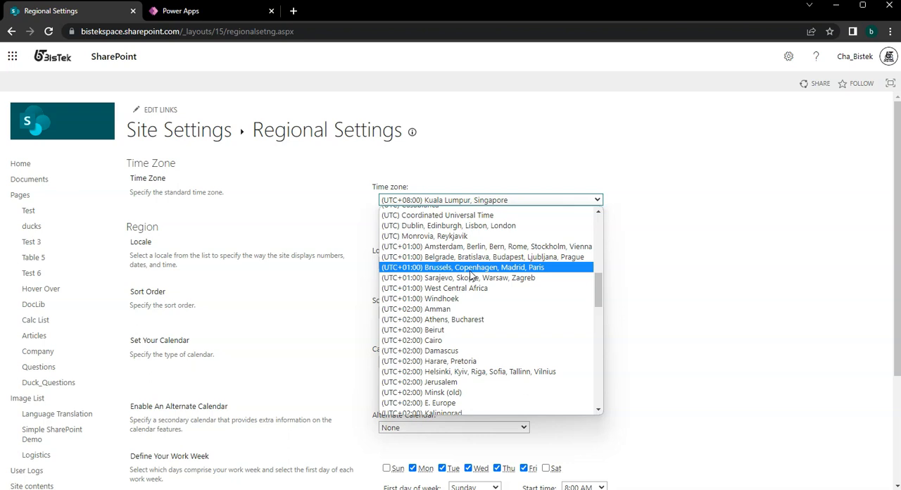
click(494, 338)
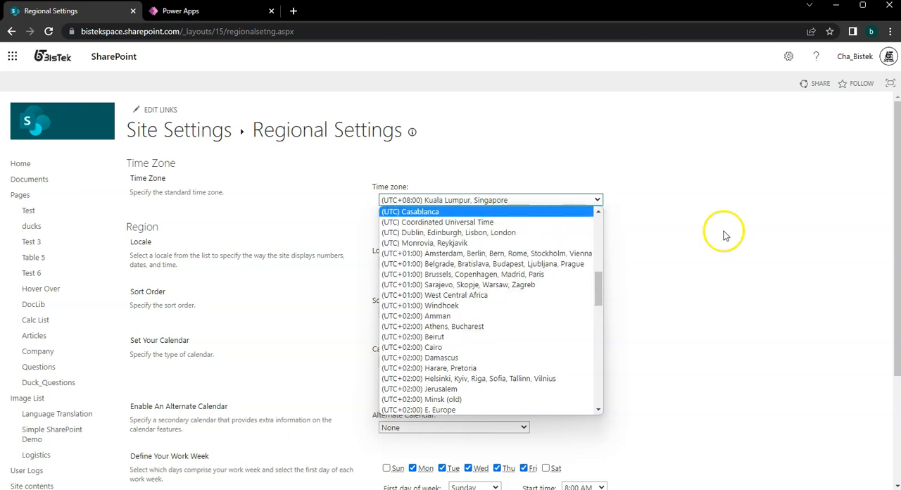
mouse_move(593, 288)
mouse_down()
mouse_move(601, 326)
mouse_move(604, 301)
mouse_up()
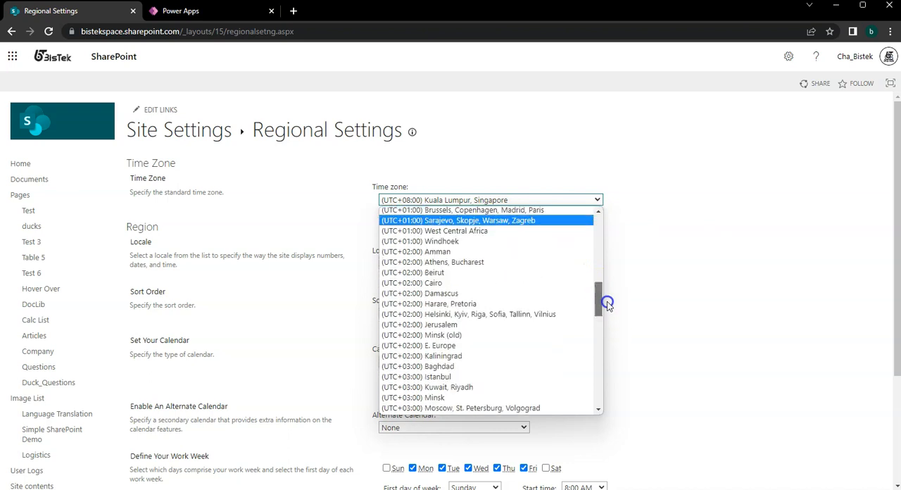
click(25, 63)
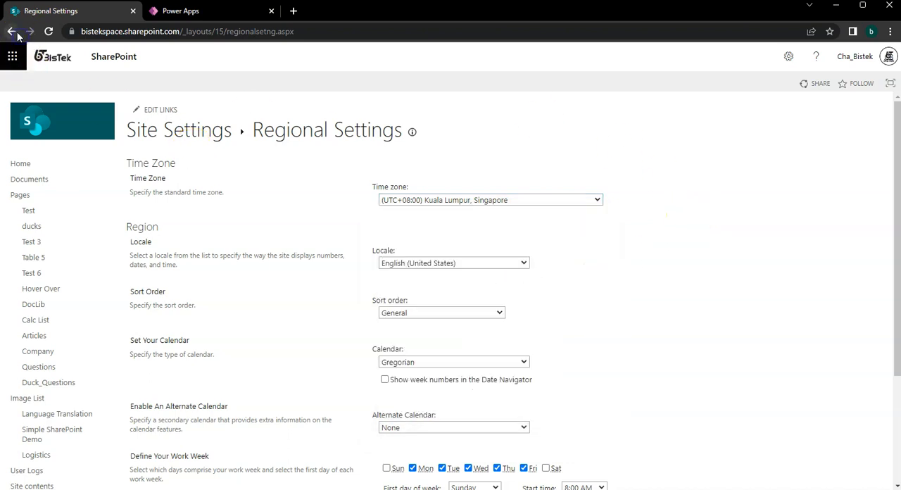
click(13, 32)
click(13, 32)
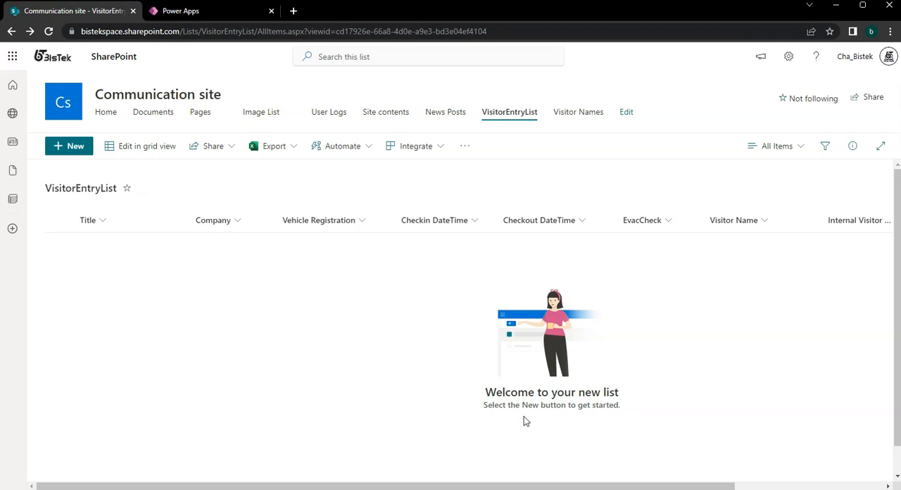
Switch to Power Apps and review the Registration and Signout screens of the Visitor Logbook App.
click(194, 14)
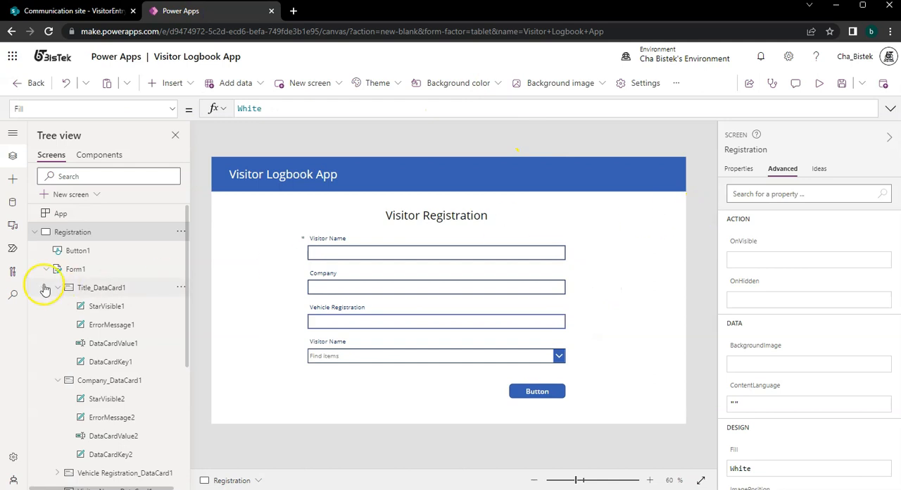
click(34, 232)
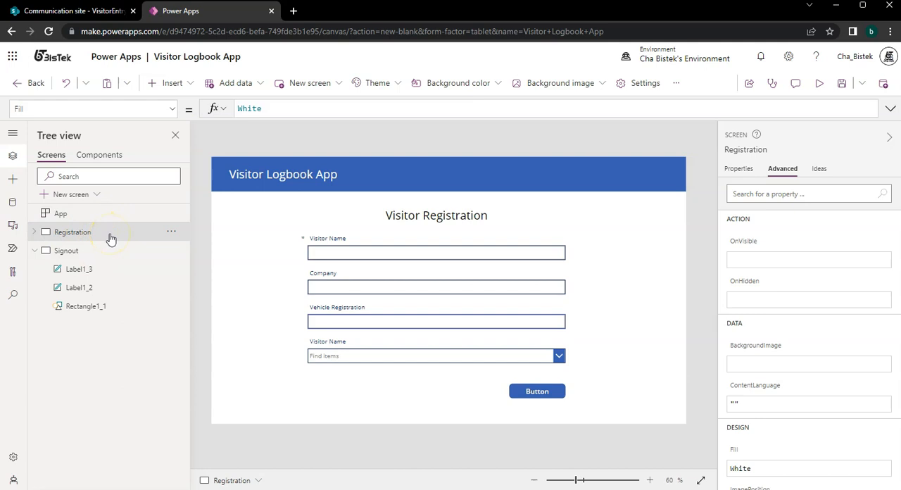
click(98, 255)
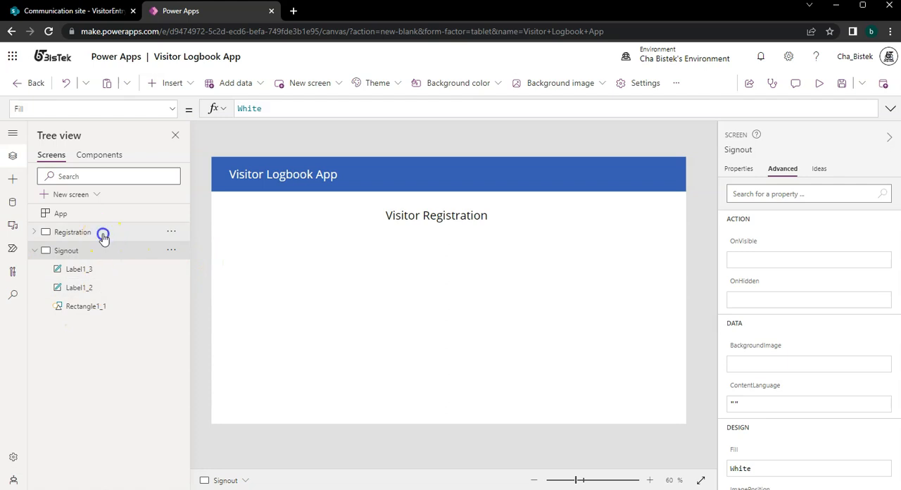
click(72, 231)
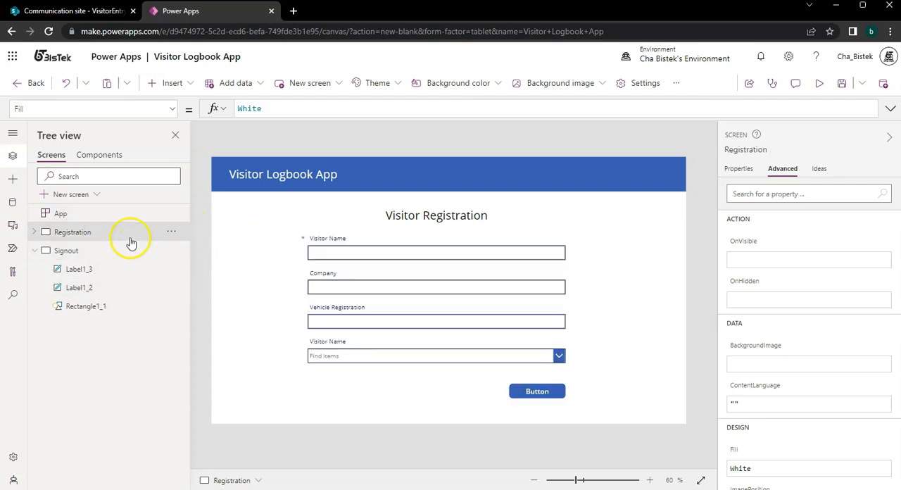
Delete the existing visitor form from the Registration screen.
click(465, 262)
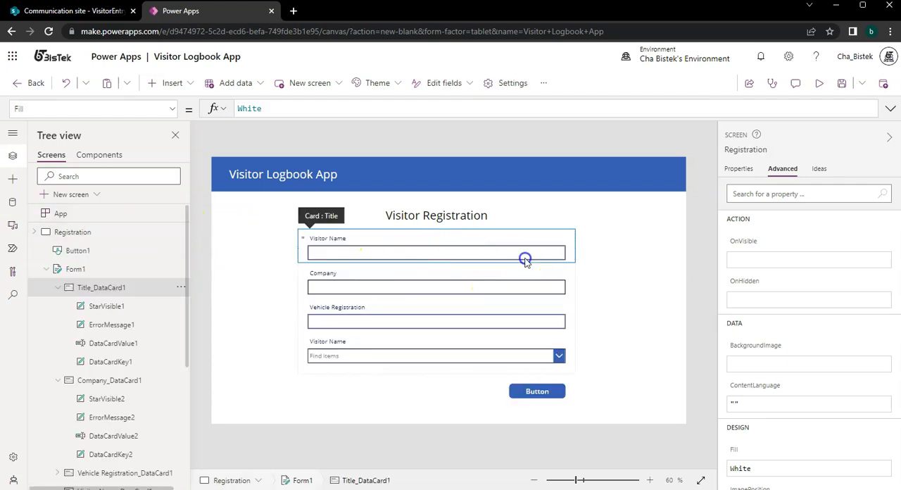
click(577, 350)
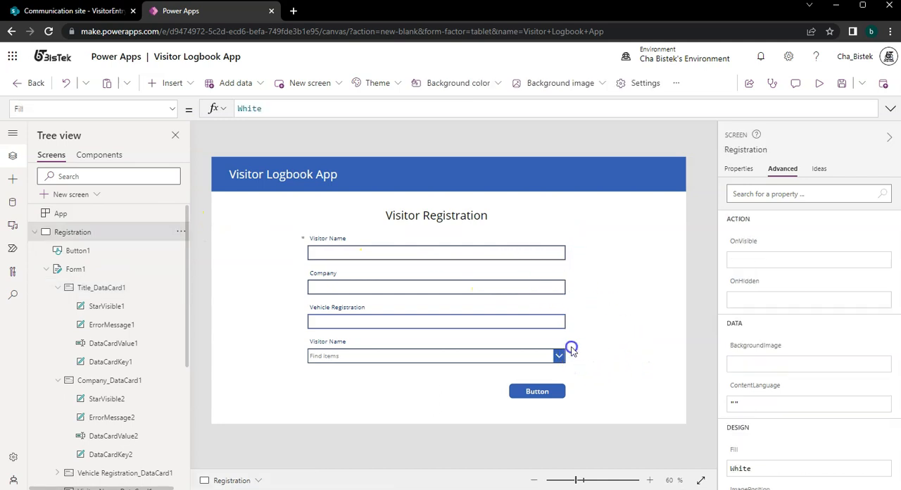
click(570, 349)
click(461, 375)
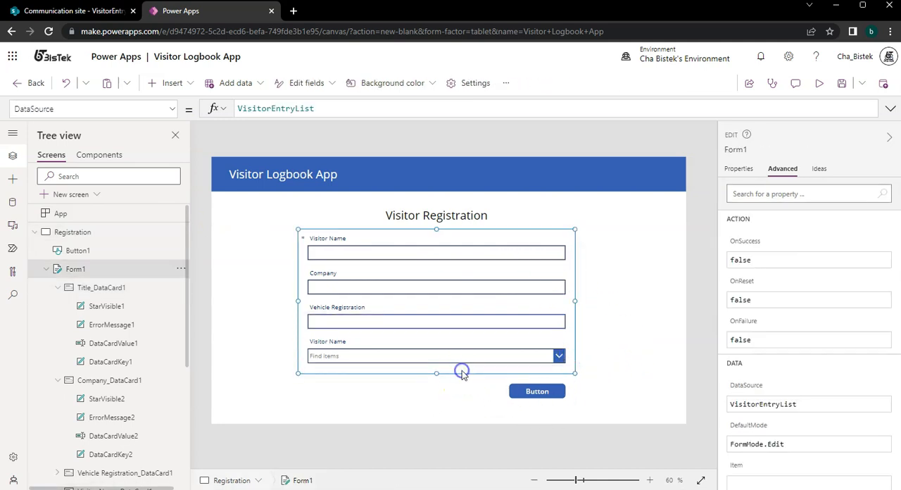
key(Delete)
Change the Registration screen button's text to "Submit".
click(517, 393)
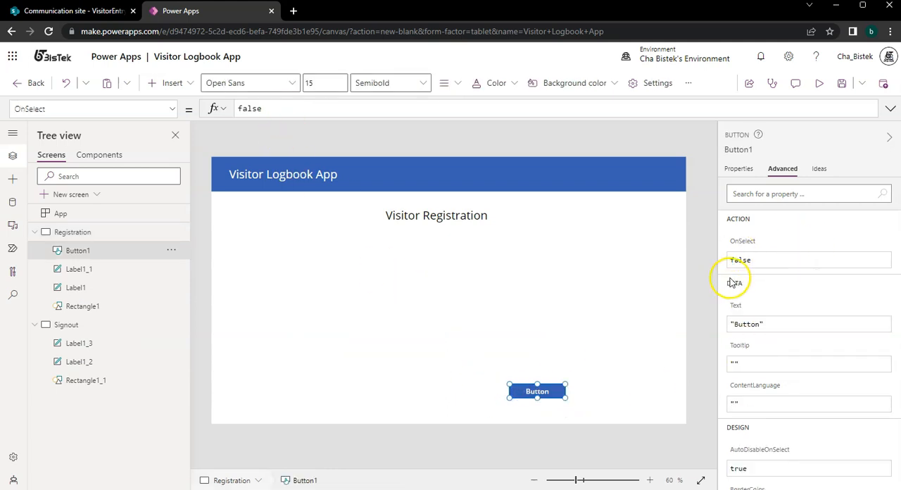
click(744, 324)
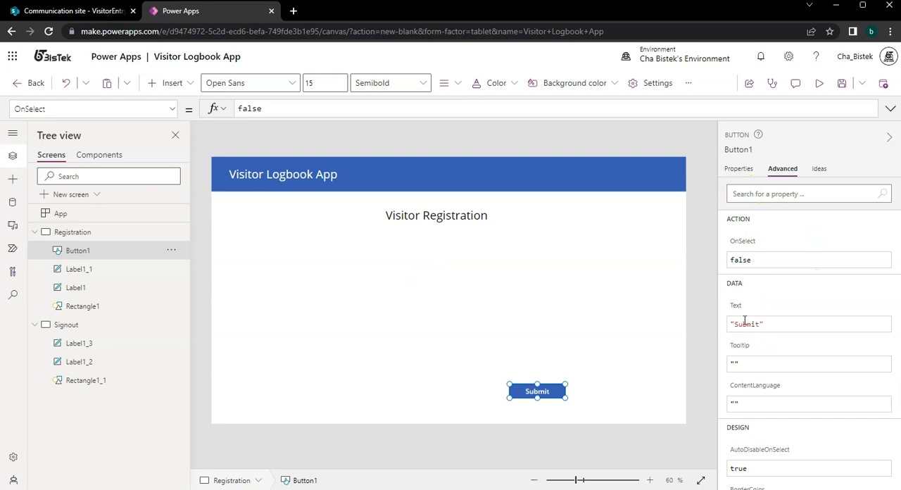
click(655, 315)
Insert a new Edit form on the Registration screen and display its properties.
click(164, 83)
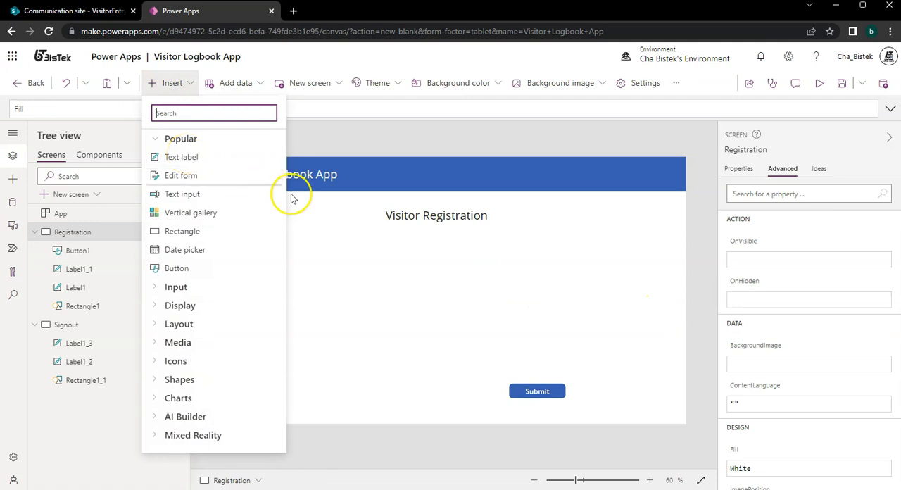
text(form)
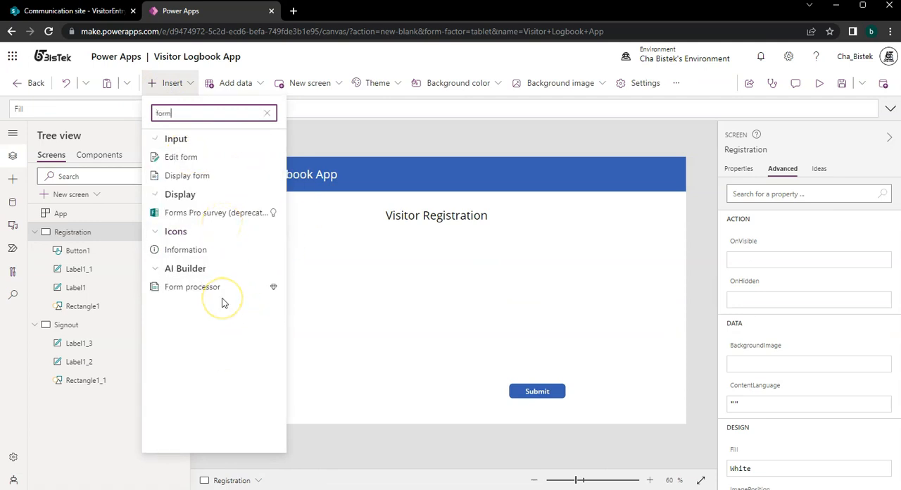
click(223, 155)
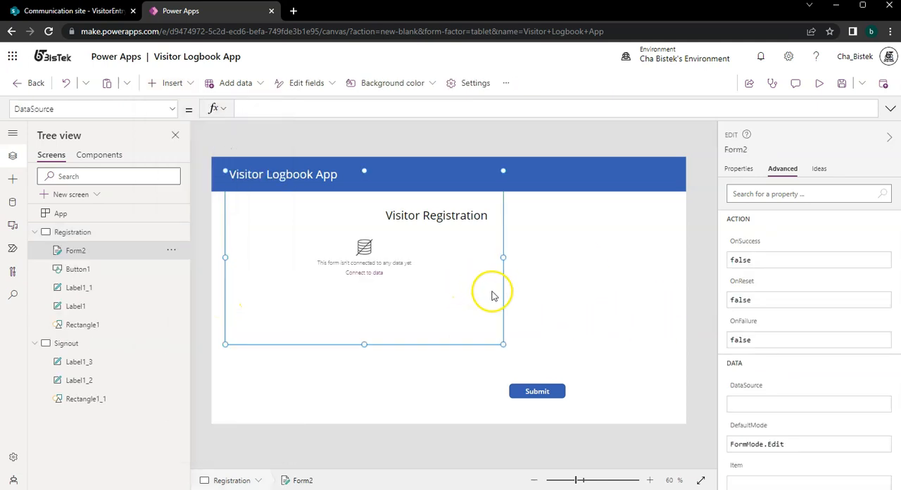
click(732, 172)
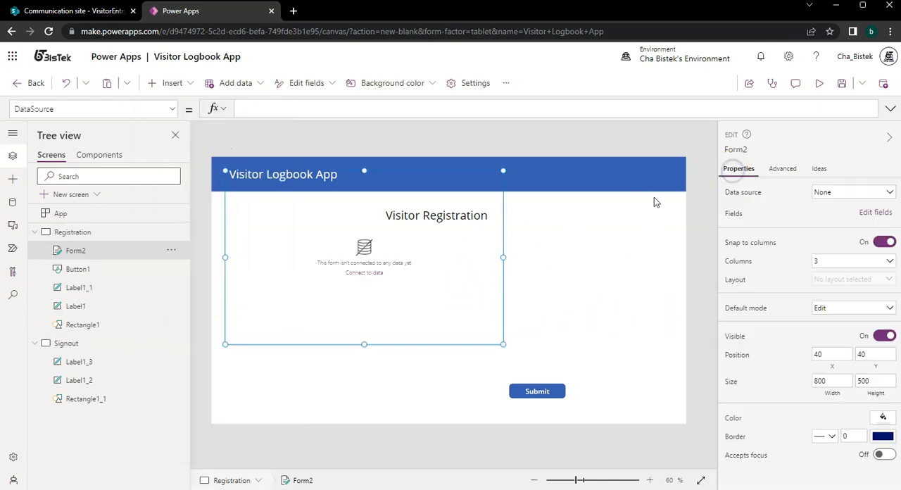
Check the app's connected data sources, look at VisitorEntryList in SharePoint, and return to Power Apps.
click(14, 202)
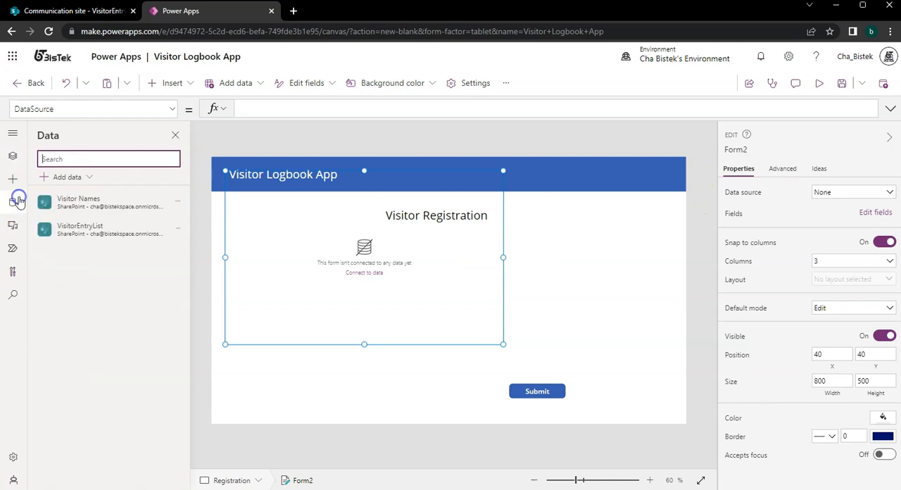
click(98, 12)
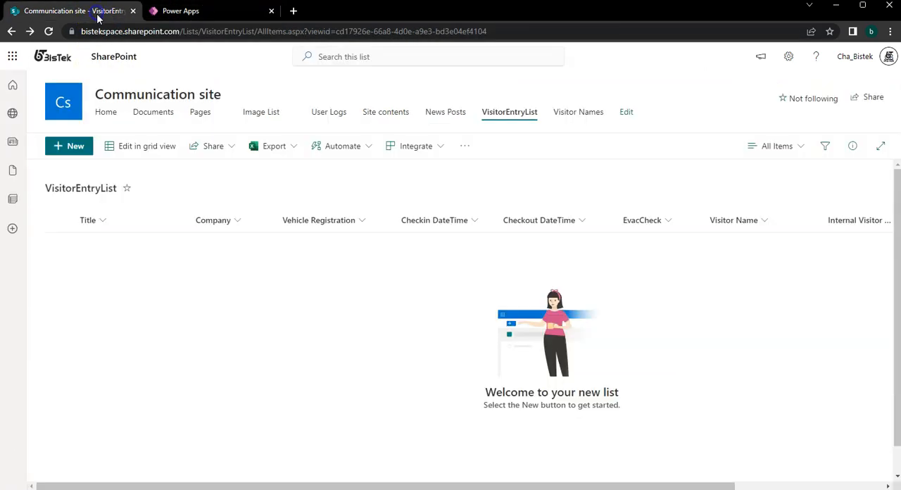
click(230, 12)
Place the form beneath the Visitor Registration heading at about X 248, Y 219, sized about 800 by 420.
drag(501, 307, 578, 340)
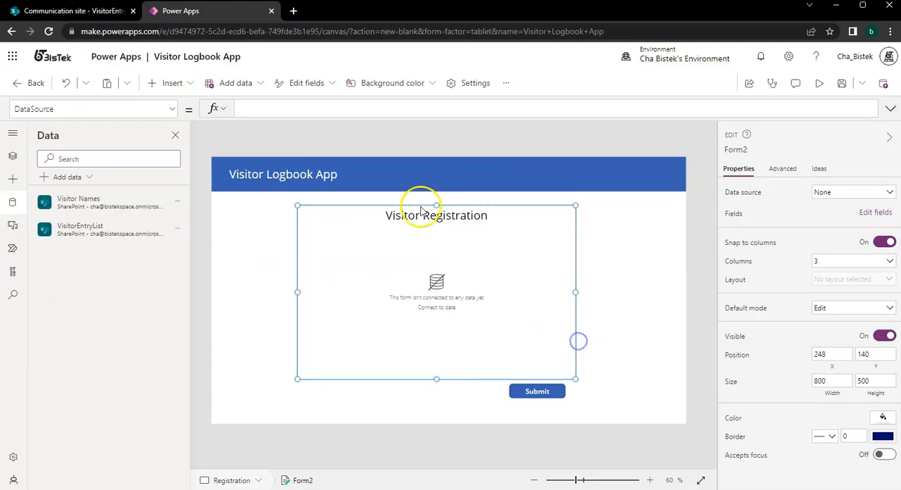
drag(436, 205, 439, 235)
Connect the form to the VisitorEntryList data source and set its layout to 1 column.
click(849, 192)
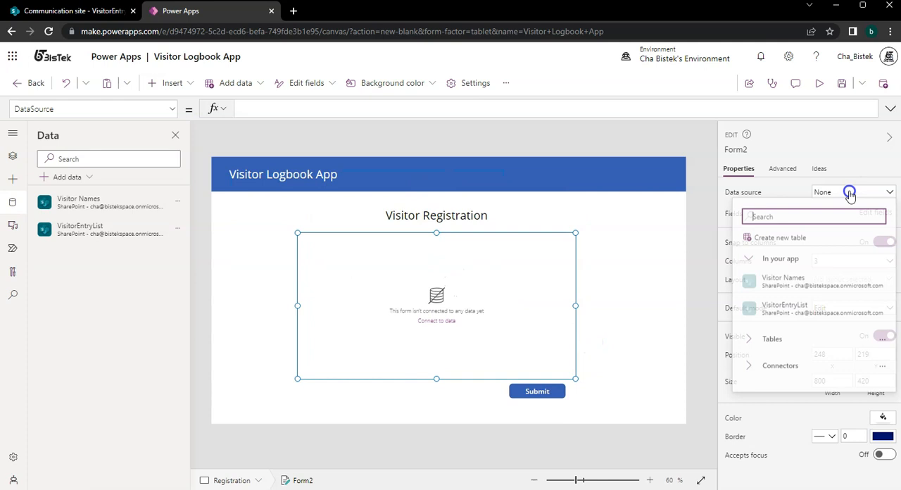
click(818, 307)
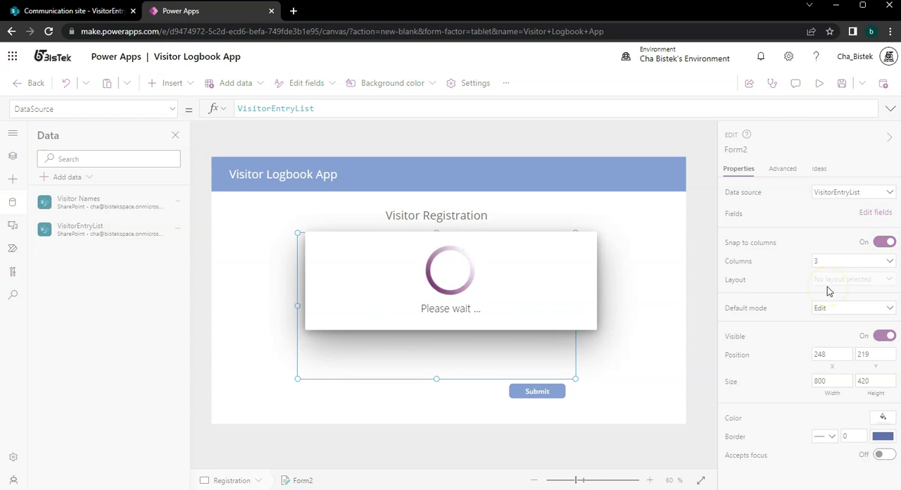
click(852, 264)
click(842, 278)
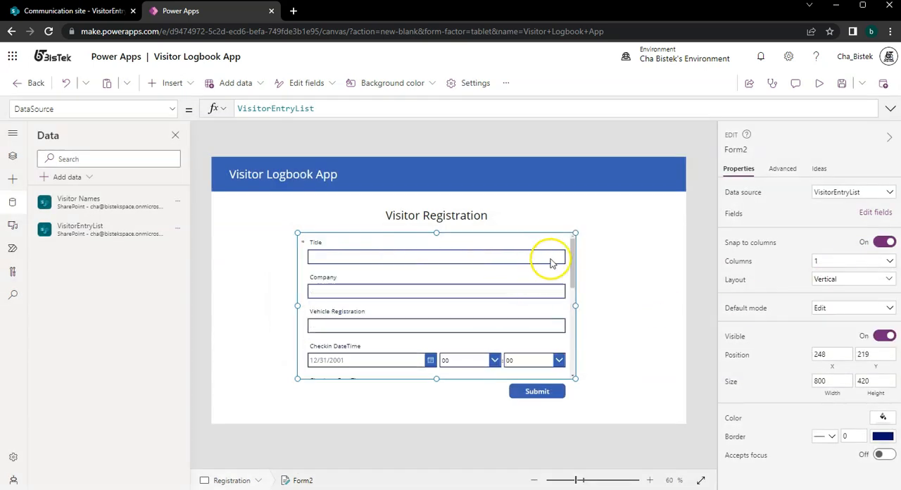
Remove the Attachments field from the form.
mouse_move(572, 260)
mouse_down()
mouse_move(579, 356)
mouse_move(577, 263)
mouse_up()
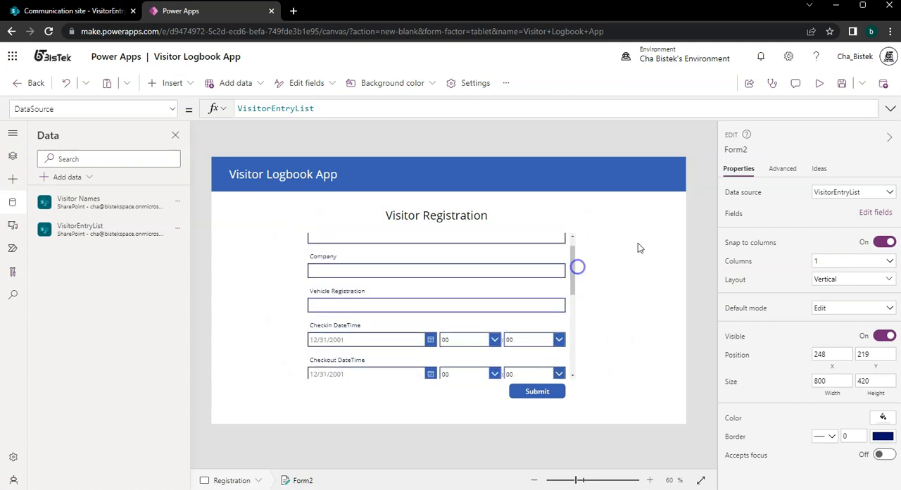
click(875, 212)
click(704, 382)
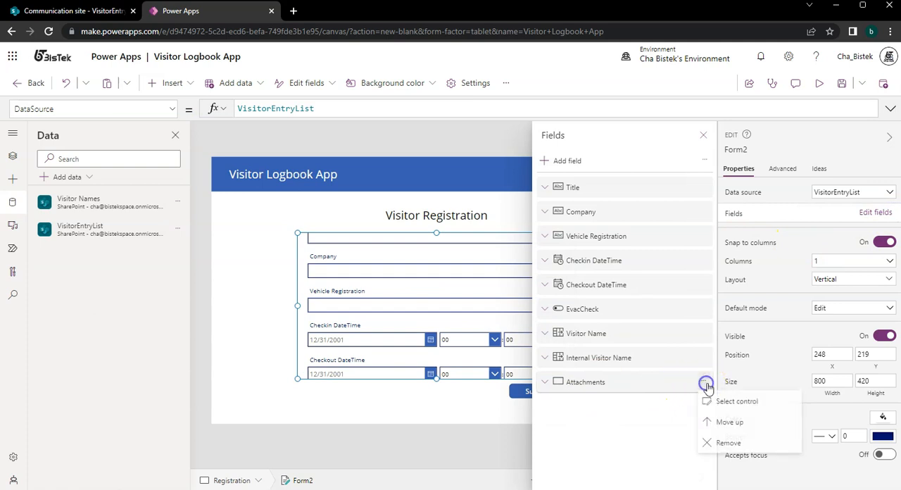
click(719, 437)
Remove the Internal Visitor Name, EvacCheck and Checkout DateTime fields from the form.
click(708, 360)
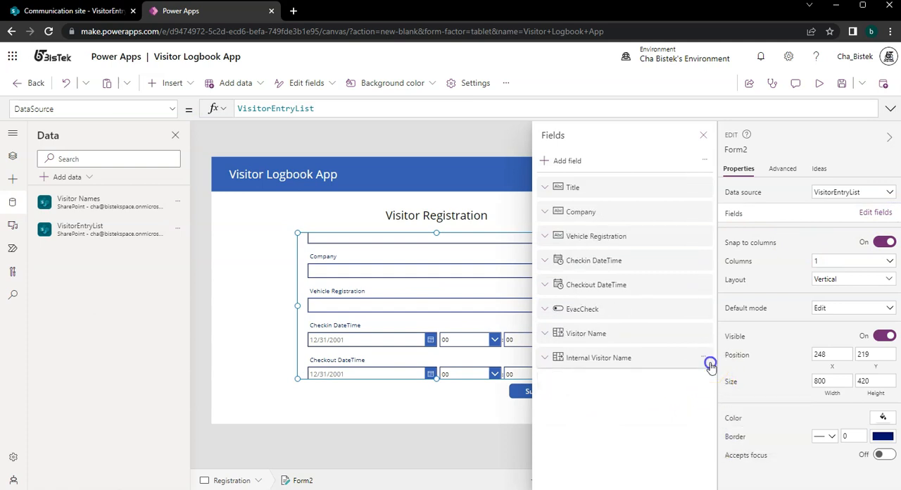
click(704, 360)
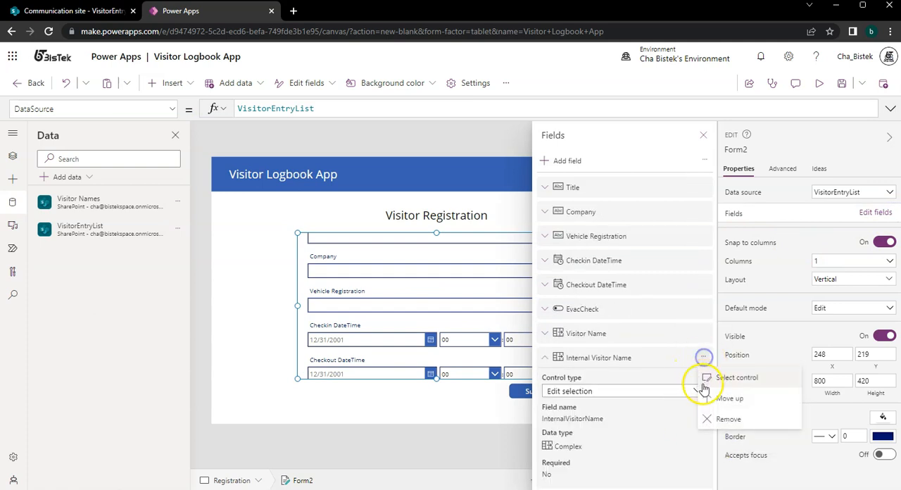
click(739, 416)
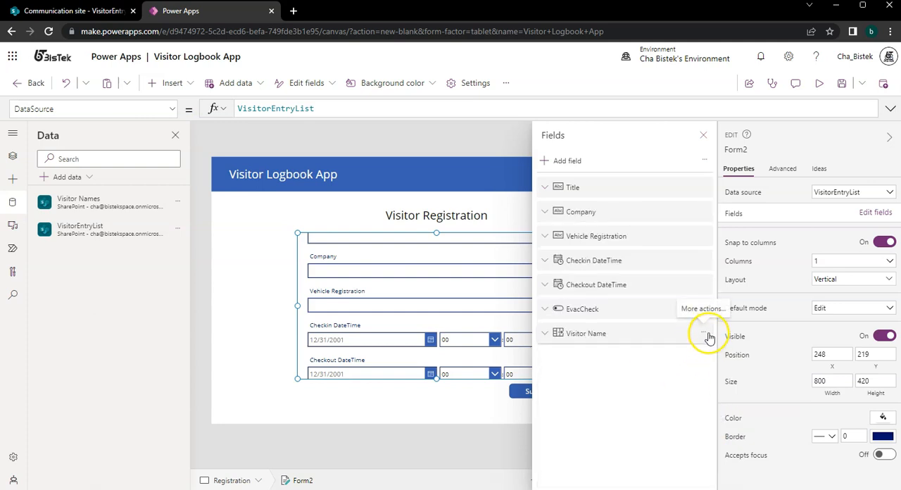
click(704, 309)
click(710, 386)
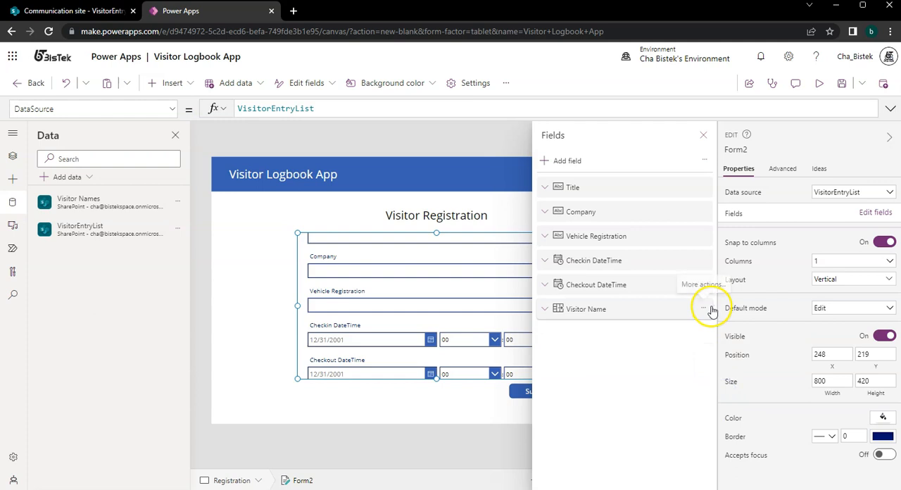
click(703, 284)
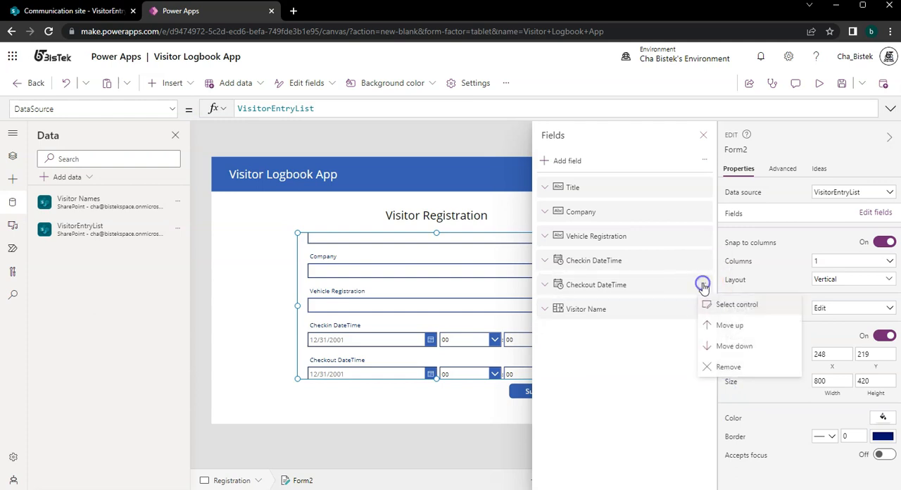
click(718, 373)
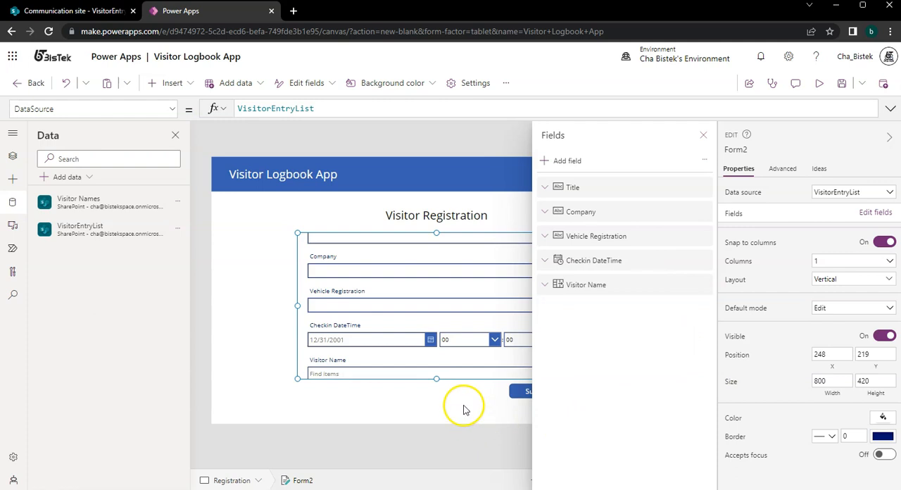
click(464, 409)
Unlock the form's Title card so that its advanced properties can be edited.
scroll(459, 302, up, 2)
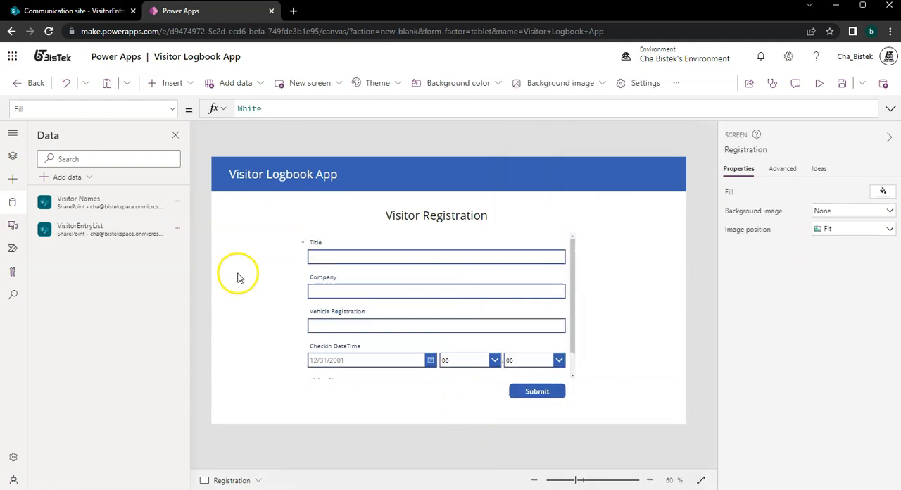
click(324, 237)
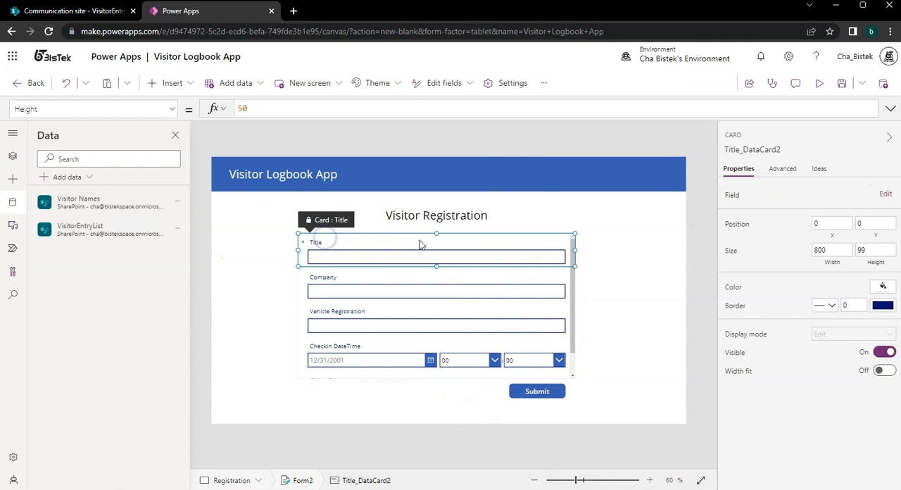
click(782, 169)
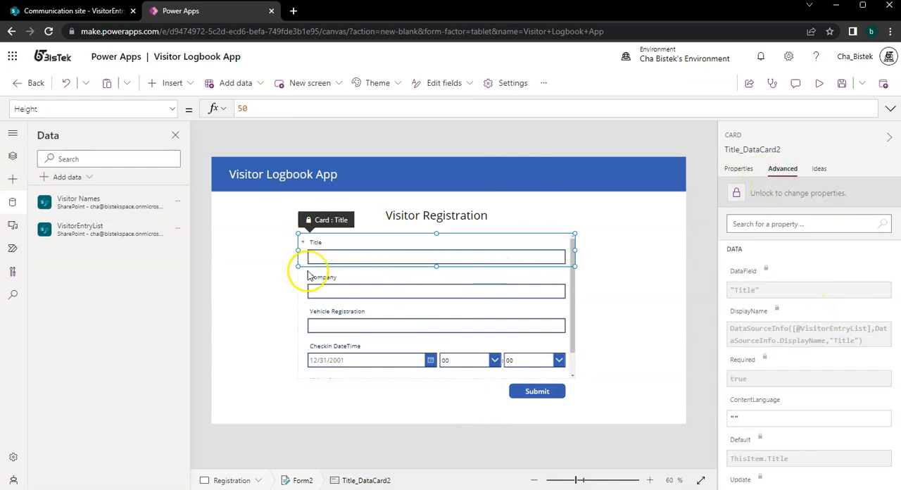
click(736, 193)
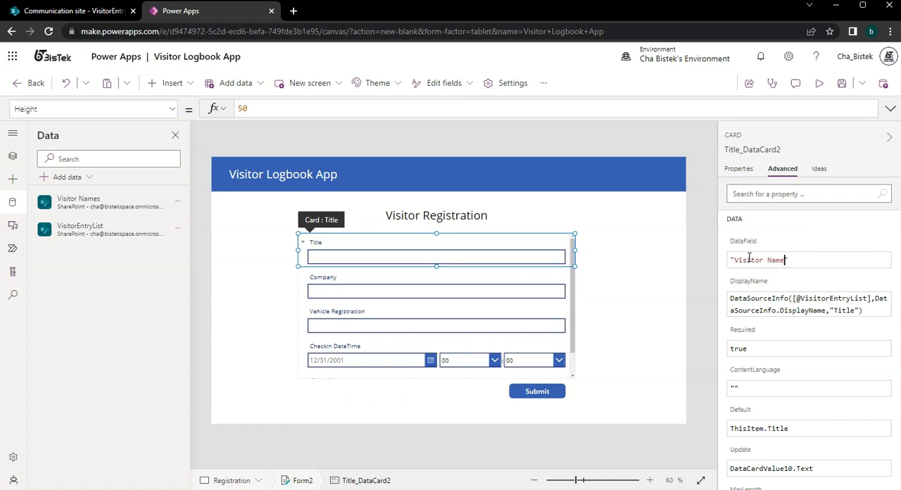
Undo the change of the Title card's DataField to "Visitor Name".
click(773, 281)
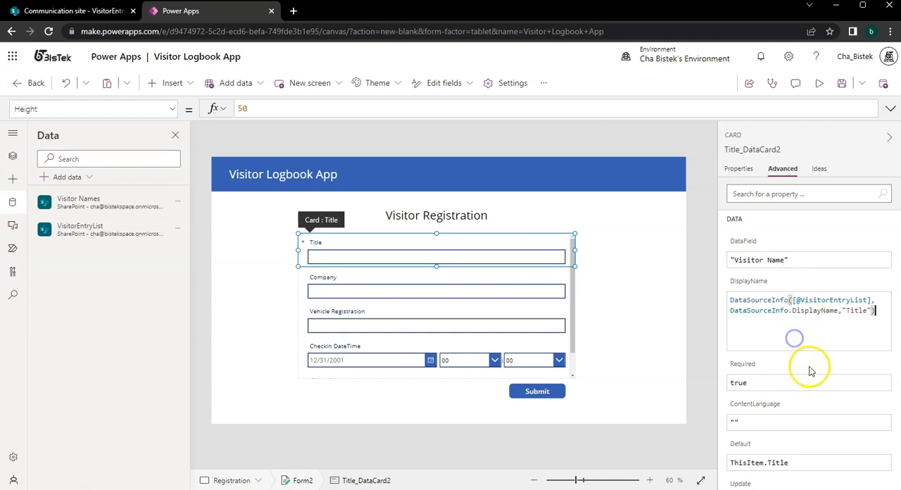
click(773, 261)
click(784, 261)
key(ctrl+z)
click(800, 427)
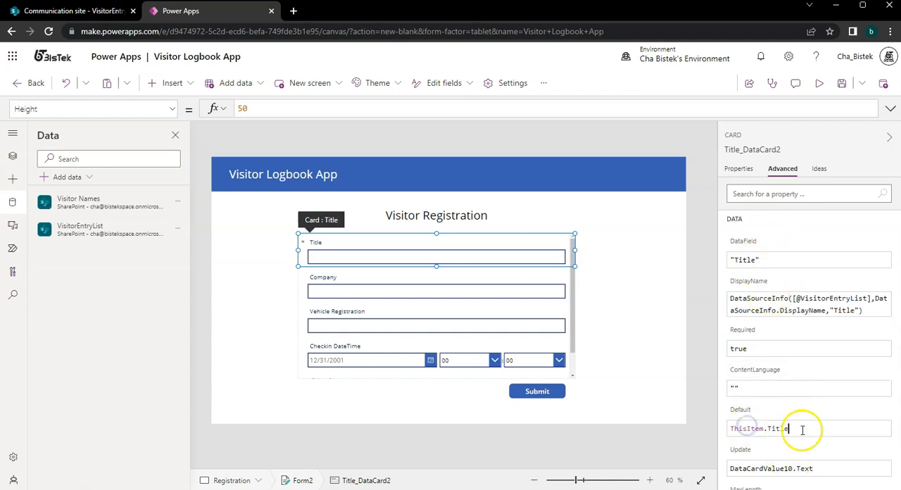
Set the text of the Title card's label to "Visitor Name".
click(312, 243)
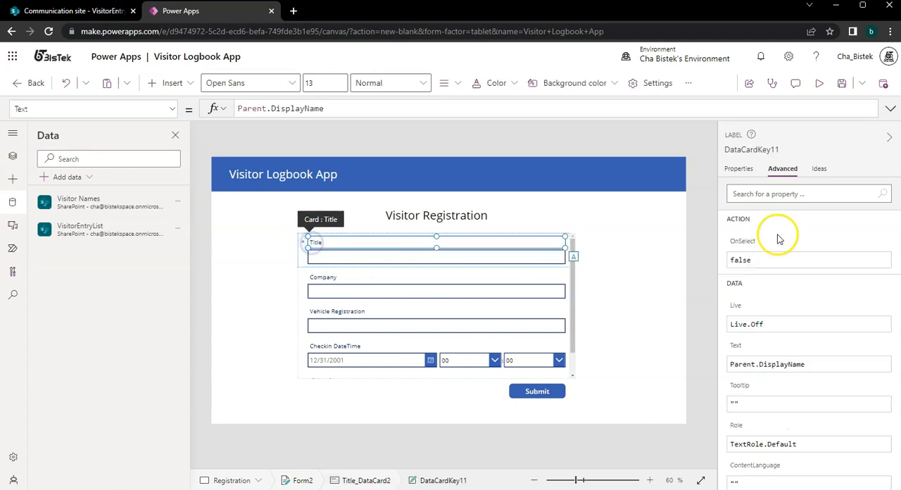
key(ctrl+a)
text("Visit)
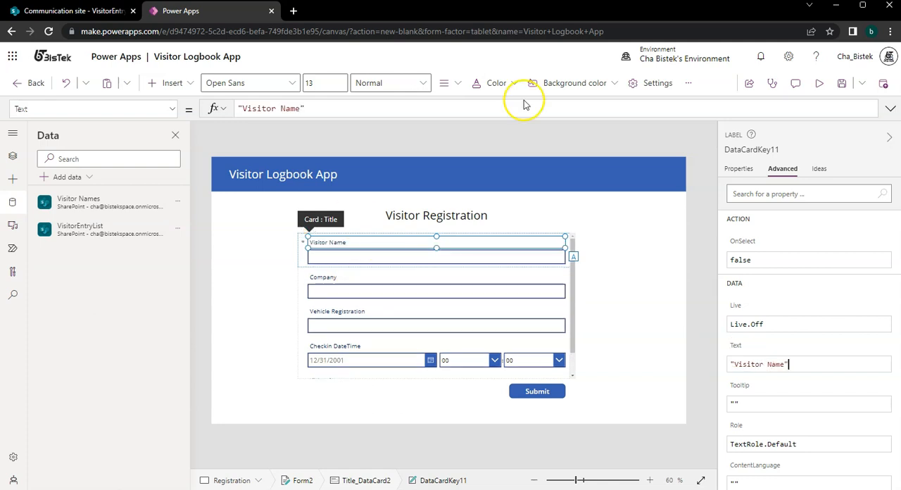
Unlock the Checkin DateTime card's advanced properties for editing and keep the whole card selected.
click(507, 346)
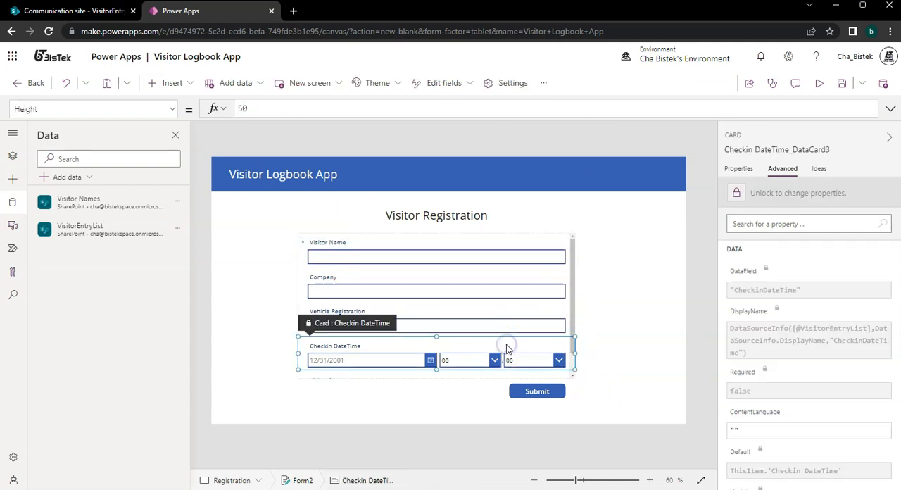
click(749, 192)
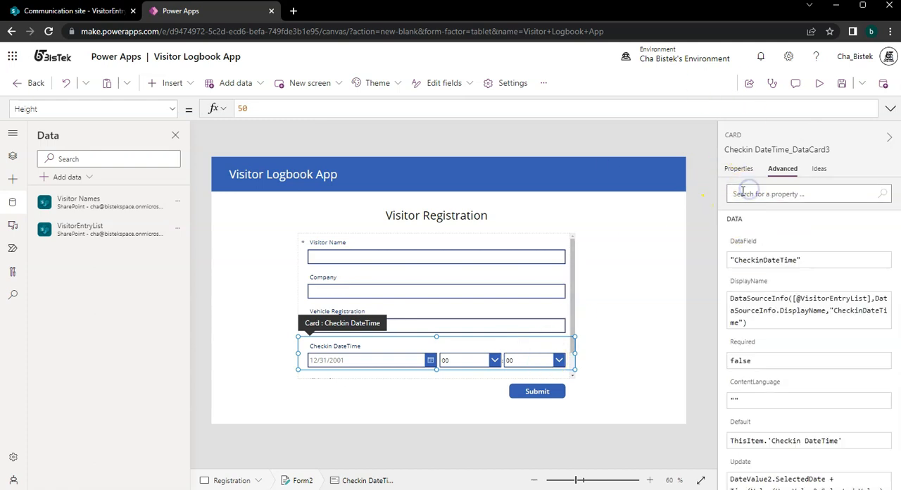
click(741, 173)
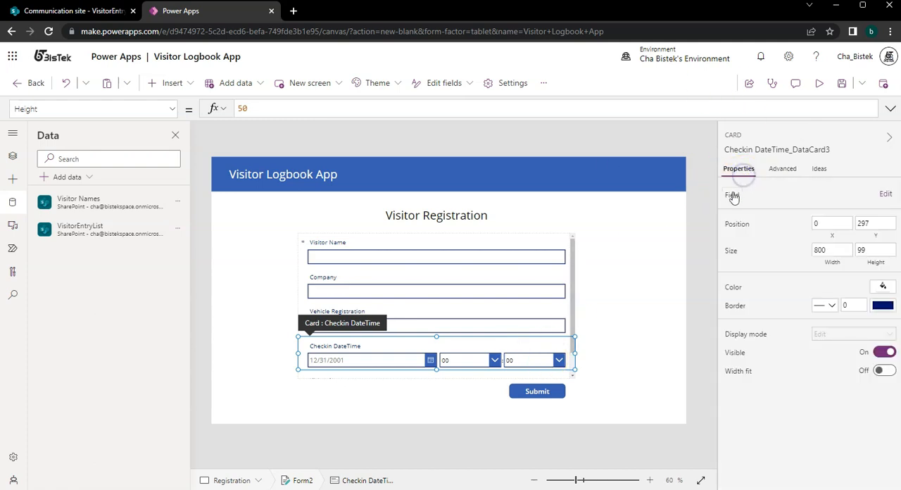
click(780, 172)
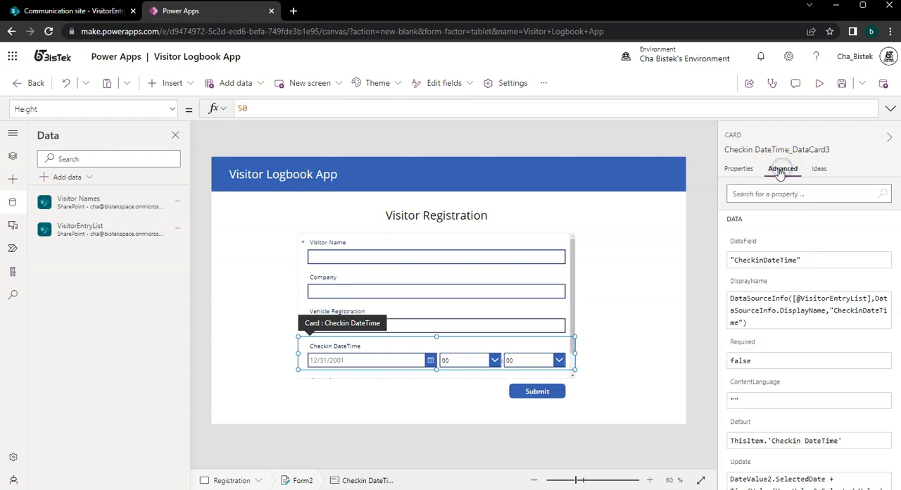
click(366, 345)
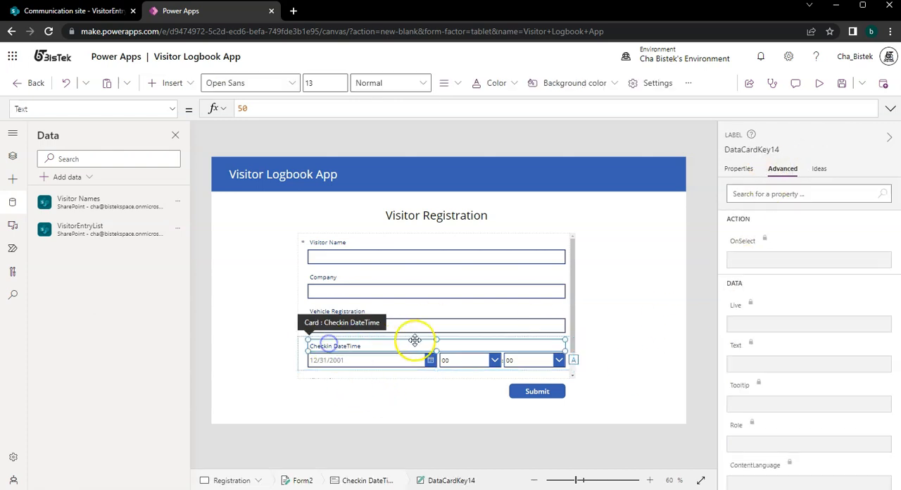
click(305, 361)
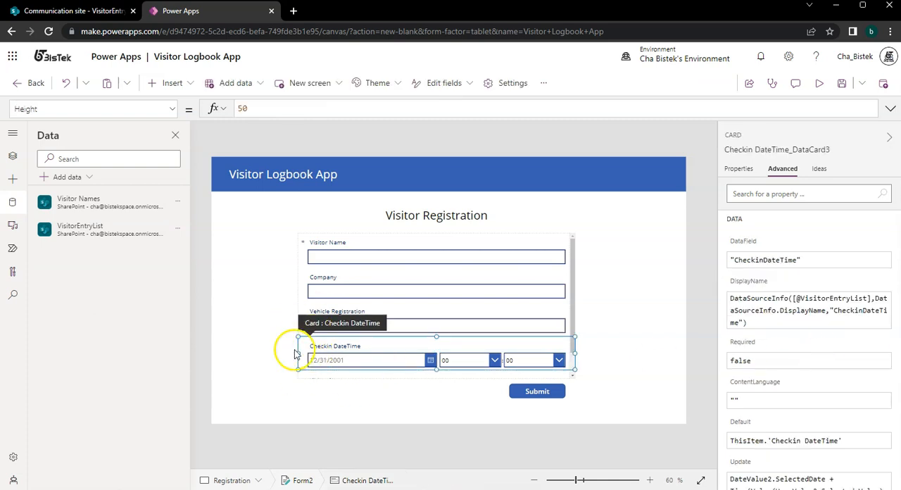
Set both the Default and the Update property of the Checkin DateTime card to Now().
scroll(854, 380, down, 1)
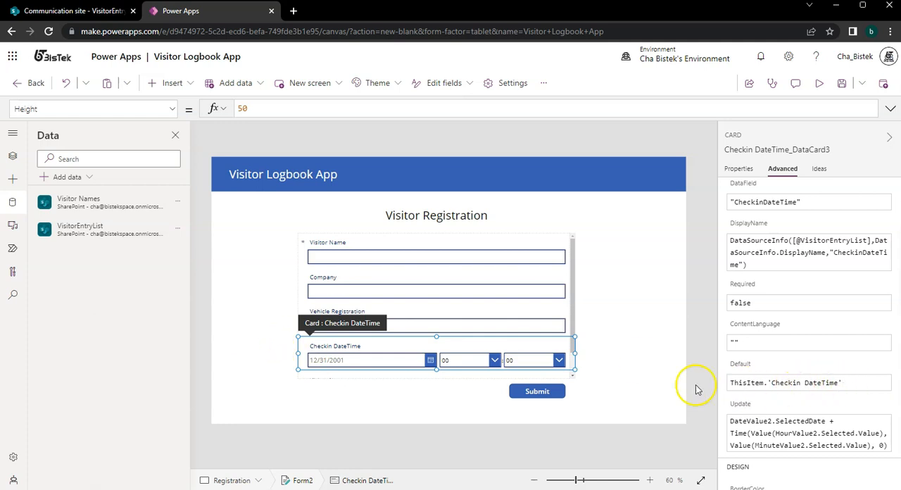
triple_click(864, 380)
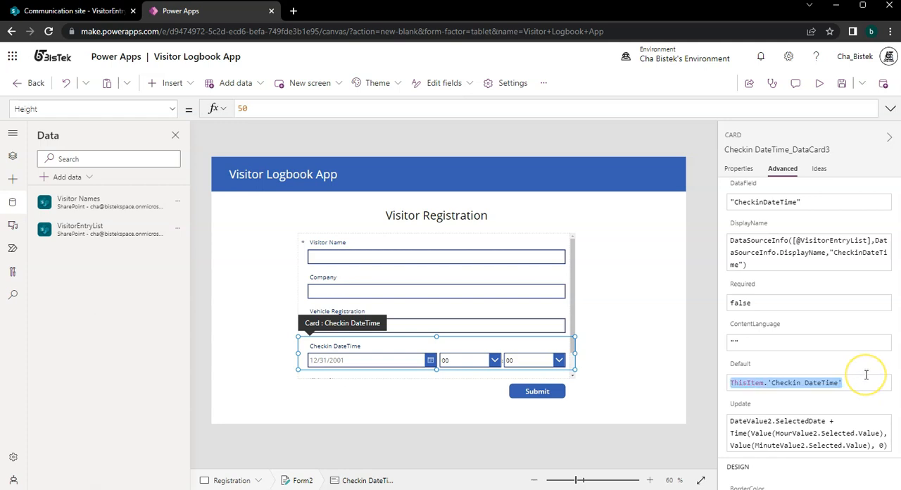
text(No)
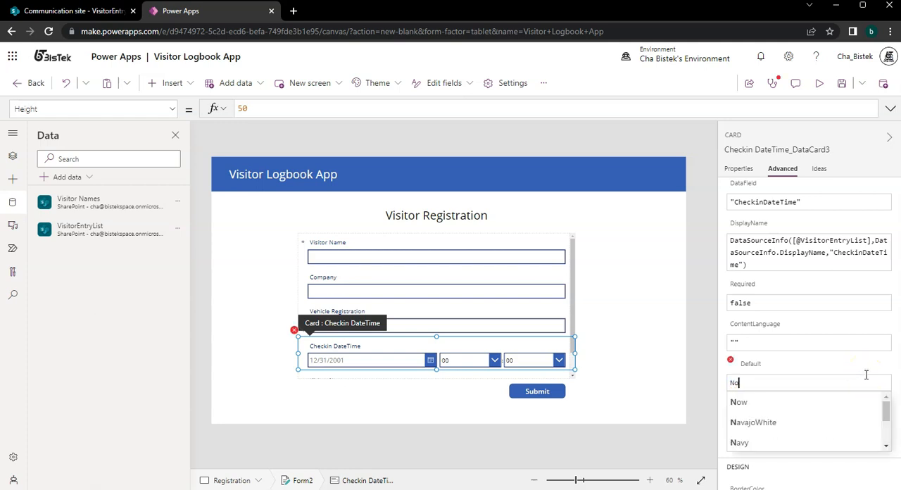
text(w())
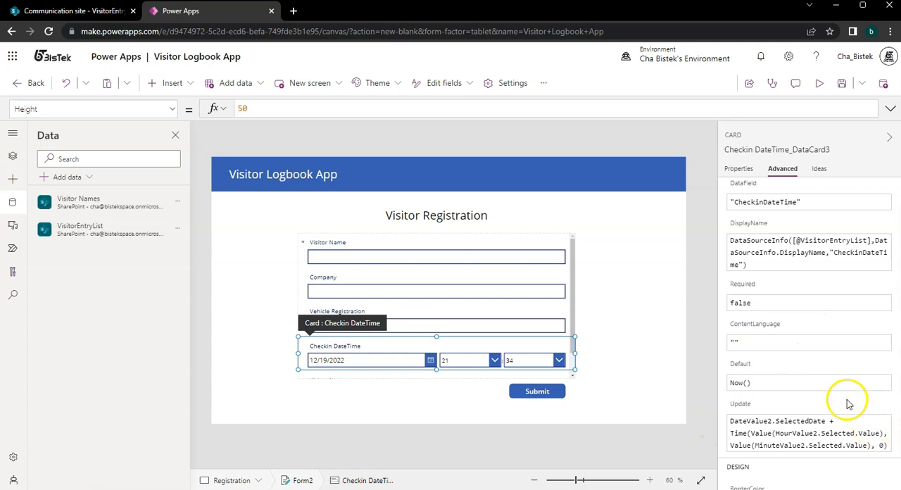
click(763, 383)
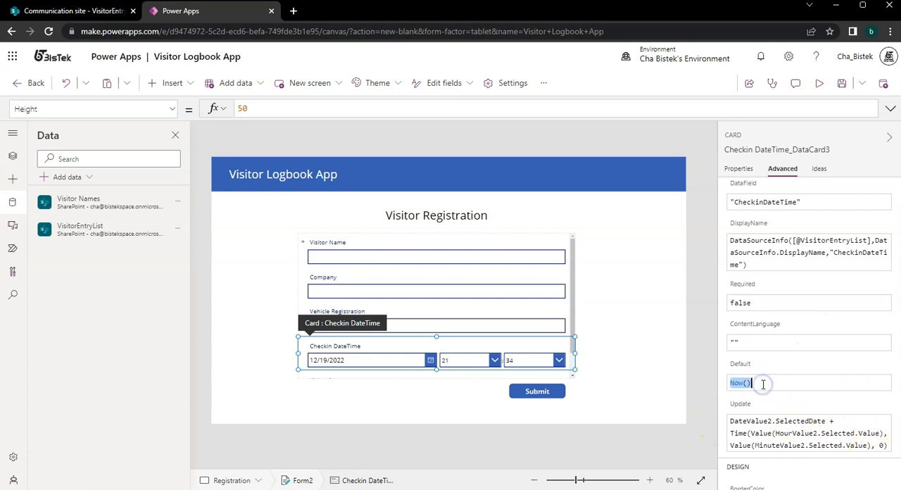
click(817, 431)
key(ctrl+a)
text(Now())
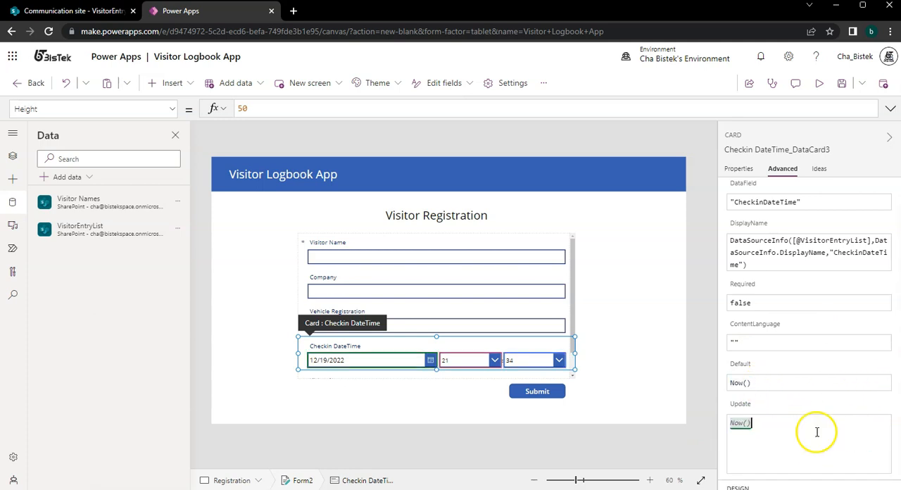
Restore the Checkin DateTime card's Default property to ThisItem.'Checkin DateTime'.
click(786, 385)
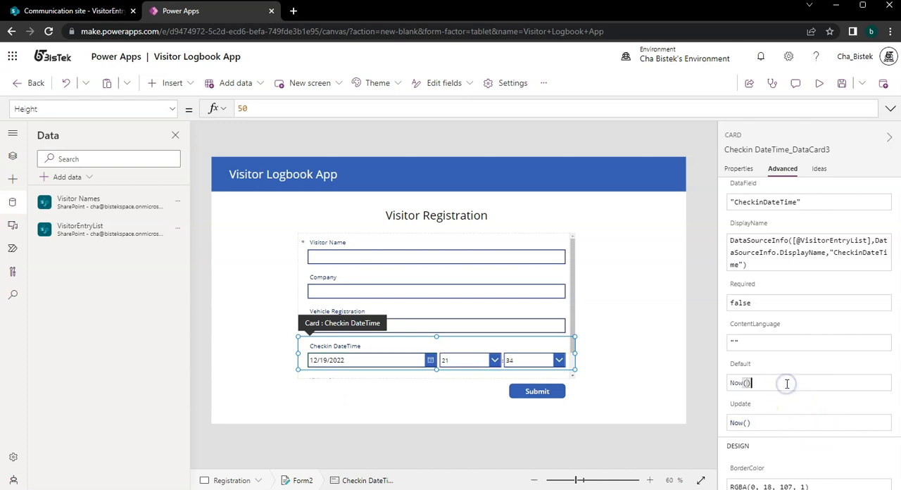
text(ThisItem.'Checkin DateTime)
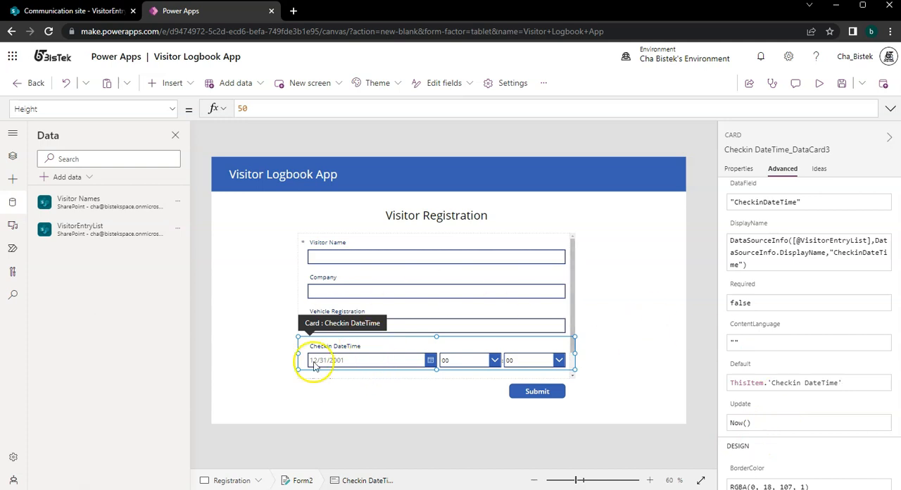
click(828, 423)
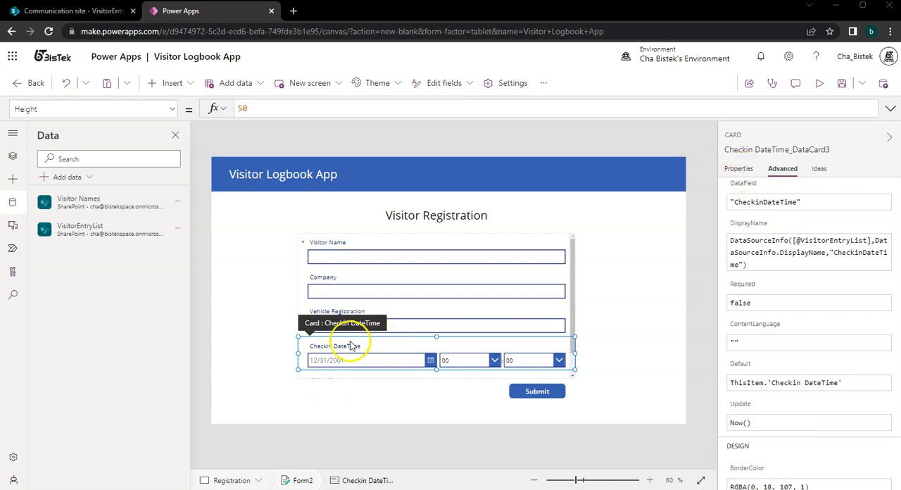
Hide the Checkin DateTime card on the form by turning off its Visible property.
click(734, 173)
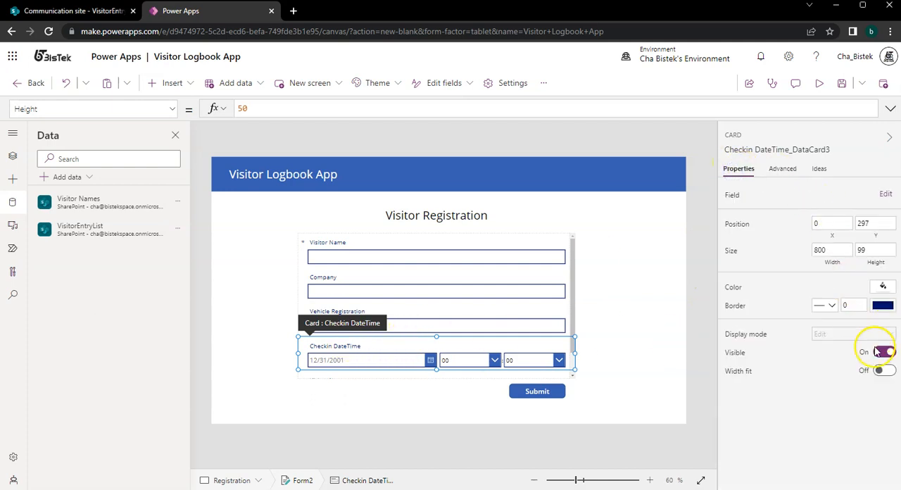
click(885, 353)
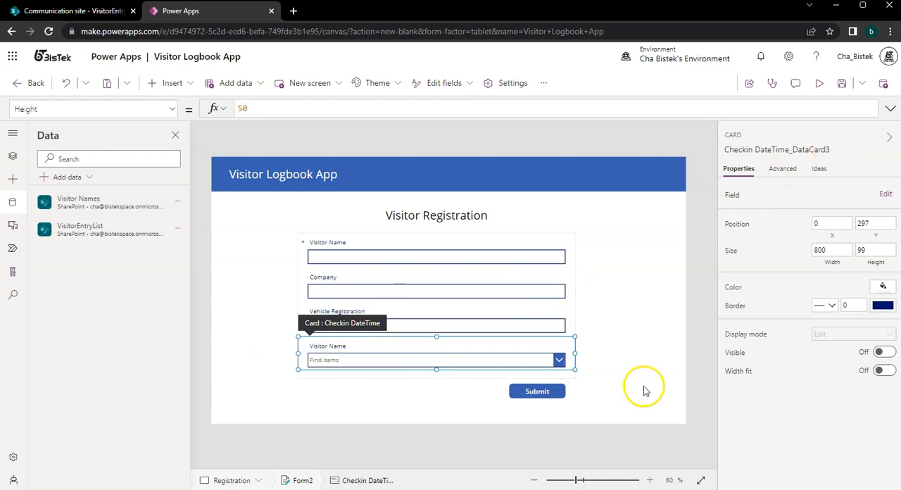
click(700, 345)
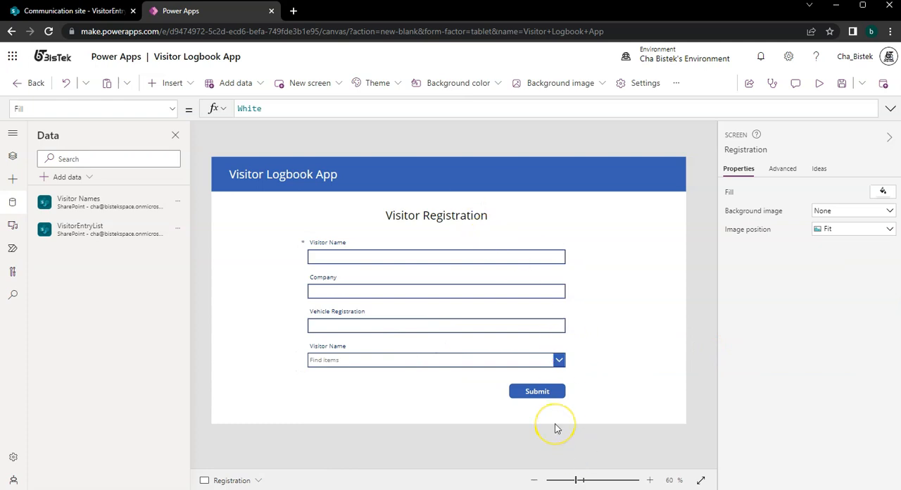
Set the Submit button's OnSelect property to SubmitForm(Form2).
click(546, 389)
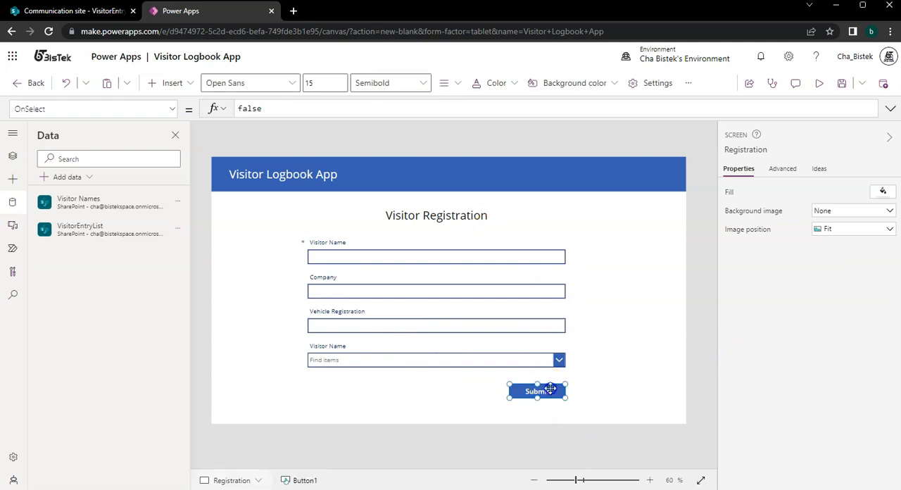
double_click(271, 111)
text(Submit)
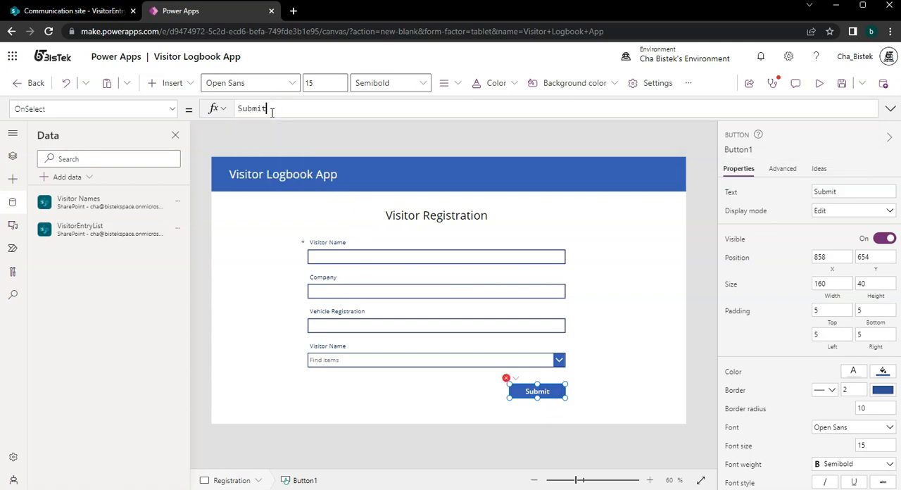
text(form)
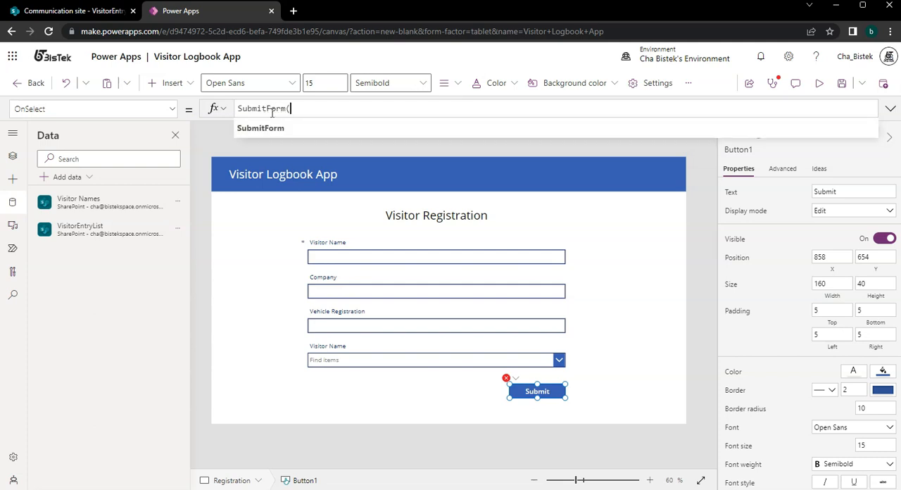
text(()
click(363, 374)
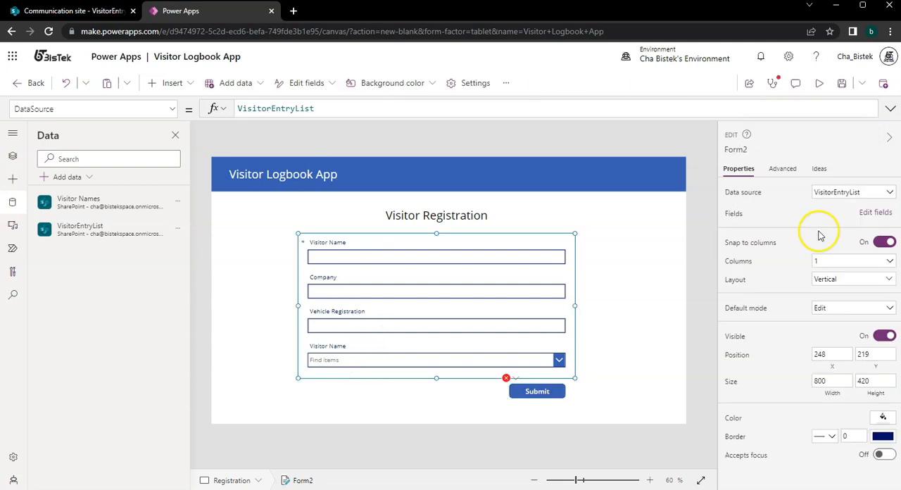
click(537, 393)
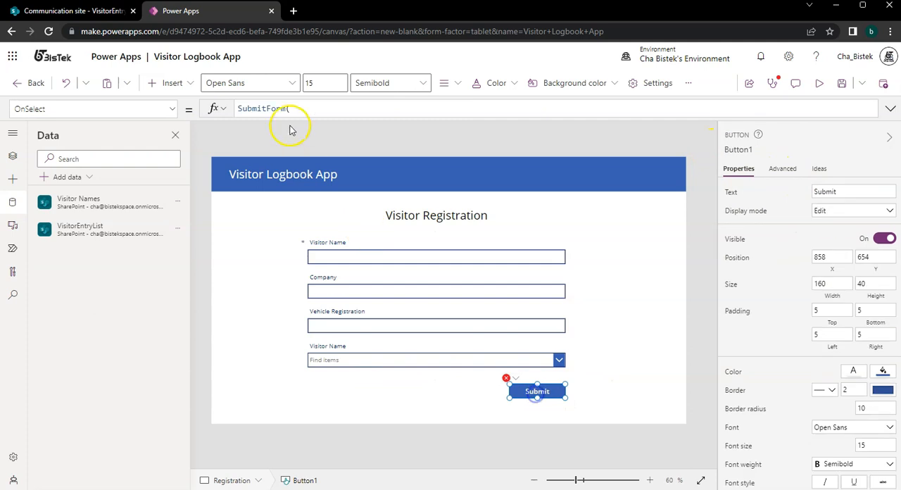
click(300, 106)
text(Form2)
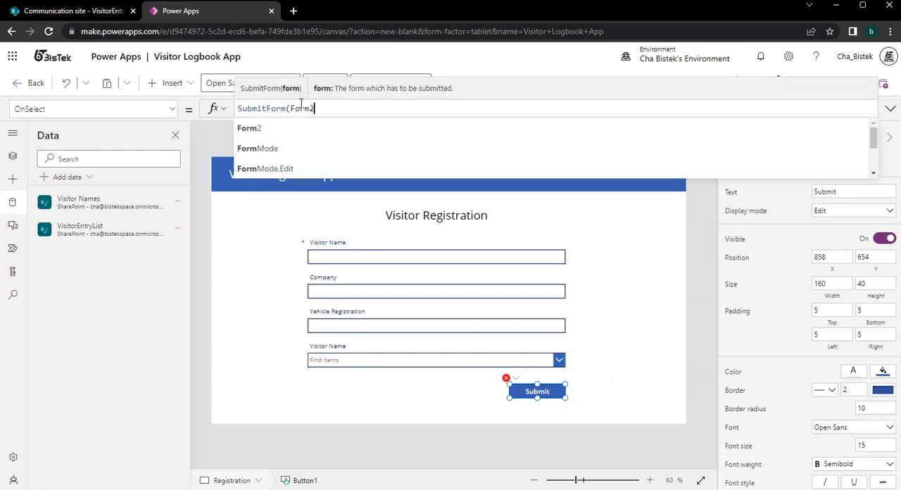
click(621, 286)
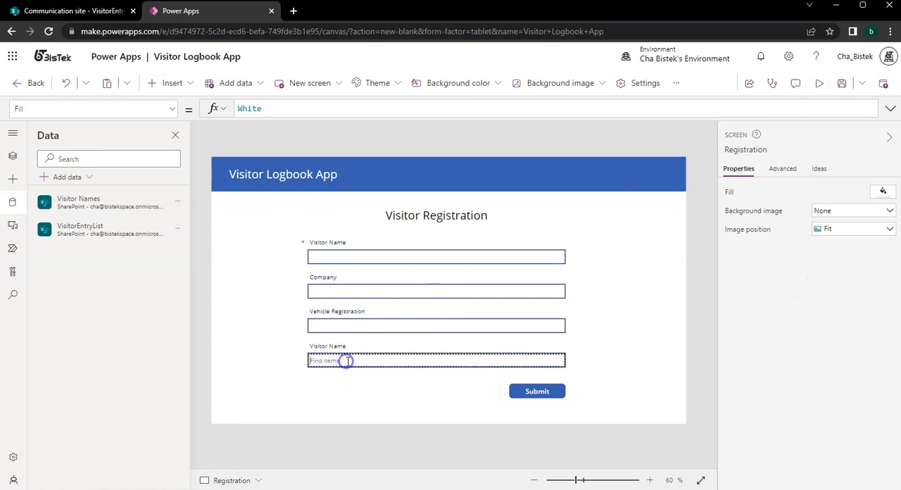
Switch to SharePoint and save a new item in the Visitor Names list with a visitor's full name as its title.
click(93, 12)
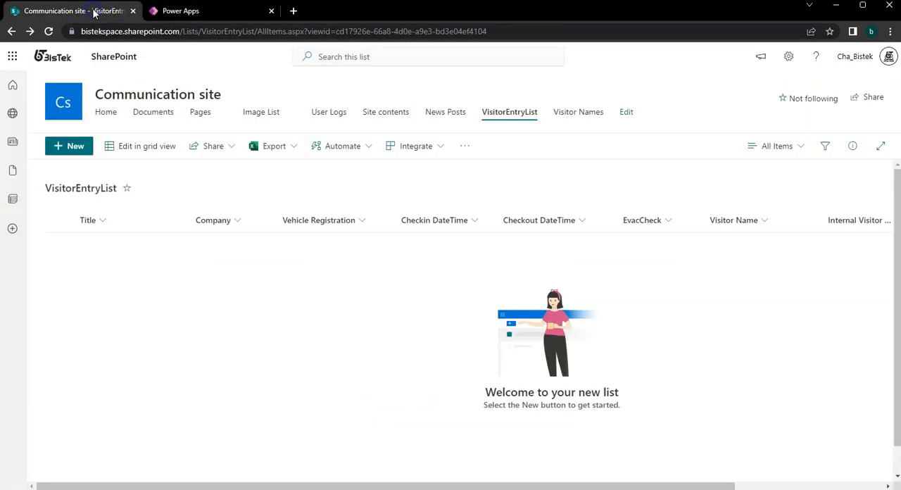
click(577, 111)
click(79, 145)
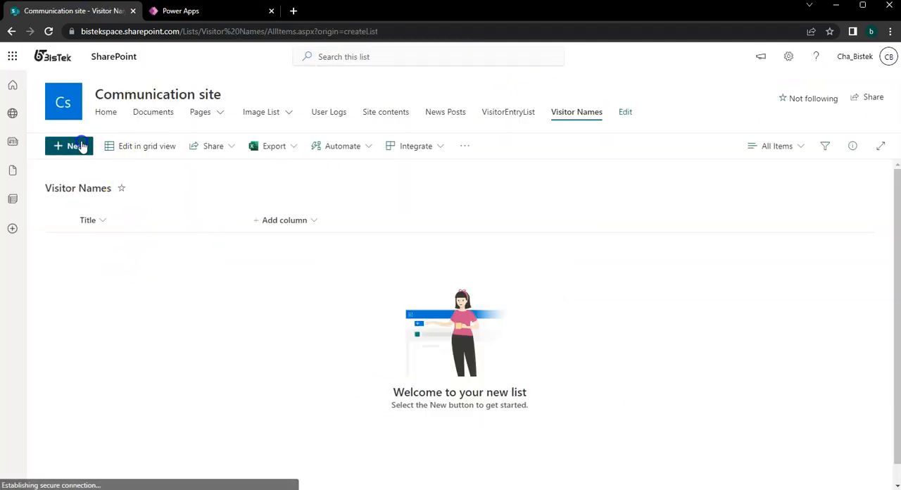
text(test)
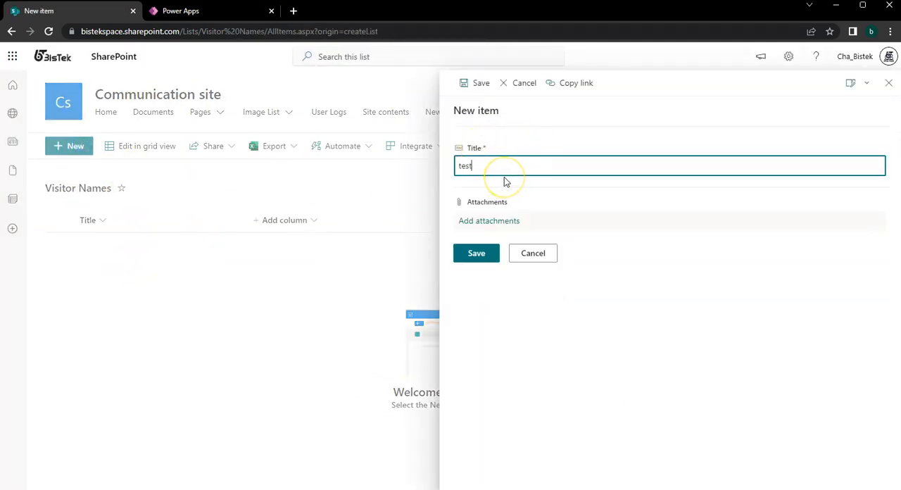
key(ctrl+a)
key(BackSpace)
text(John Smith)
click(473, 255)
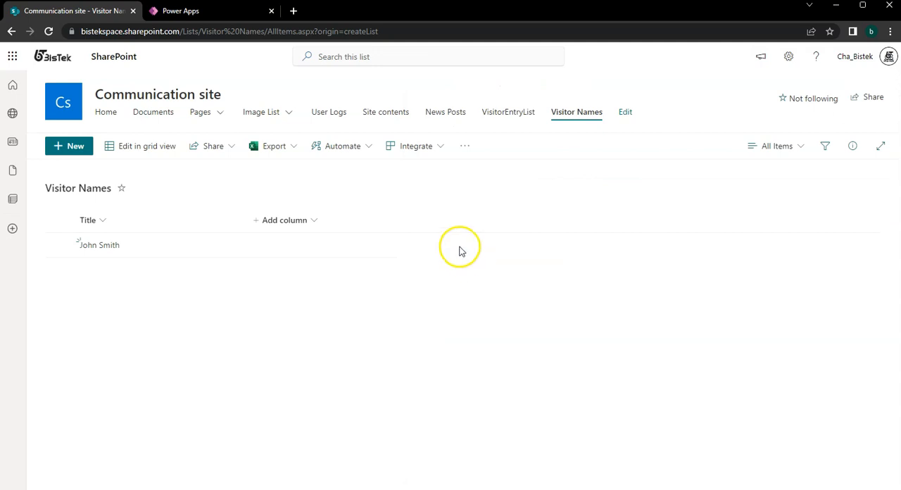
Return to Power Apps, refresh the Visitor Names data source and try the form's Visitor Name combo box.
click(222, 17)
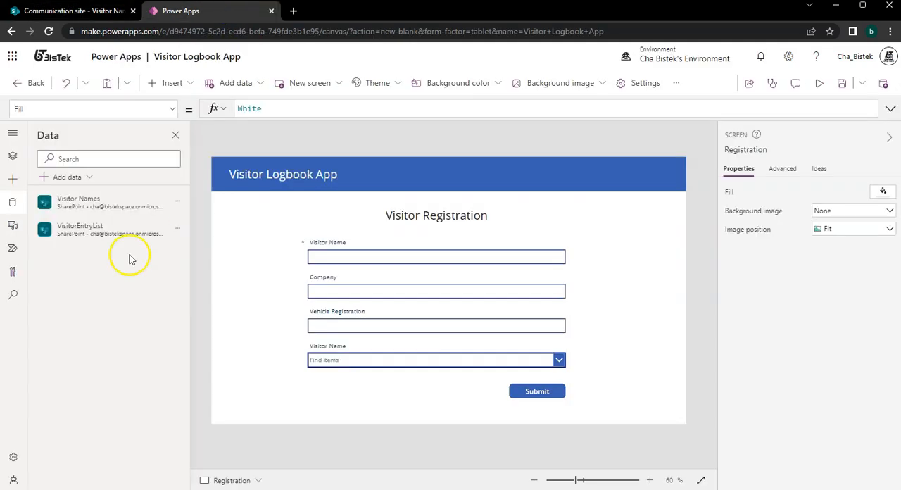
click(177, 201)
click(195, 246)
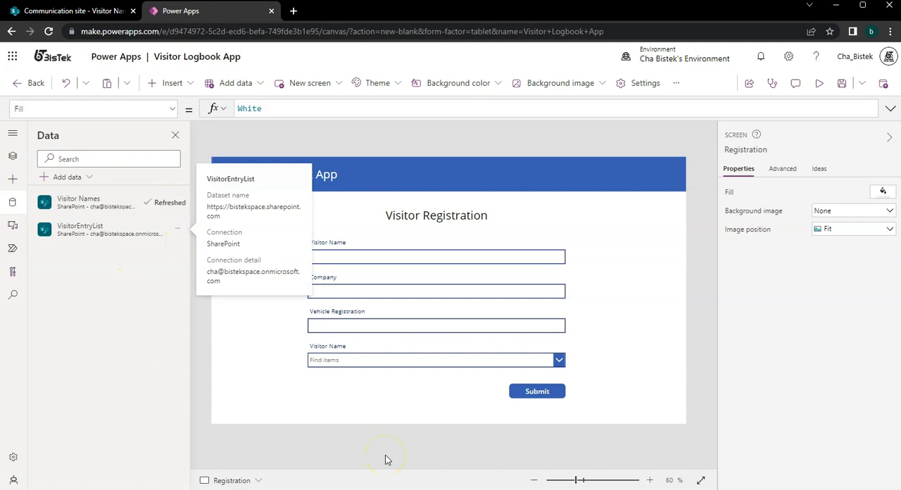
click(415, 362)
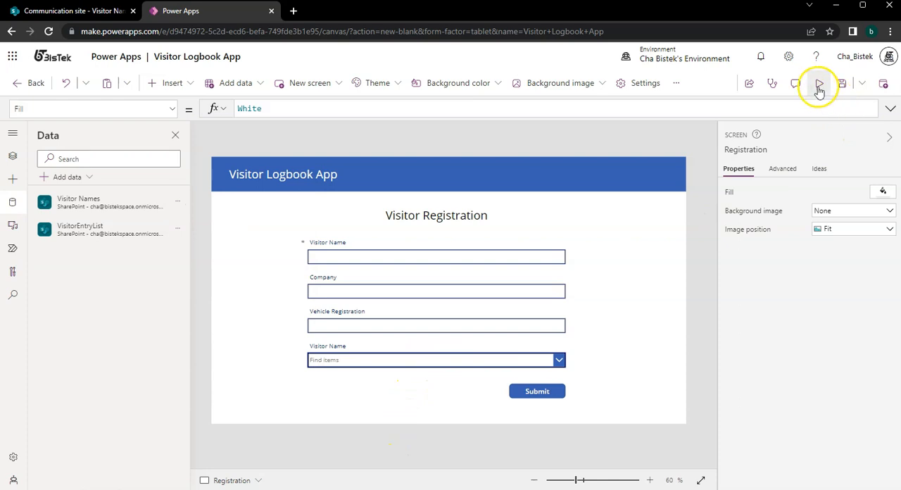
click(820, 85)
click(882, 84)
click(560, 355)
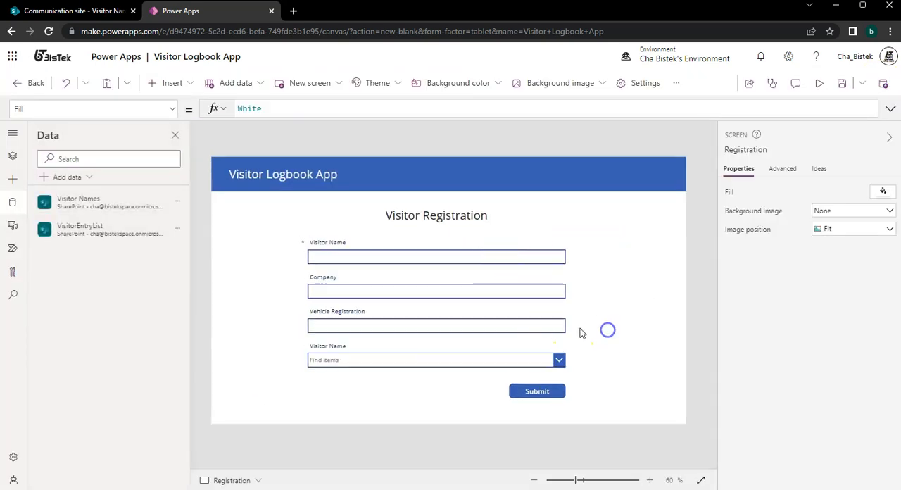
Refresh both the Visitor Names and VisitorEntryList data sources and check the choices in the Visitor Name combo box.
click(178, 202)
click(200, 245)
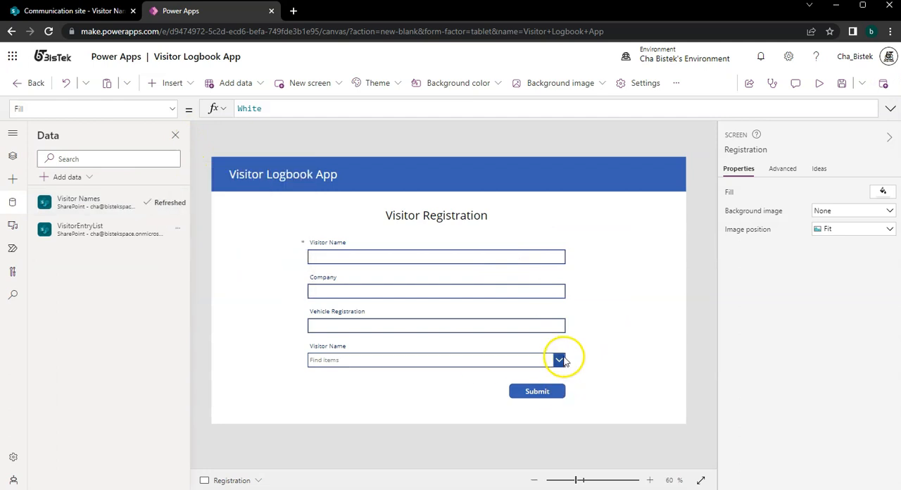
click(181, 229)
click(184, 268)
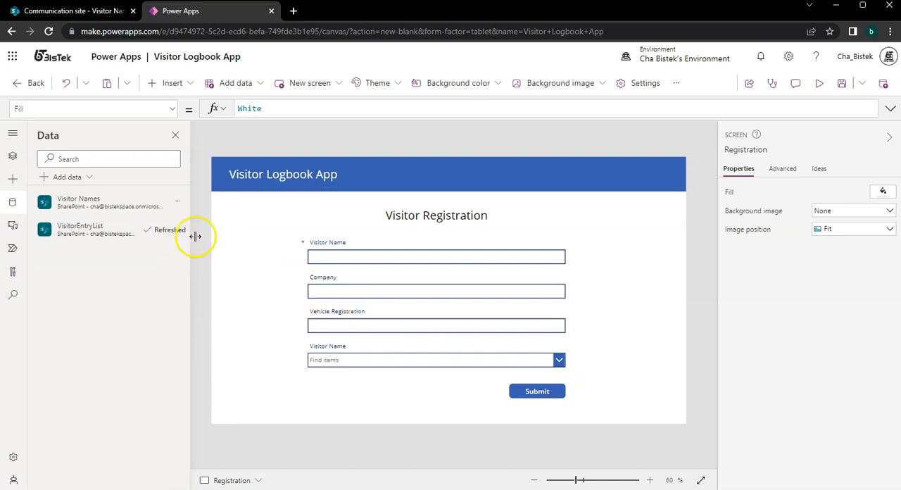
click(559, 360)
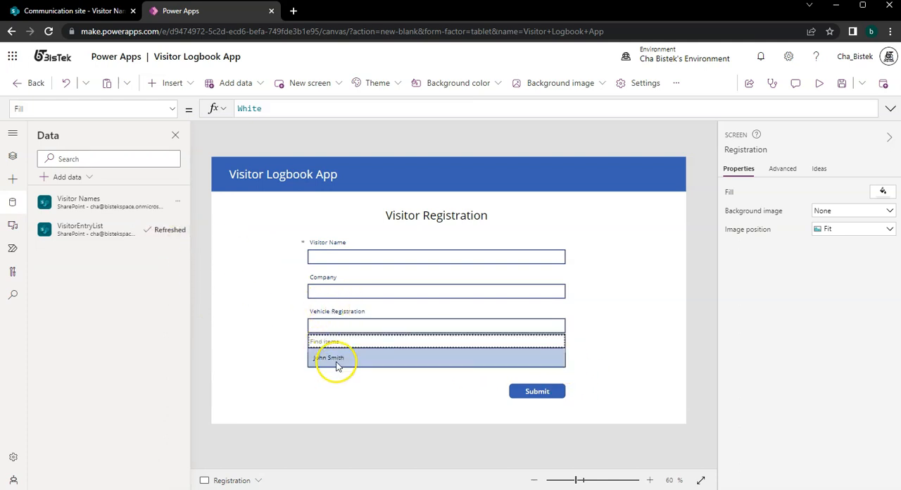
click(645, 290)
Preview the app to check how the Registration form is displayed, and return to editing.
click(811, 95)
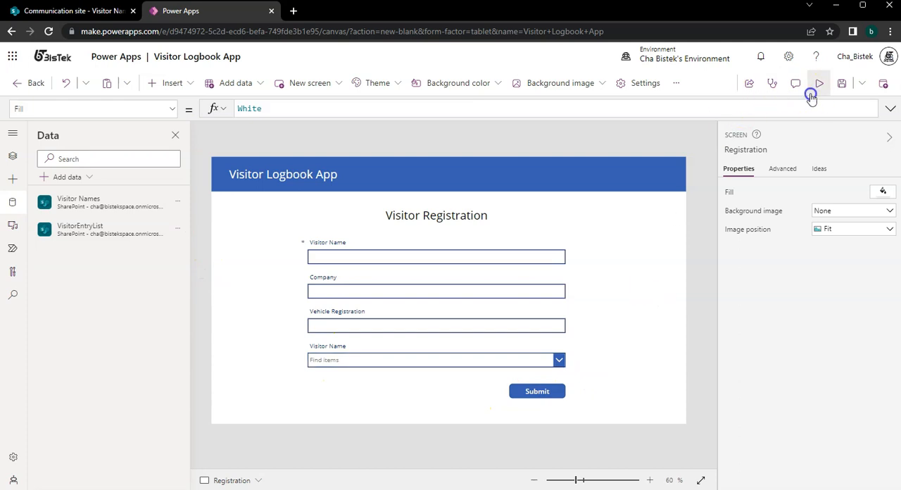
click(877, 87)
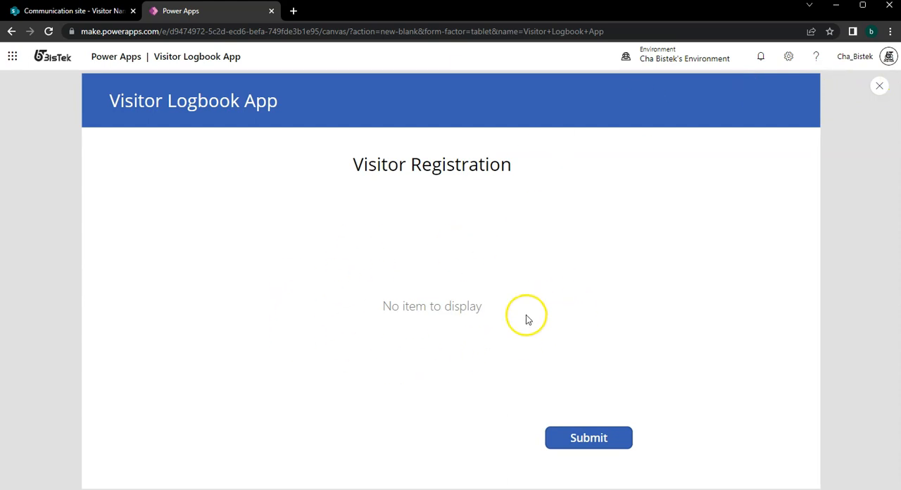
click(888, 86)
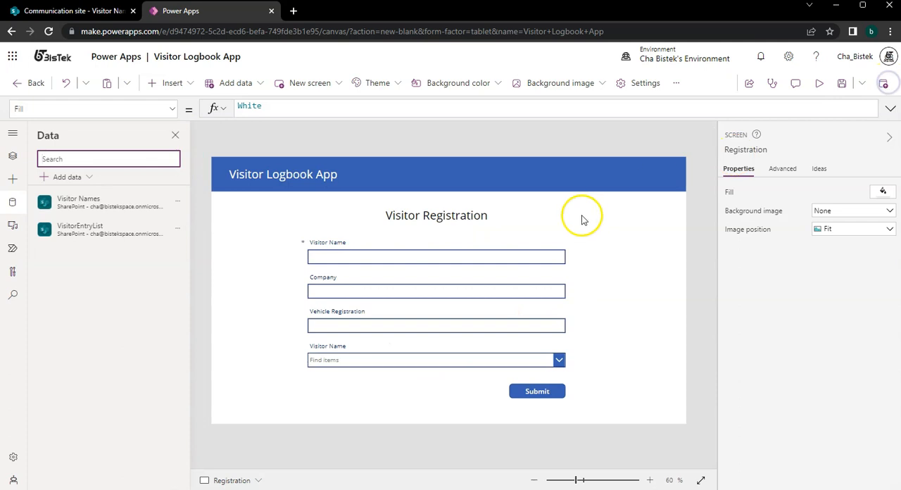
Select the whole registration form and set its Default mode to New.
click(556, 296)
click(571, 328)
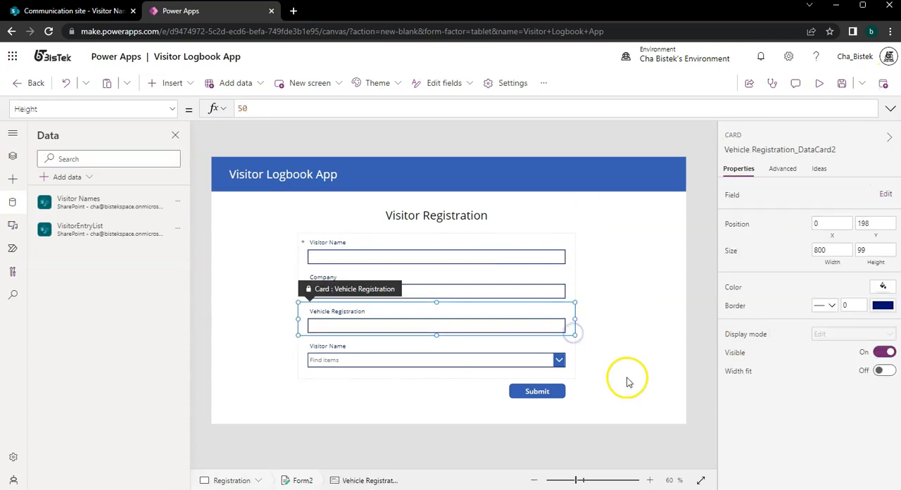
click(568, 381)
click(569, 374)
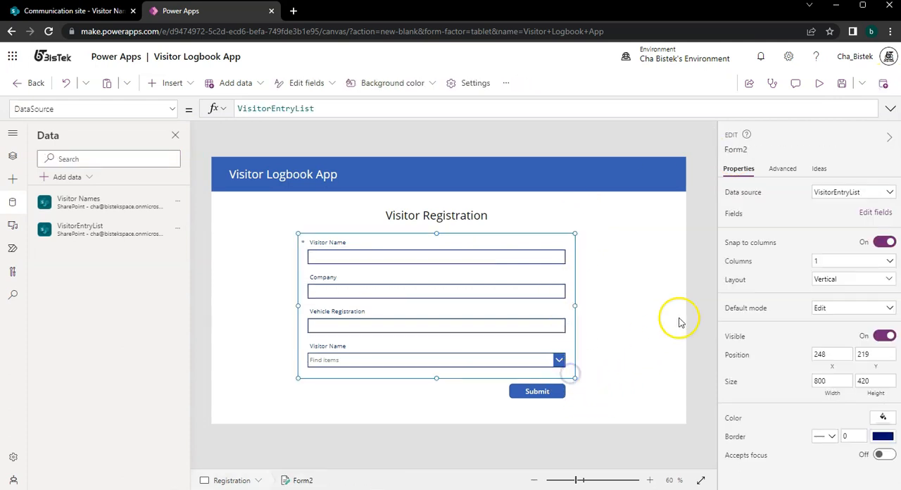
click(842, 308)
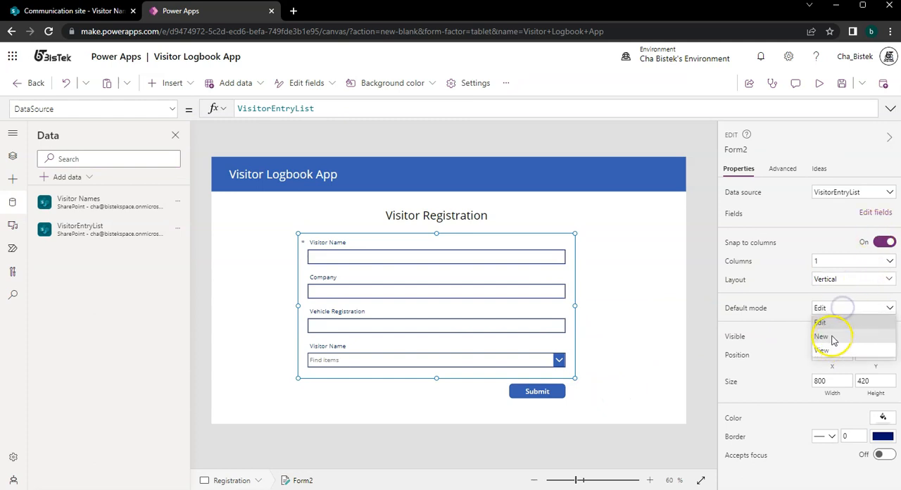
click(832, 337)
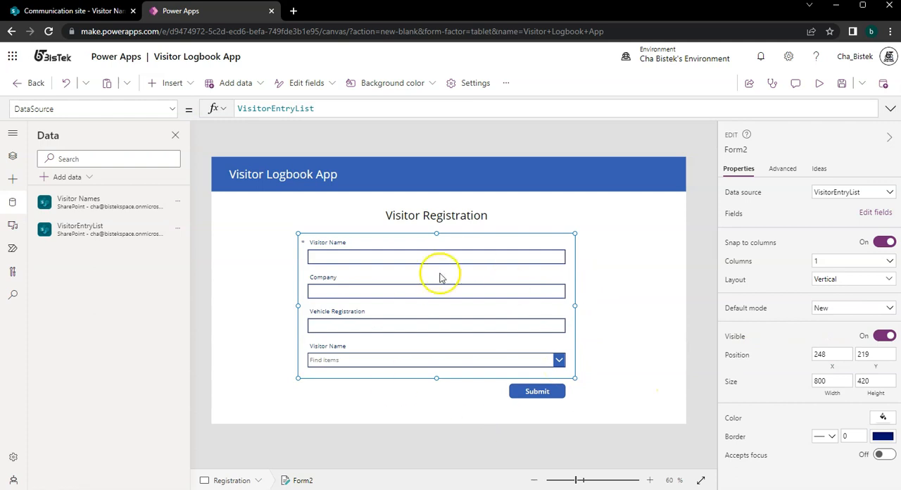
Preview the app, choose the added visitor in the Visitor Name combo box and return to editing.
click(819, 83)
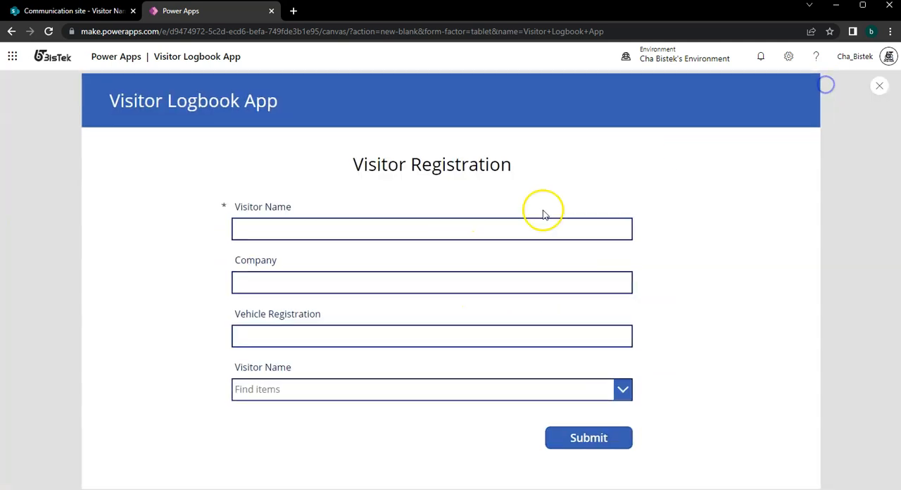
click(444, 230)
click(333, 389)
click(339, 392)
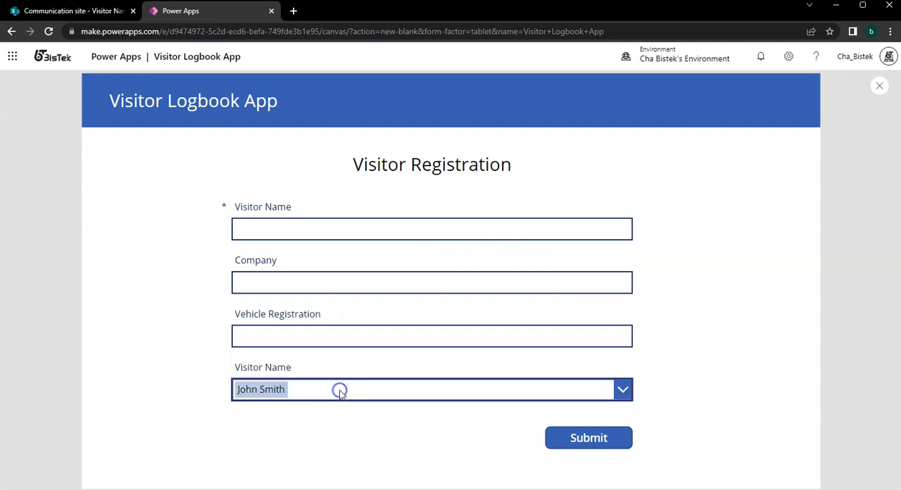
click(878, 86)
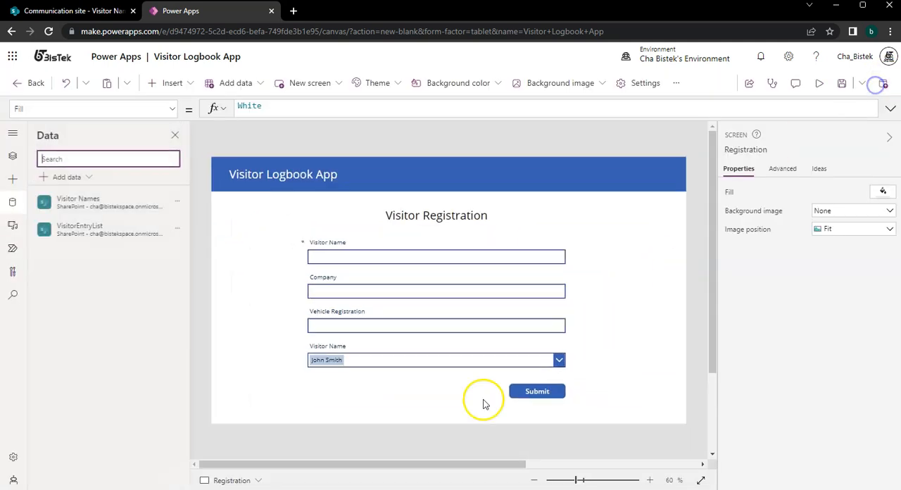
Set the Default of the Visitor Name text input to DataCardValue14.Selected.Value so it takes the visitor chosen in the combo box.
click(429, 361)
click(443, 362)
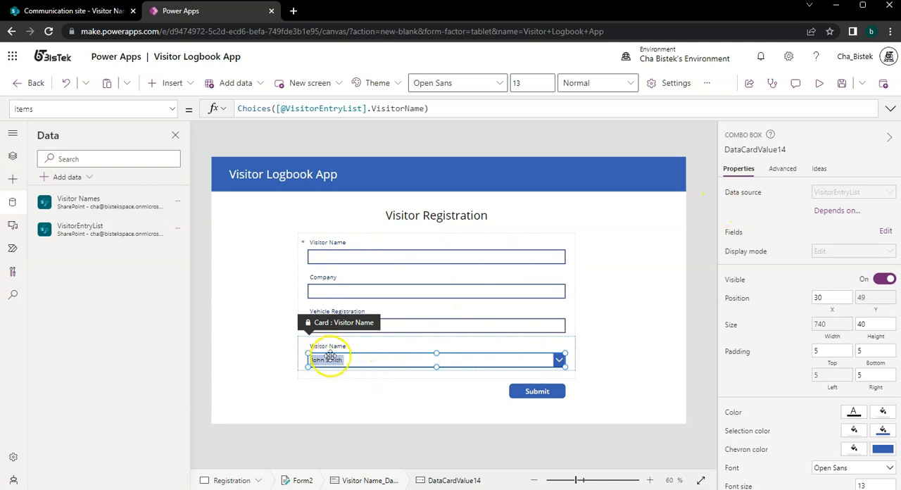
click(766, 150)
key(ctrl+c)
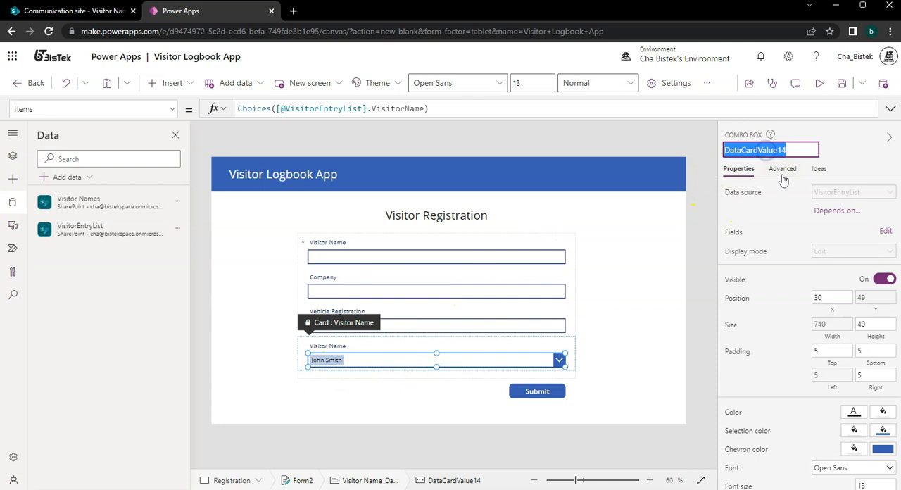
click(357, 256)
click(353, 256)
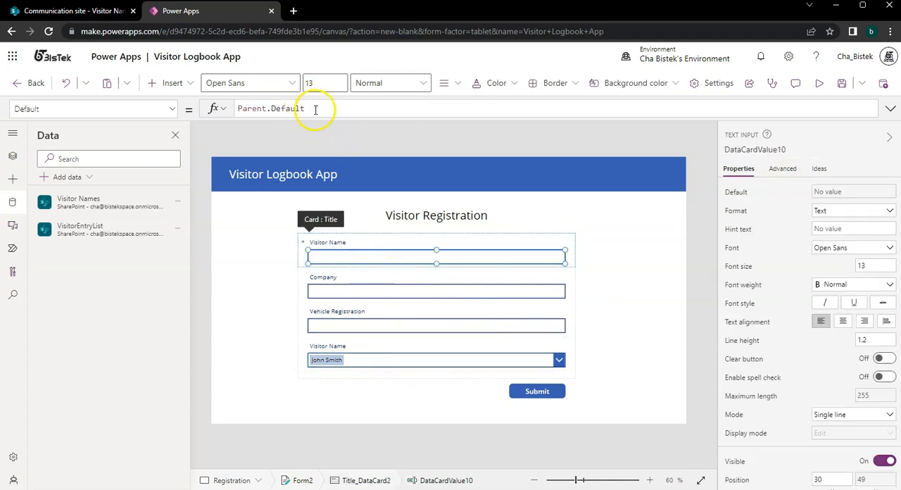
key(ctrl+a)
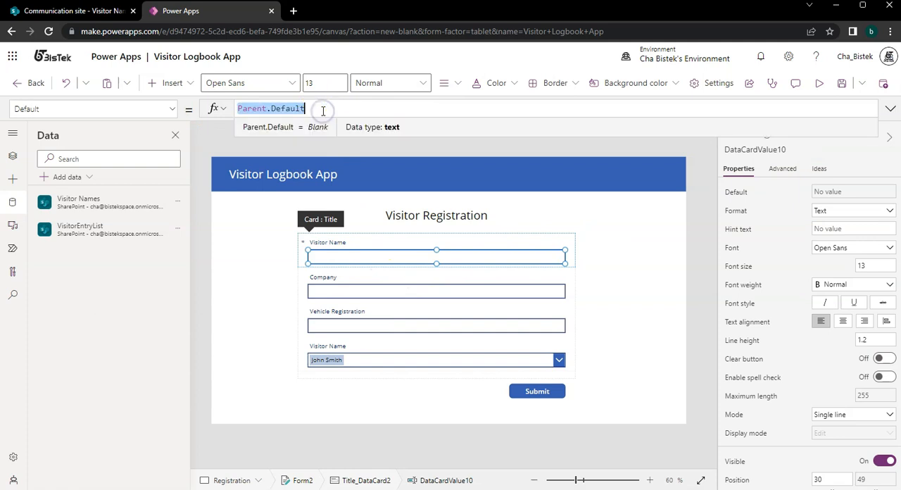
key(ctrl+v)
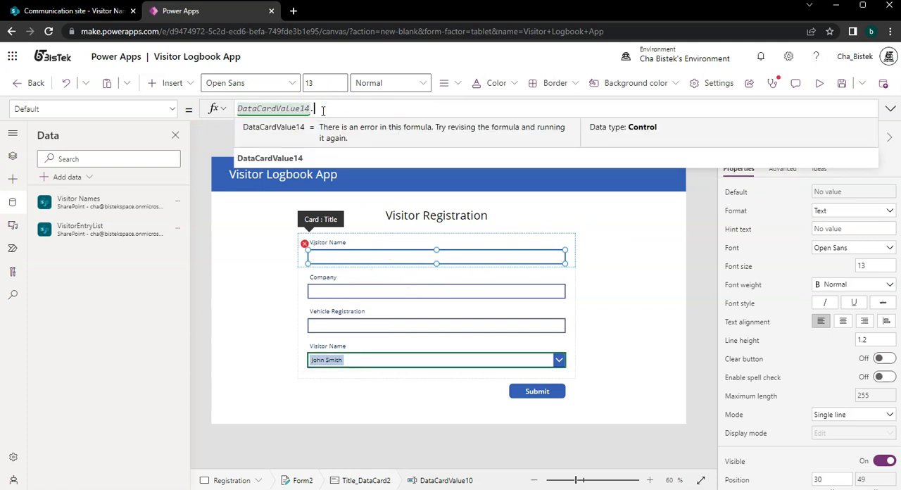
text(.Se)
key(Down)
key(Down)
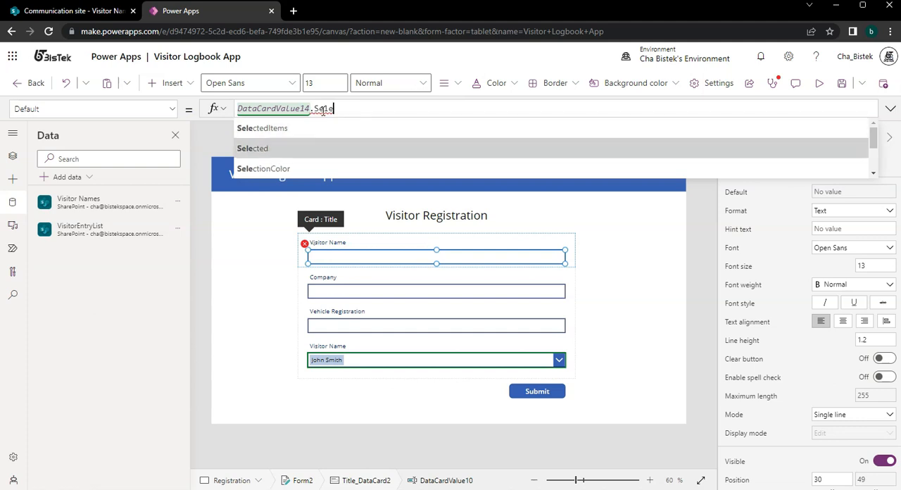
key(Tab)
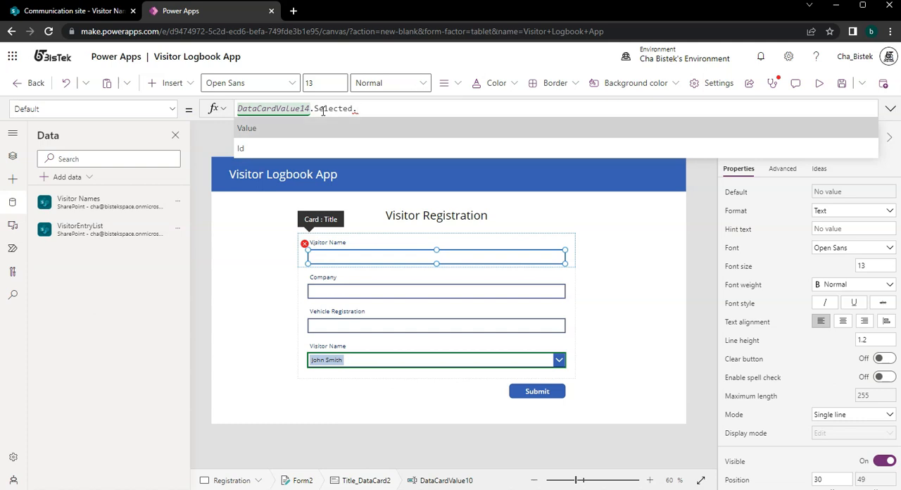
key(Tab)
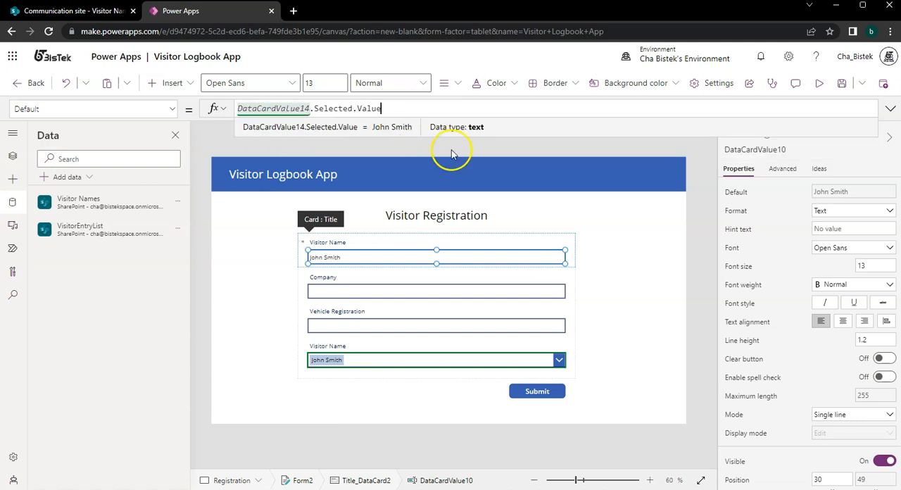
Preview the app and clear the selected visitor from the Visitor Name combo box to test the linked text input.
click(820, 83)
click(328, 389)
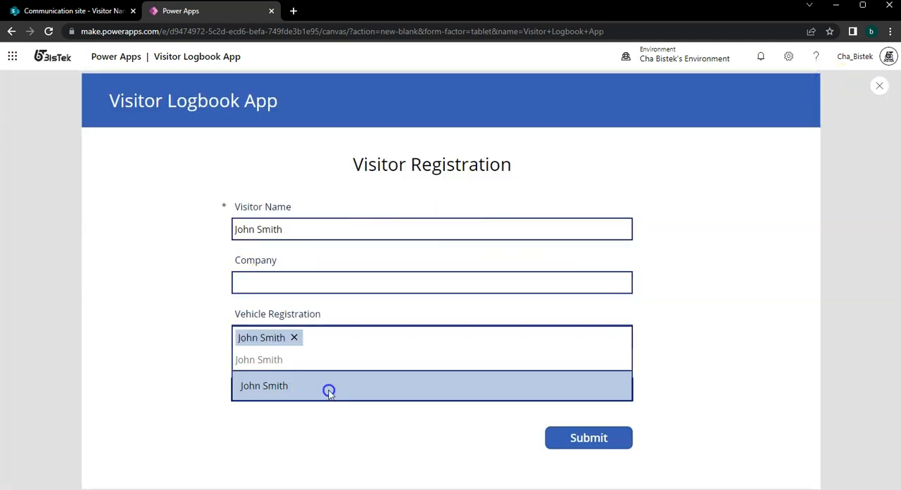
click(296, 338)
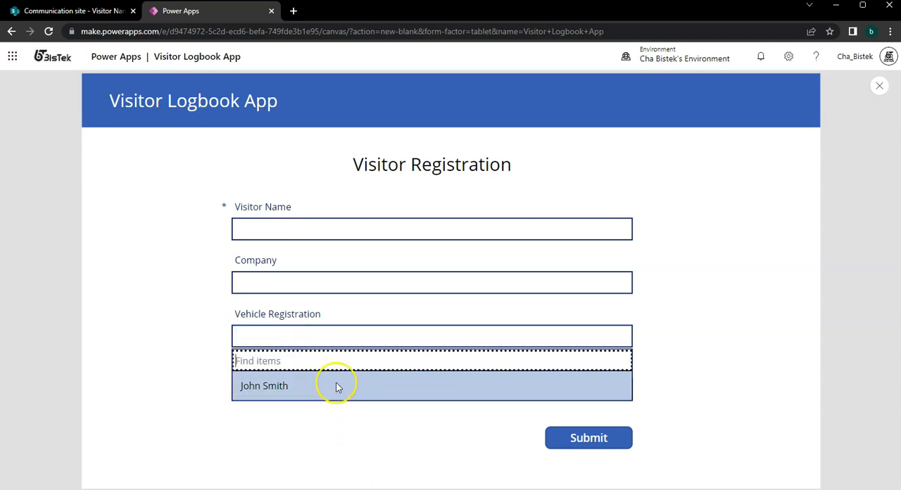
Switch to SharePoint and add a second item to the Visitor Names list with the visitor's first name as its title.
click(28, 11)
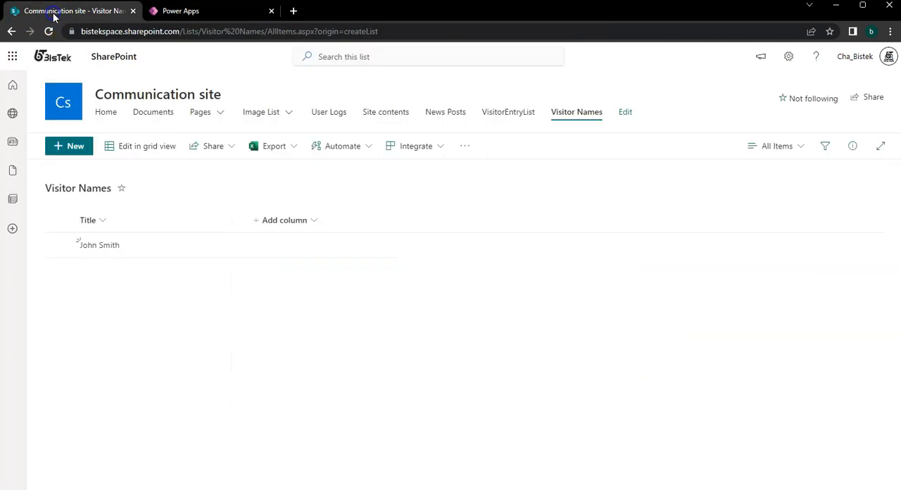
click(70, 146)
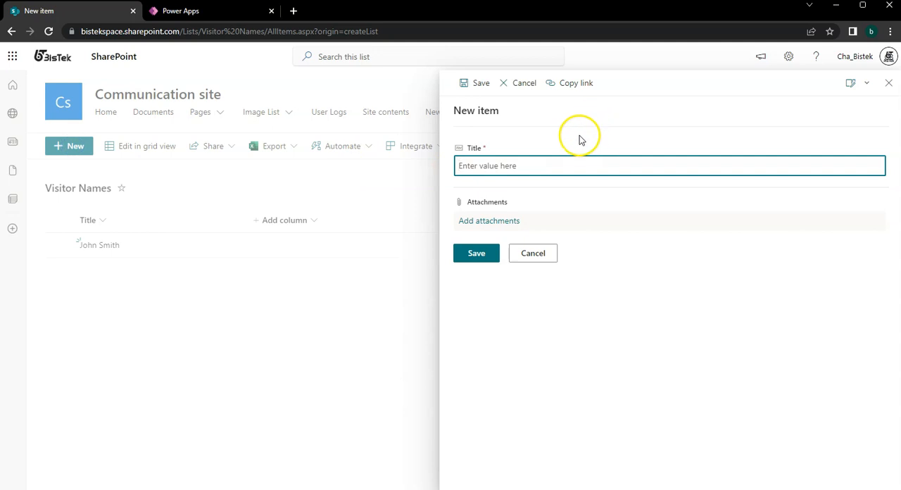
text(Anna)
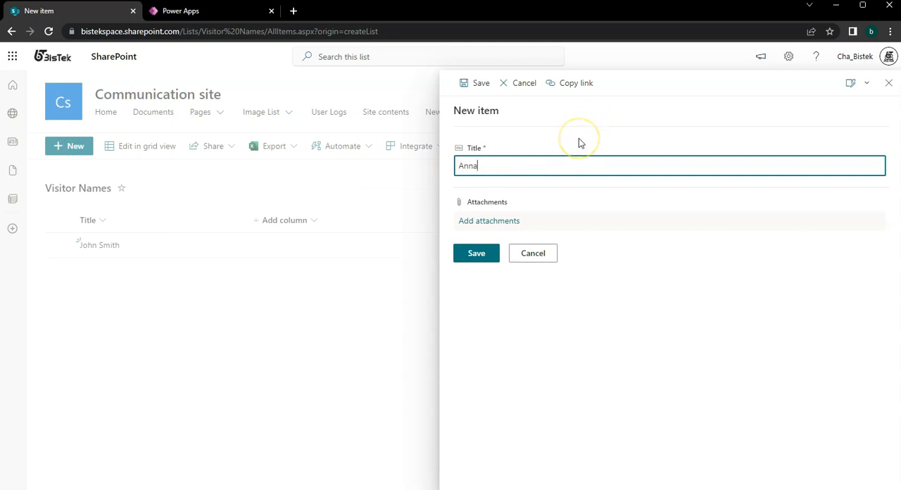
click(475, 260)
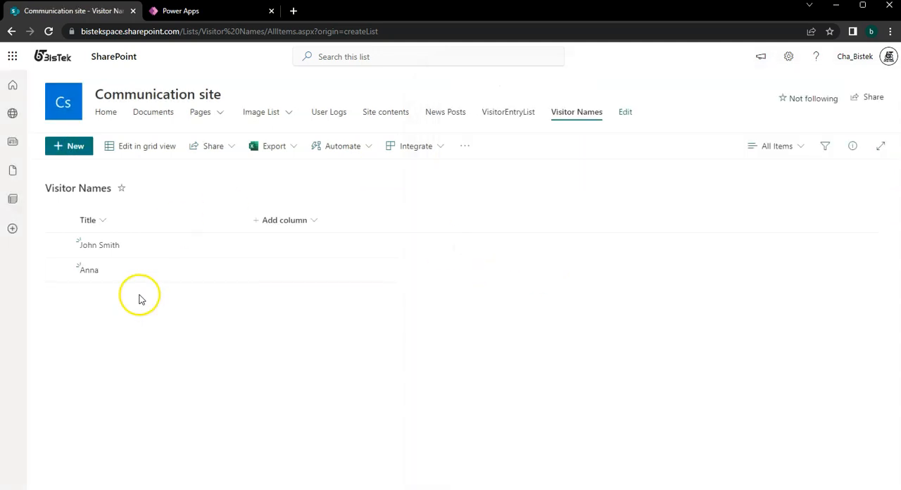
Back in the Power Apps editor, refresh the VisitorEntryList data source and choose the newly added visitor in the Visitor Name combo box.
click(176, 11)
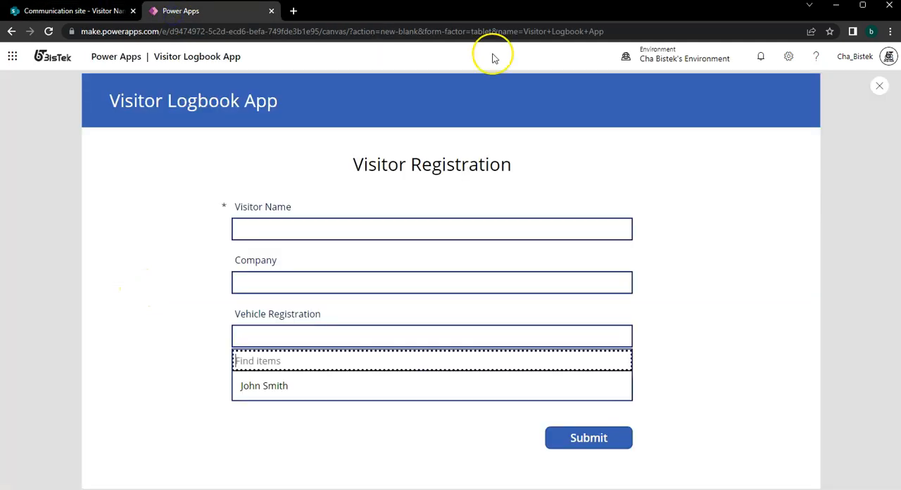
click(880, 85)
click(181, 227)
click(194, 267)
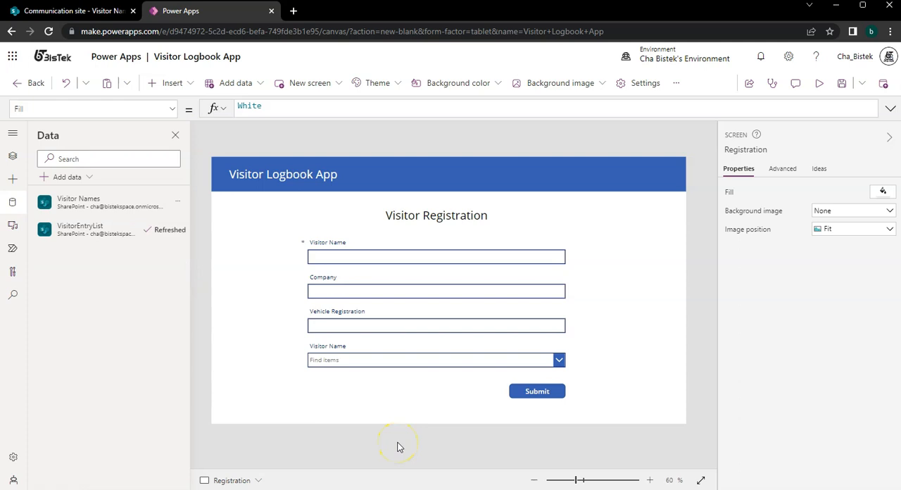
click(440, 361)
click(400, 340)
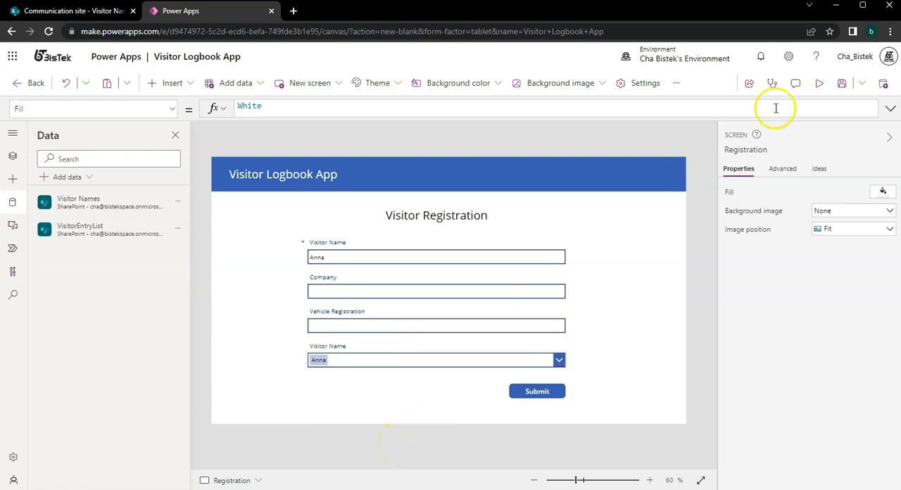
Preview the app, enter Tesla Corp as the company and fill in the vehicle registration number, and submit the registration form.
click(819, 84)
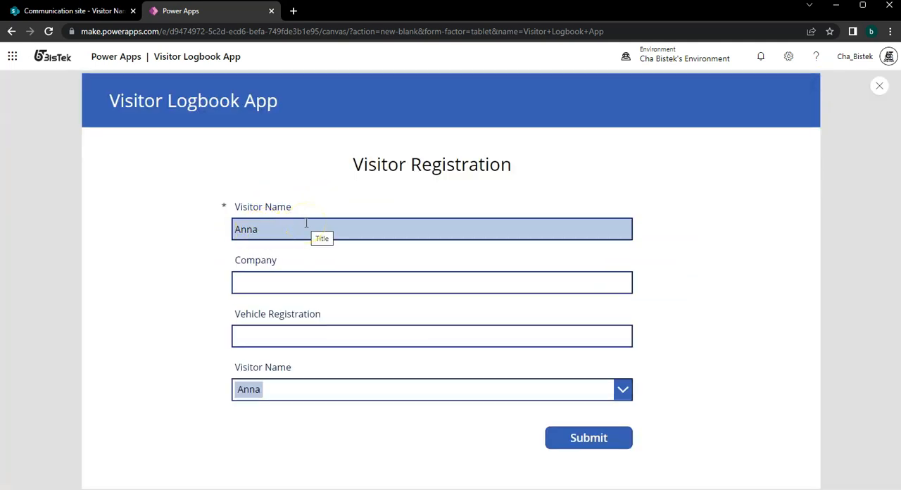
click(287, 285)
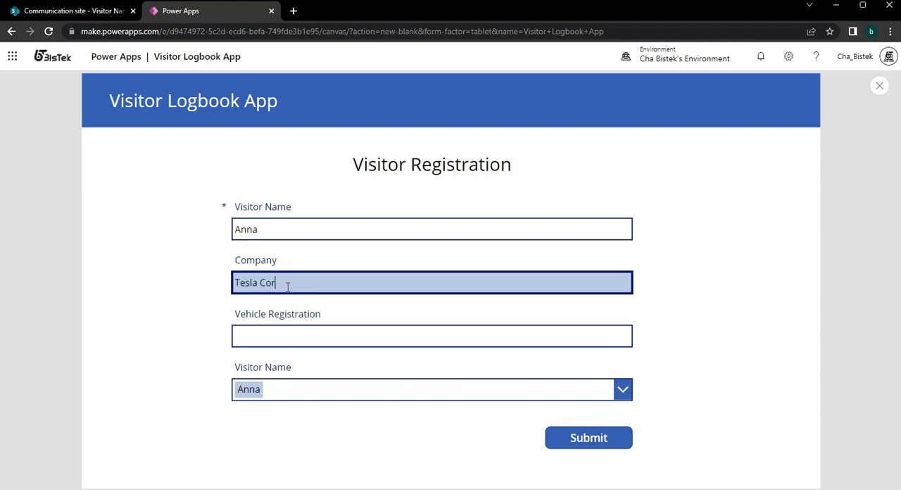
key(Tab)
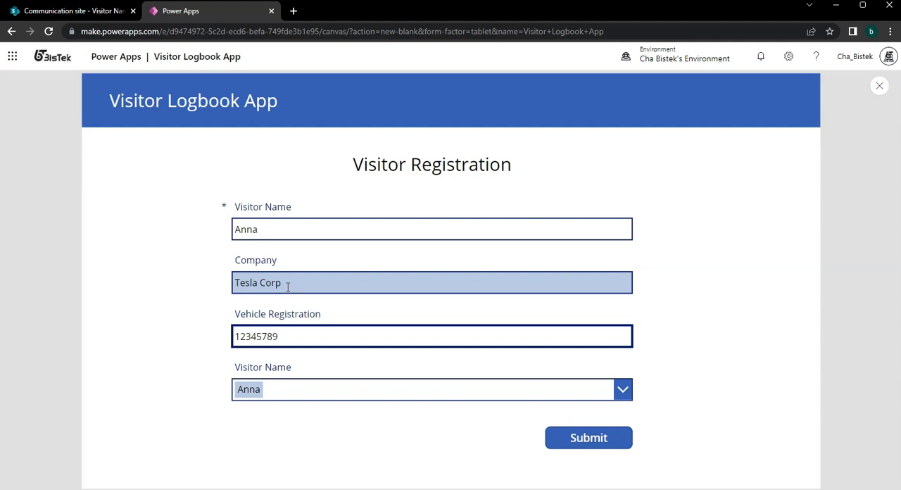
click(584, 435)
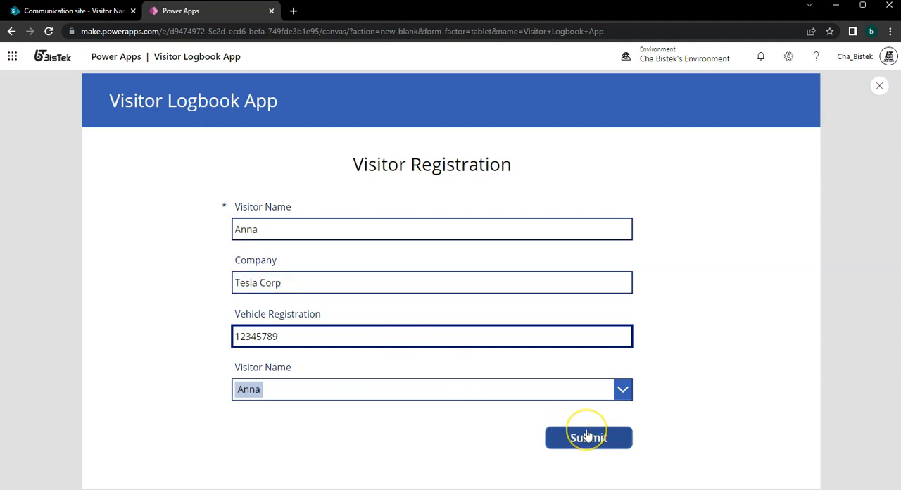
click(588, 436)
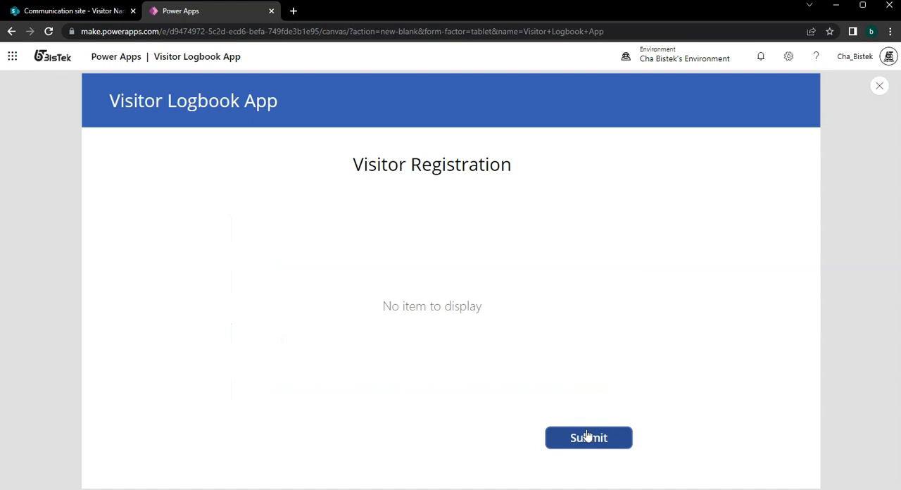
Switch to SharePoint and check the submitted record in VisitorEntryList.
click(104, 11)
click(483, 107)
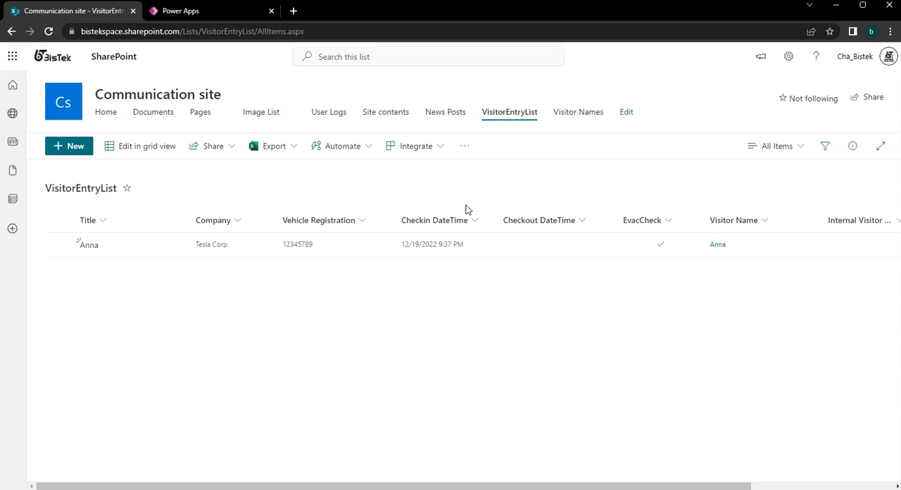
click(451, 246)
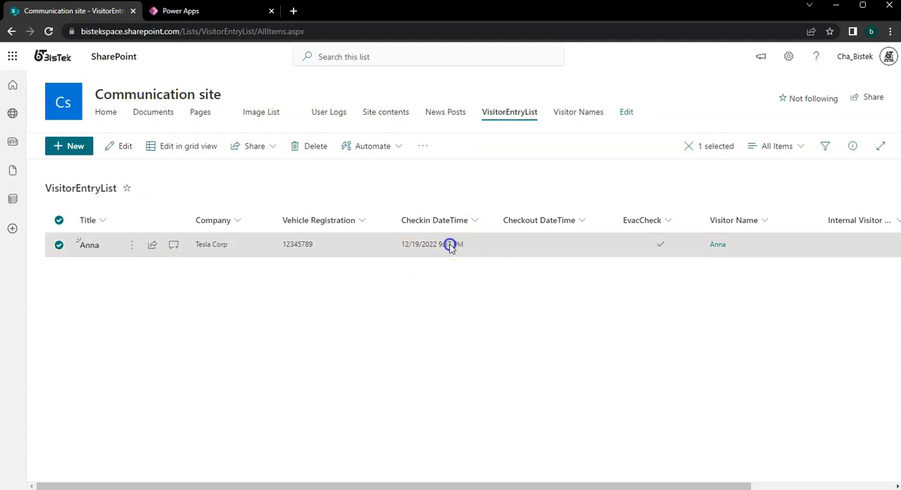
Examine the formatting options for the Checkin DateTime column and the list view, and close them without changes.
click(468, 213)
mouse_move(509, 331)
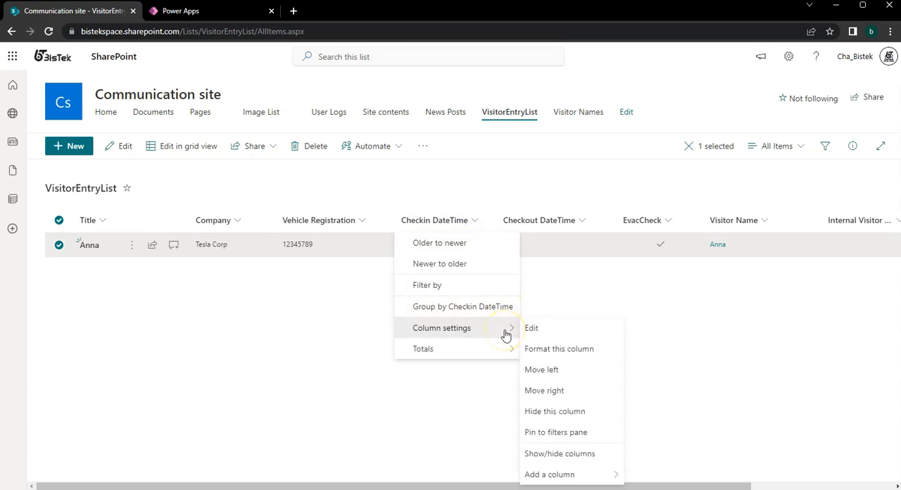
click(542, 345)
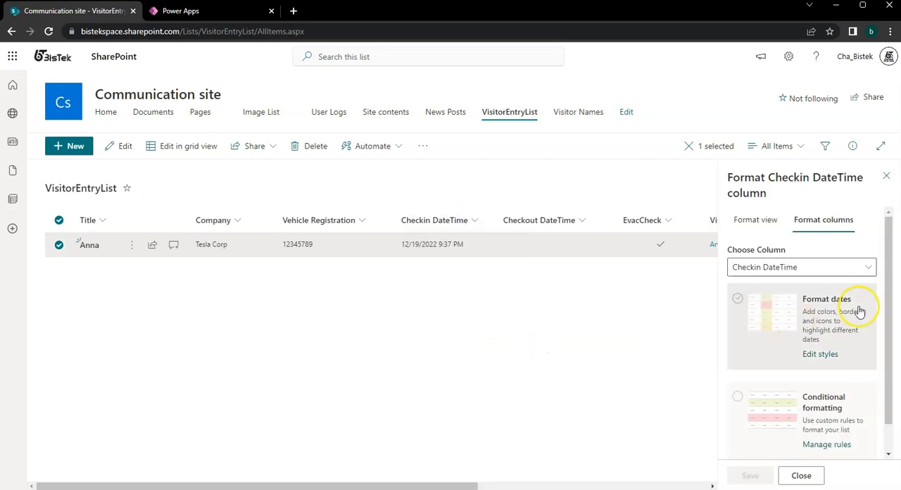
scroll(849, 314, down, 1)
scroll(844, 321, up, 1)
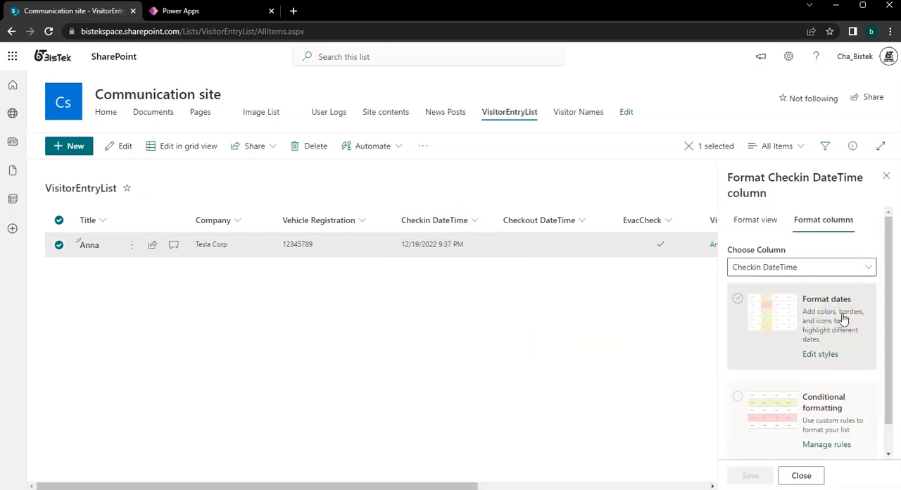
click(775, 221)
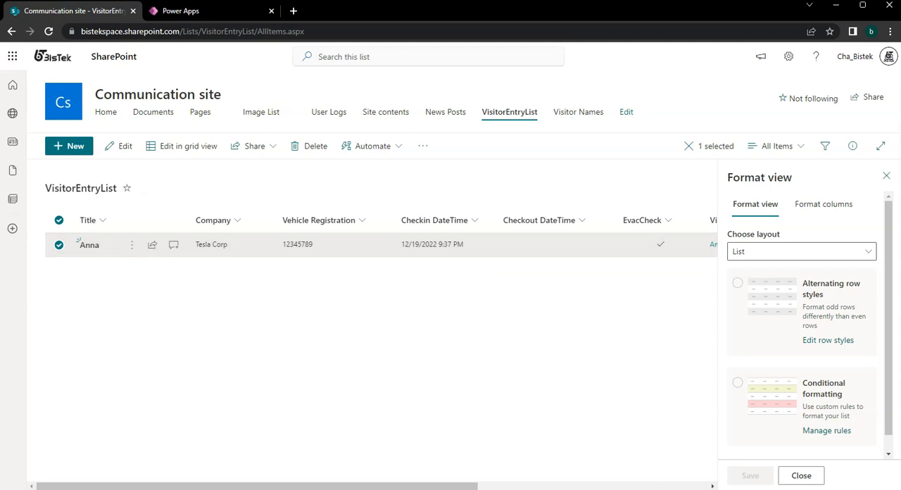
click(801, 475)
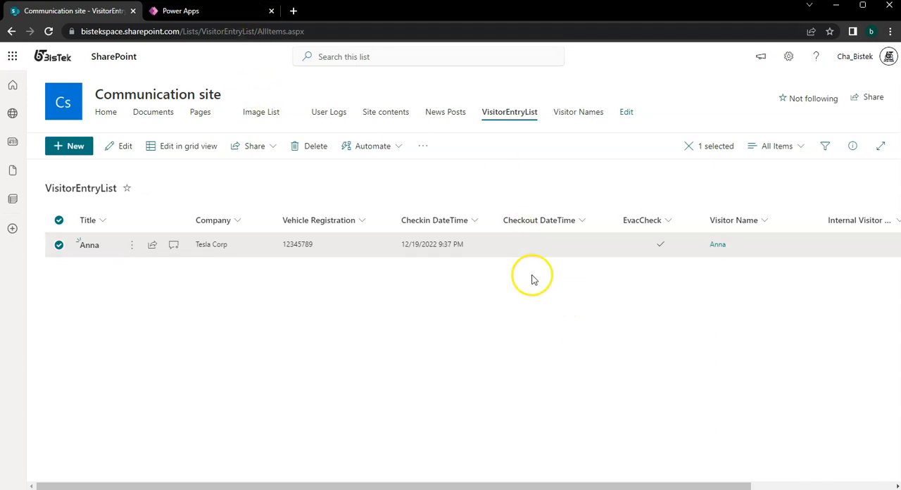
Switch back to Power Apps, leave the preview and open the Signout screen for editing.
click(214, 12)
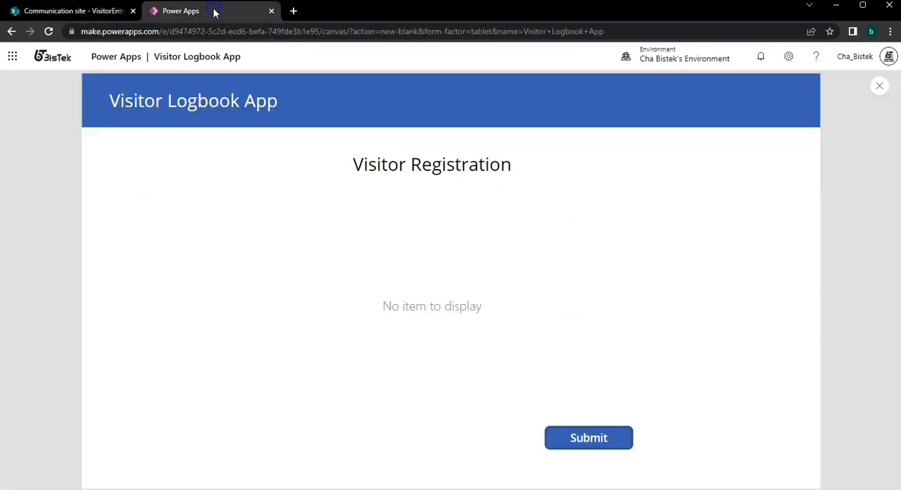
click(879, 87)
click(128, 199)
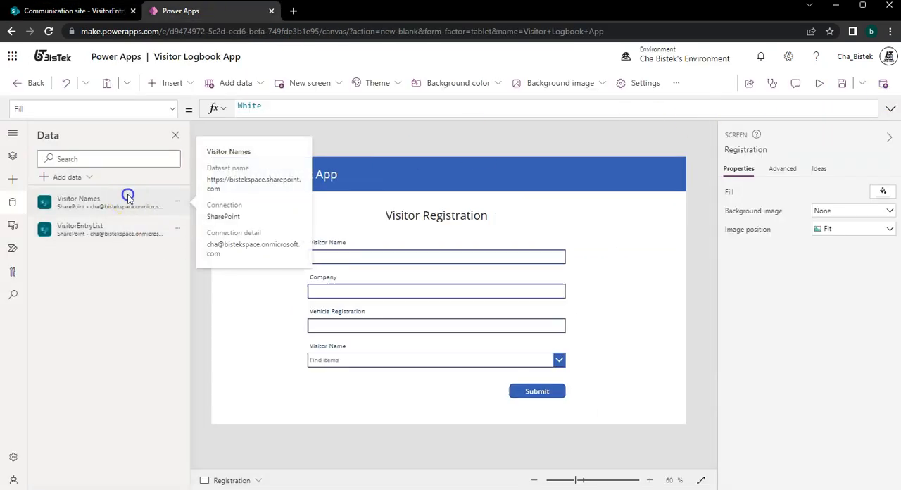
click(13, 156)
click(35, 232)
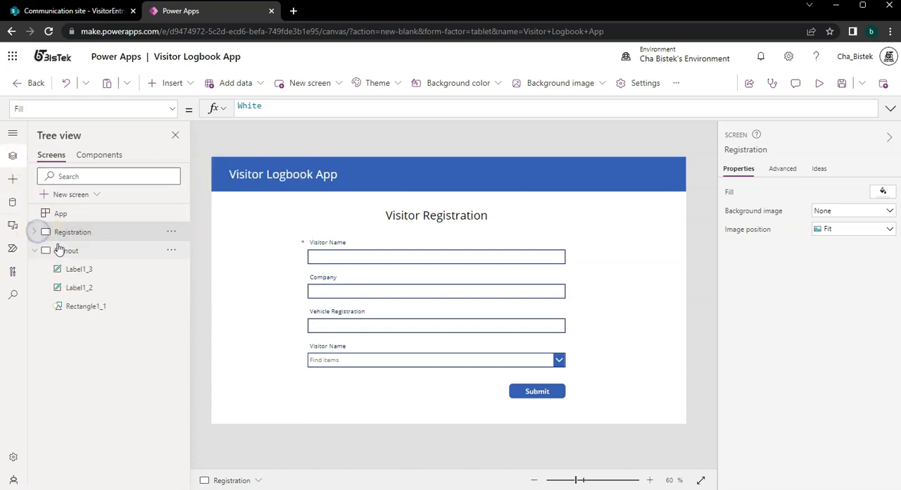
click(59, 248)
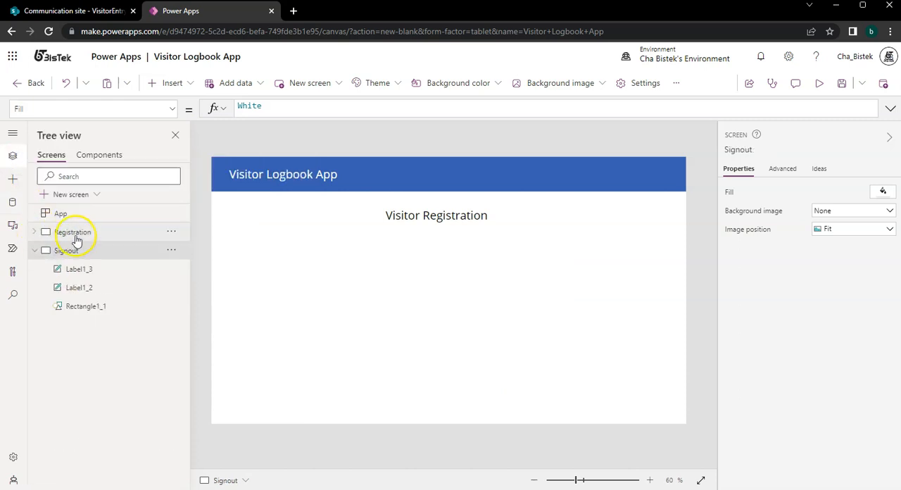
Change the Signout screen's heading text below the app banner to "Signout Form".
click(458, 219)
click(457, 219)
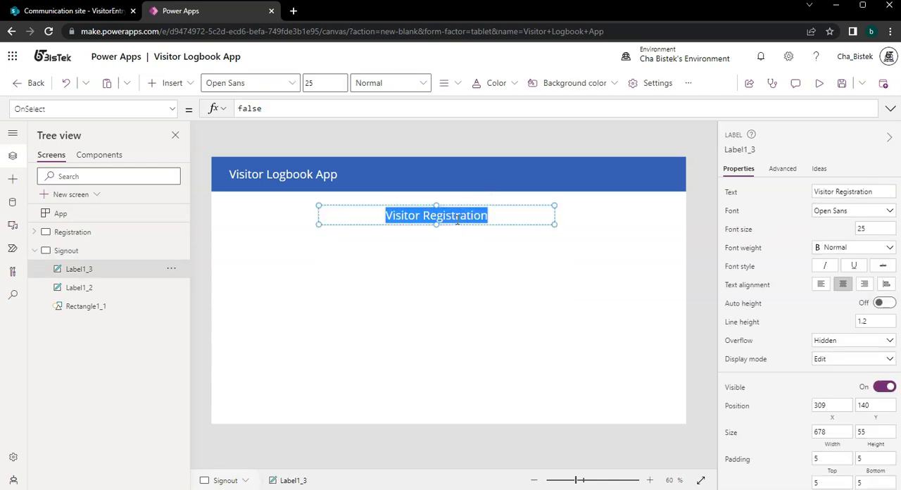
text(Signout Form)
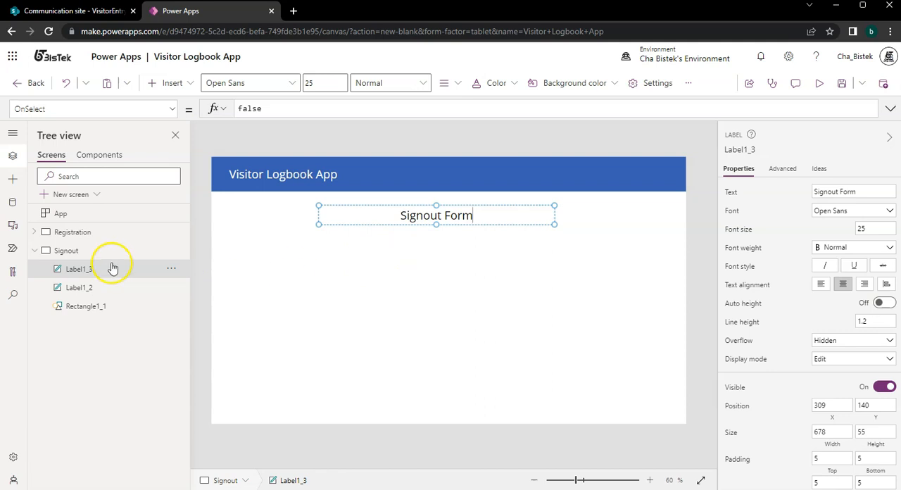
Examine the Registration screen's form and its Visitor Name, Company and Vehicle Registration cards, then collapse the screen's component tree.
click(116, 233)
click(344, 375)
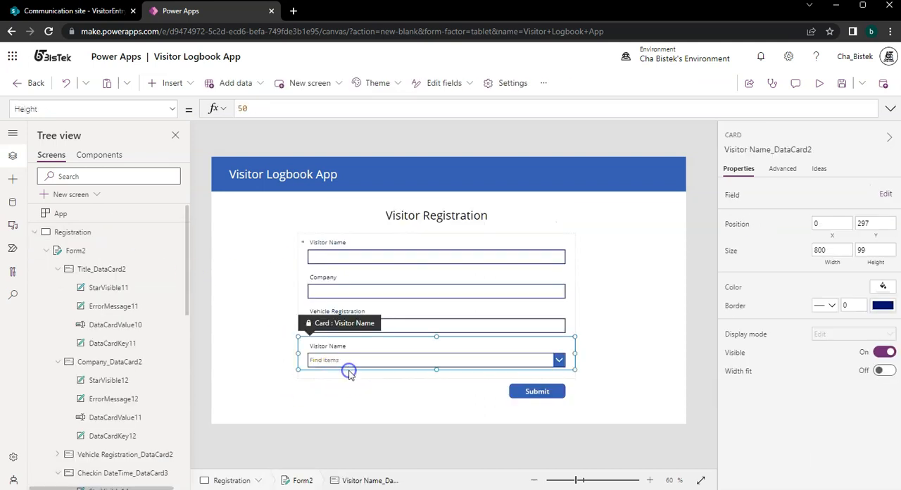
click(573, 319)
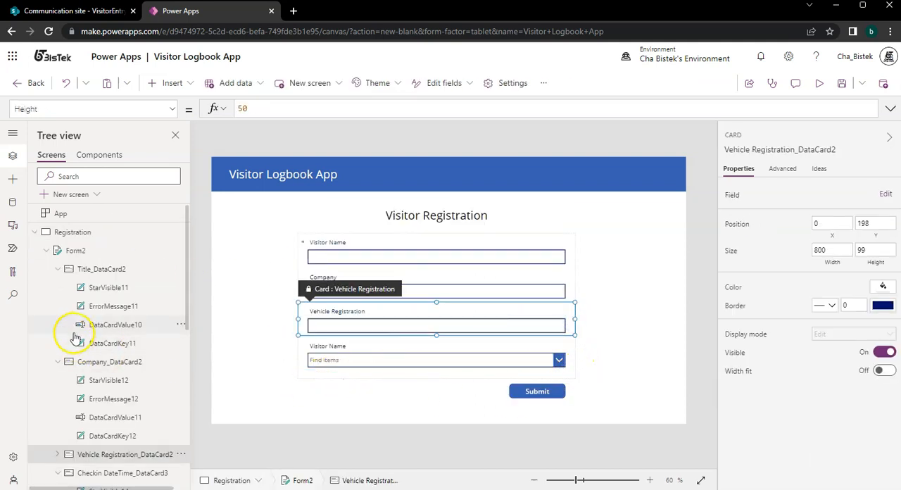
click(121, 233)
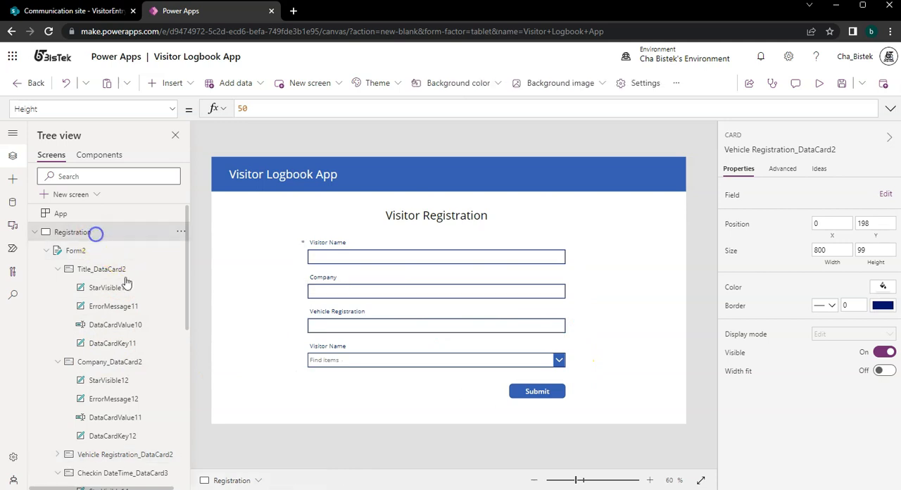
click(567, 298)
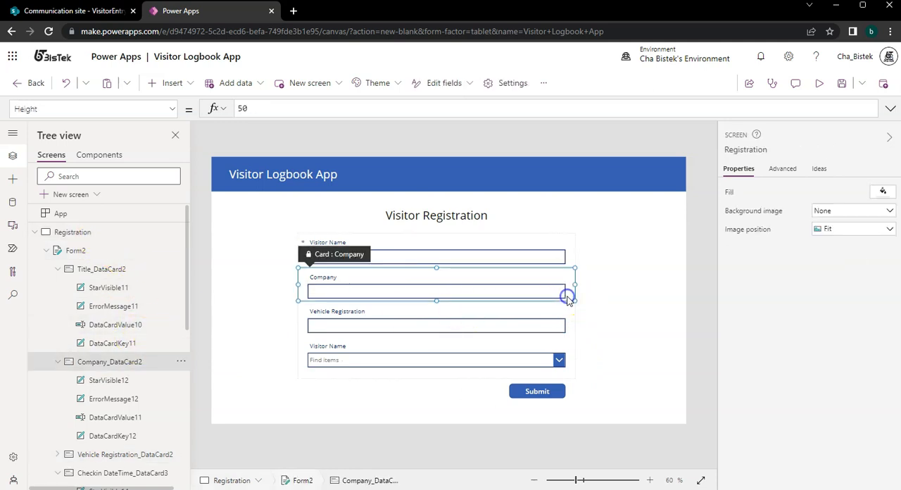
click(34, 233)
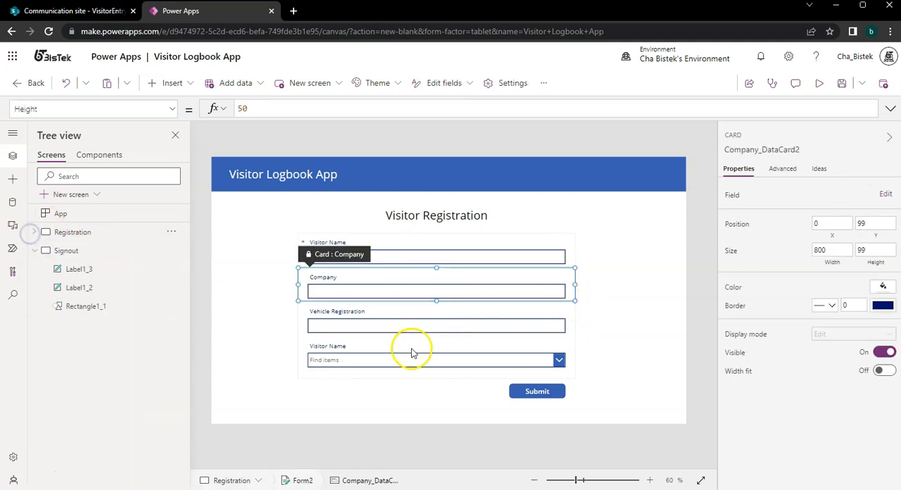
click(300, 378)
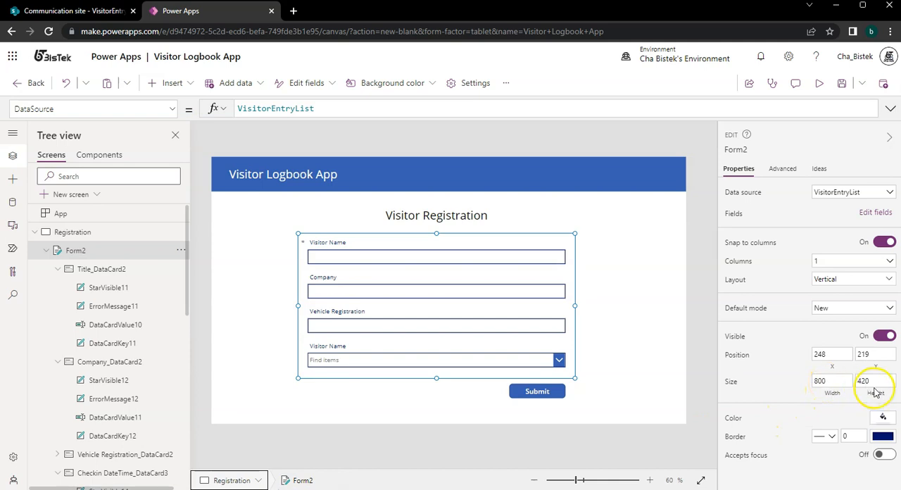
click(65, 235)
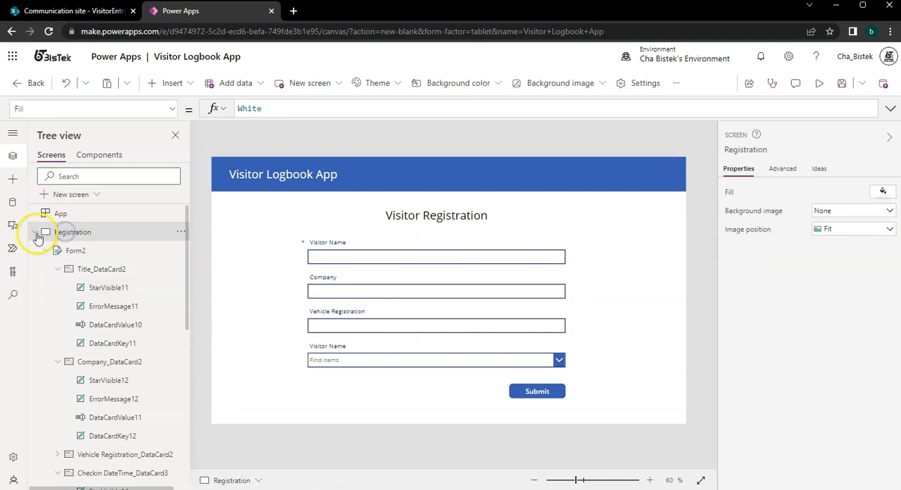
click(34, 231)
Insert an edit form on the Signout screen, centred below the "Signout Form" heading at X 248, Y 219, about 800 by 353 in size.
click(71, 251)
click(445, 291)
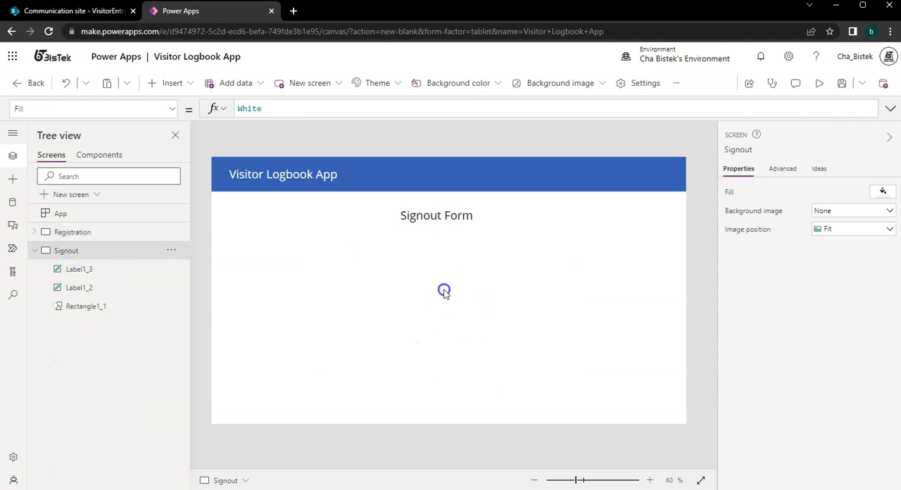
click(172, 83)
text(form)
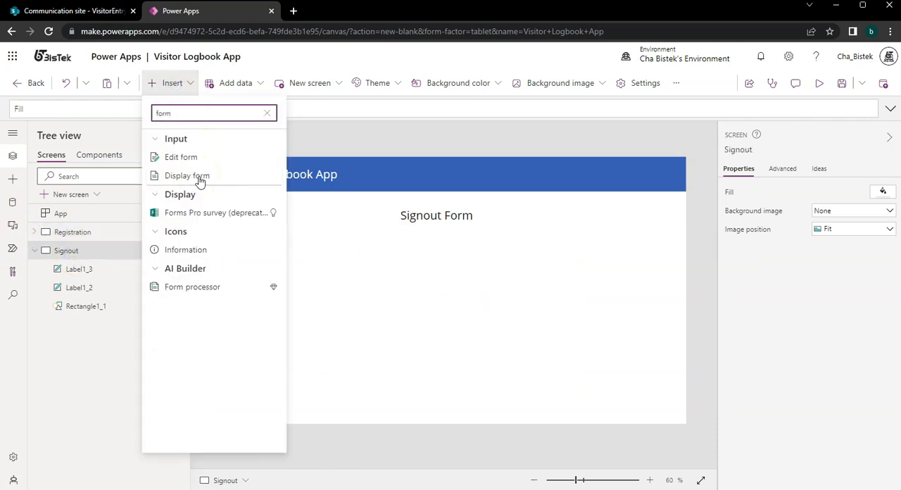
click(213, 160)
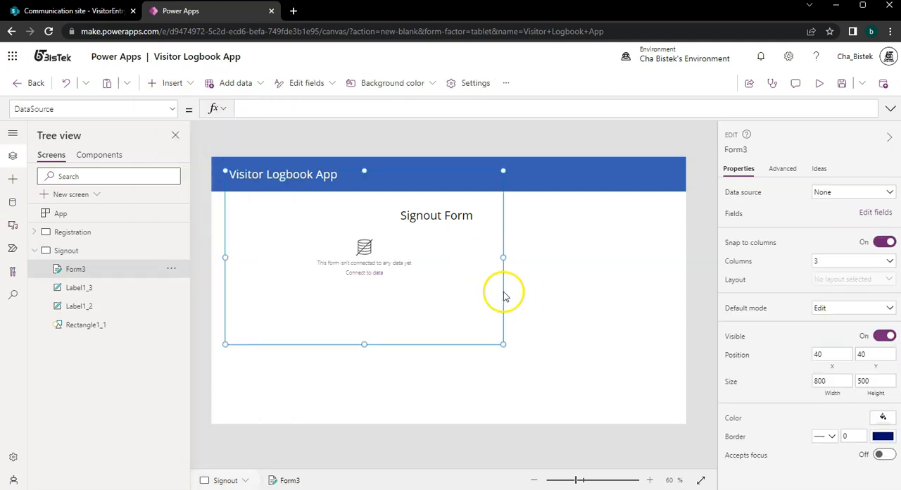
drag(504, 291, 578, 326)
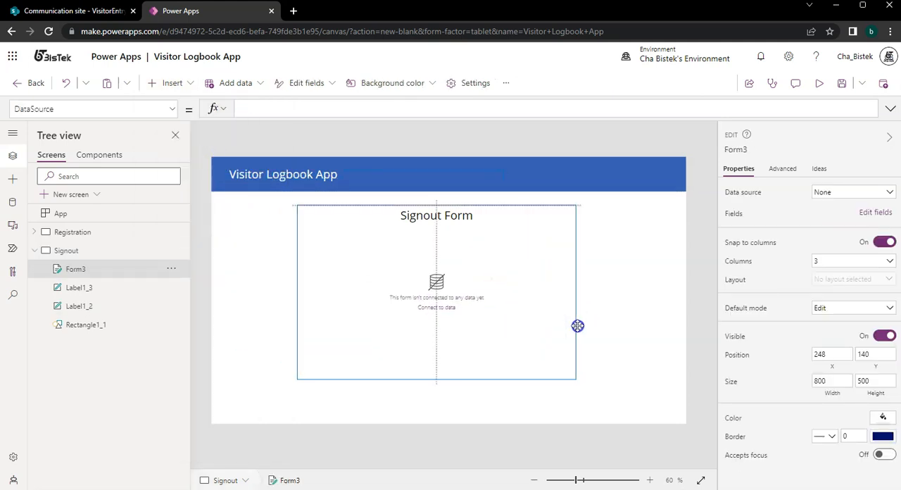
drag(438, 205, 446, 233)
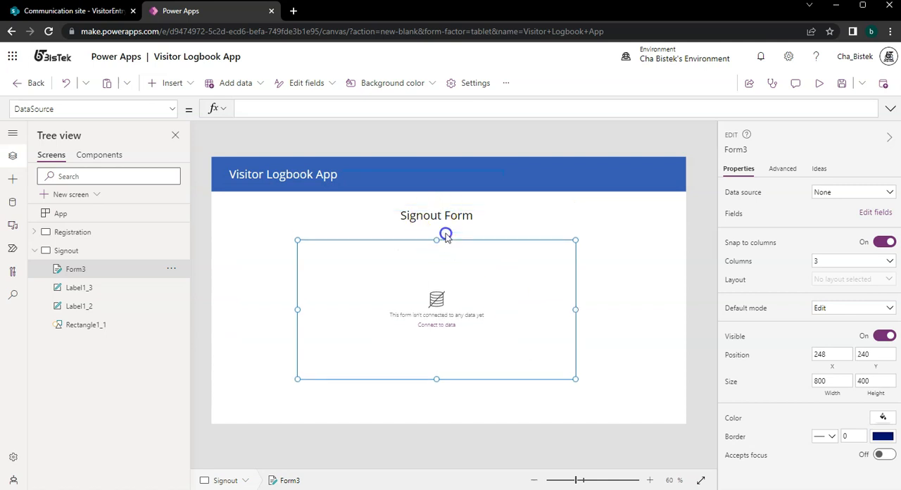
drag(439, 380, 451, 358)
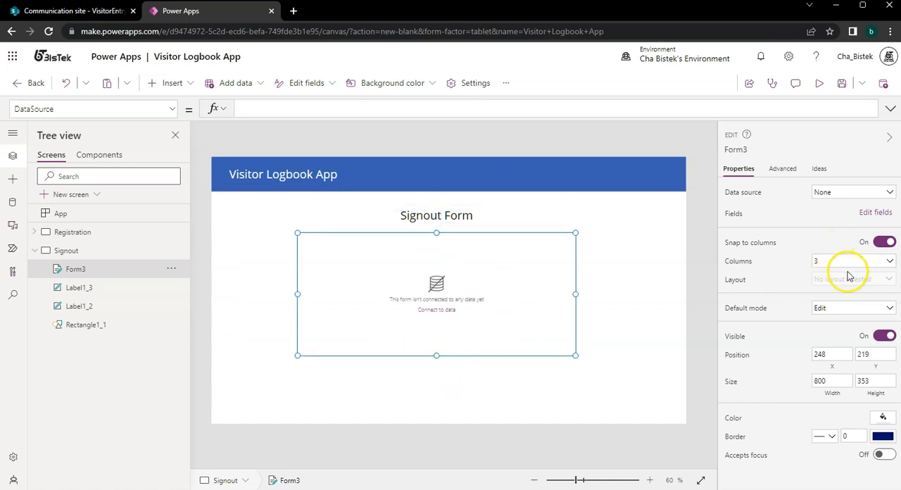
Check the available data sources for the Signout screen's edit form without choosing one, and delete the form.
click(860, 194)
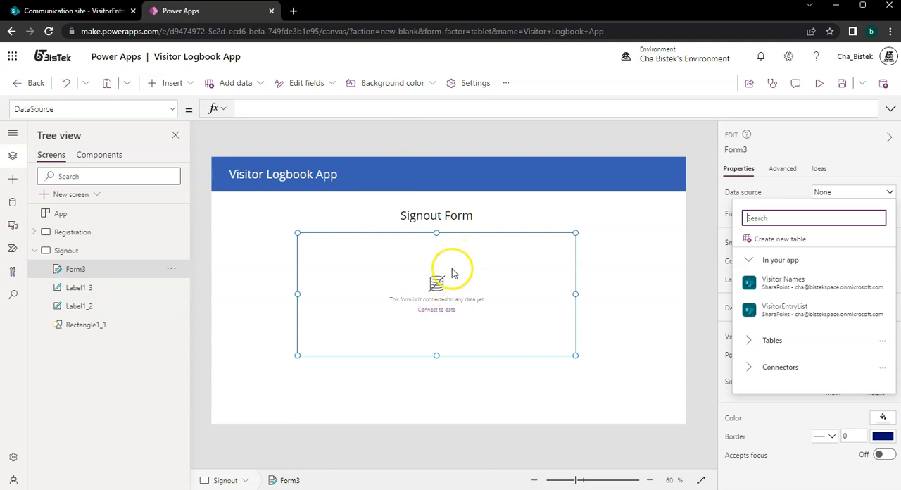
click(507, 356)
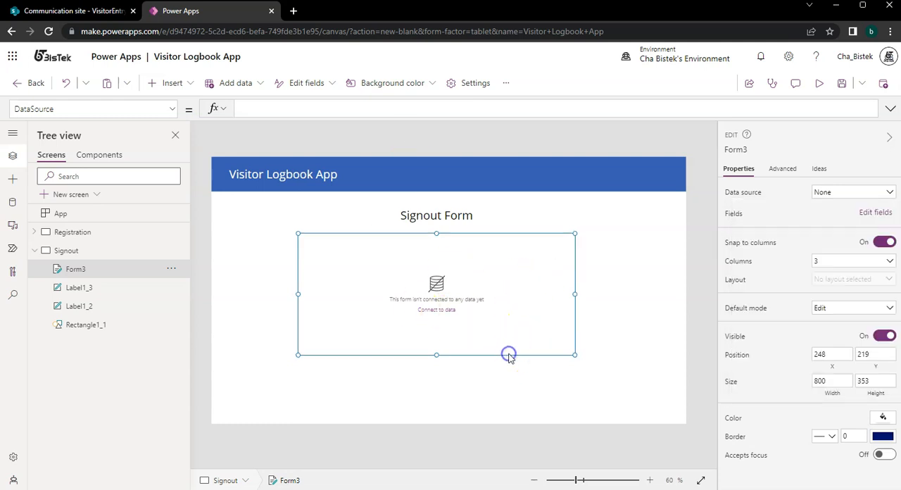
key(Delete)
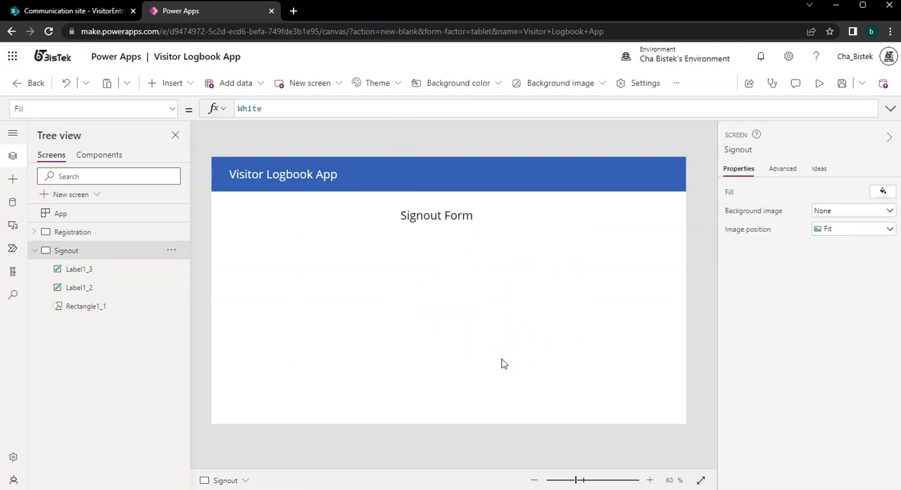
Insert a drop-down on the Signout screen and place it centred below the "Signout Form" heading at about X 484, Y 258.
click(184, 84)
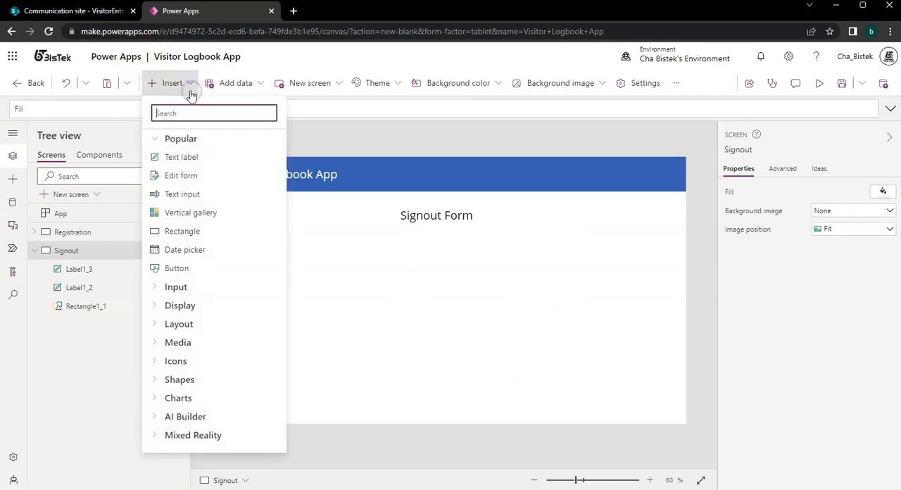
text(drop)
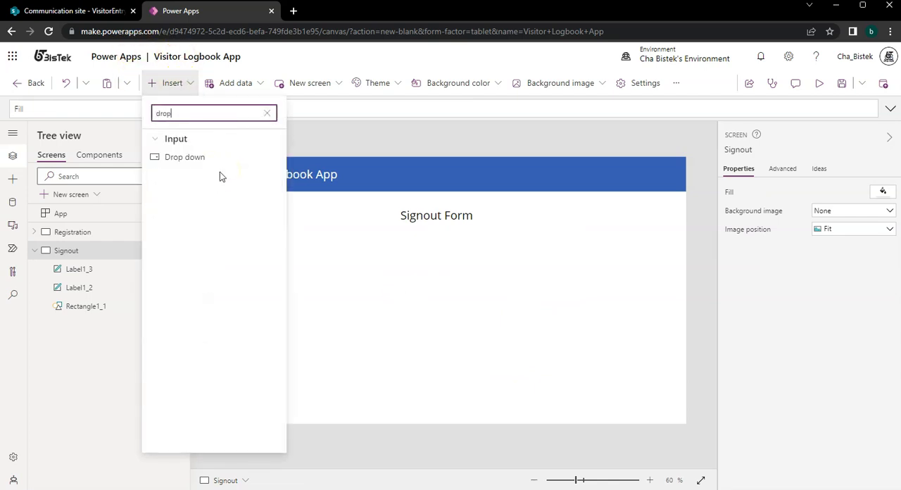
click(189, 167)
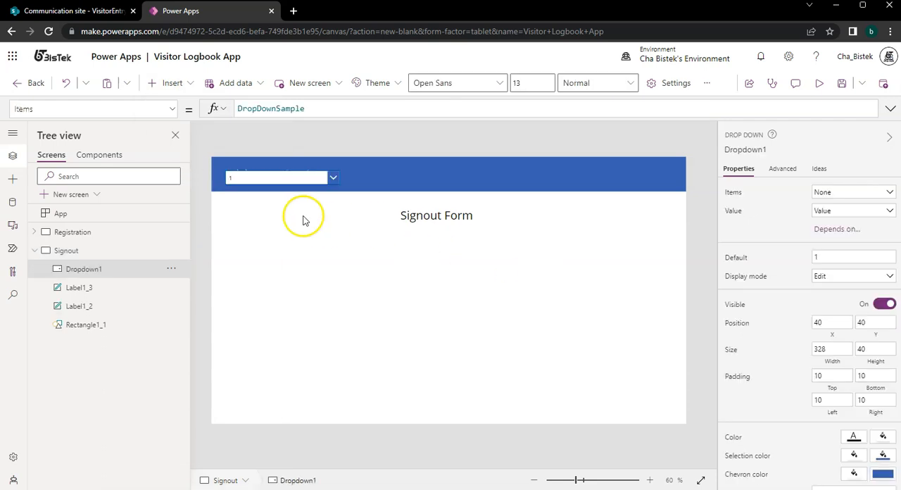
drag(321, 181, 479, 257)
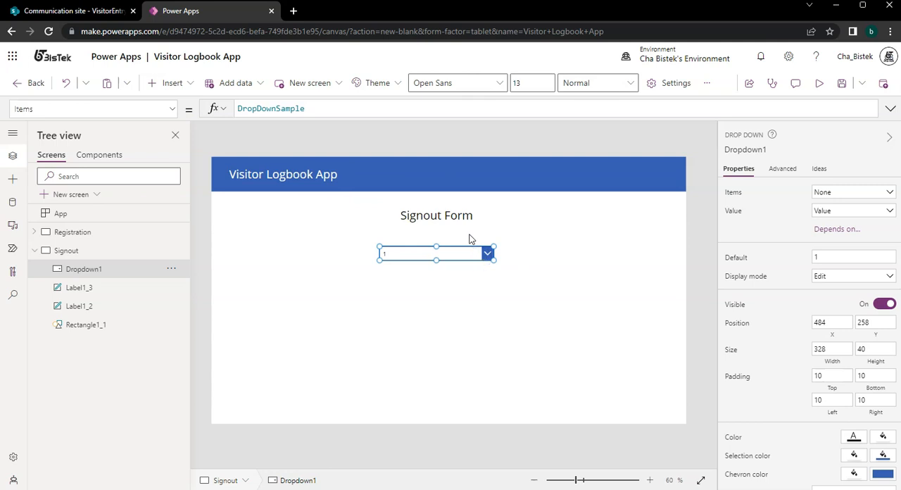
click(750, 150)
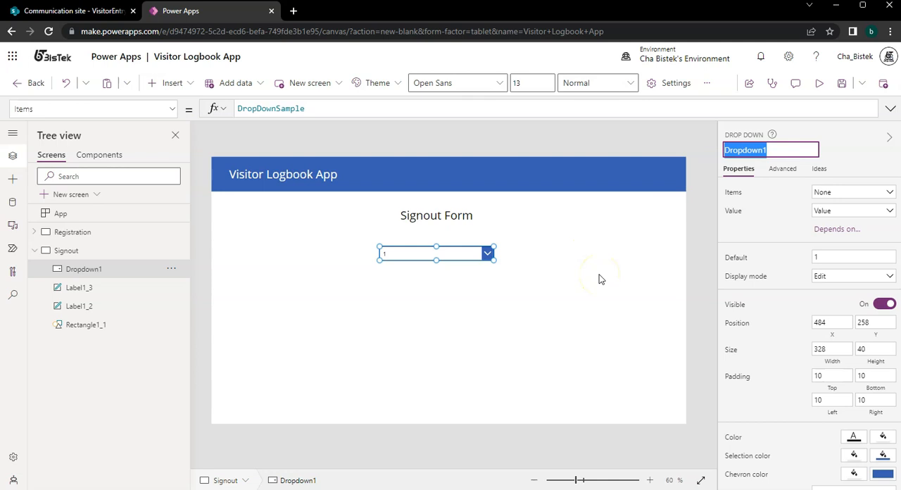
Switch to SharePoint and compare the entries in the VisitorEntryList and Visitor Names lists.
click(80, 14)
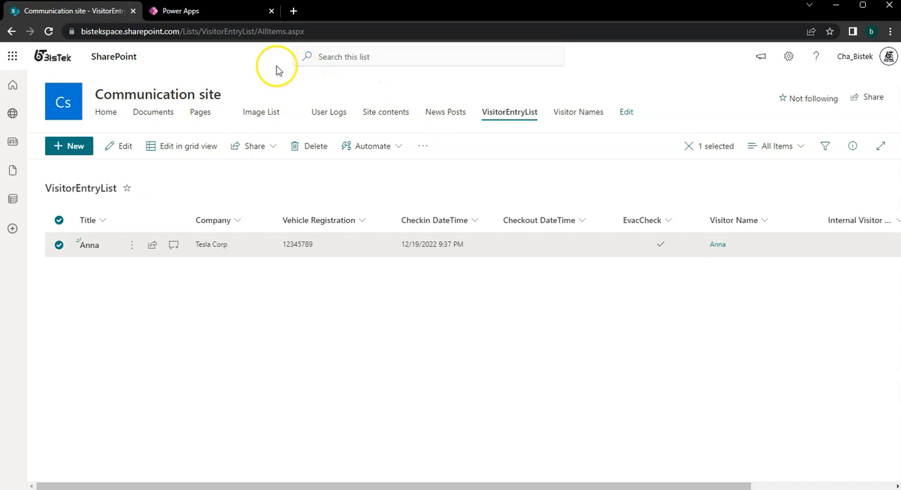
click(228, 12)
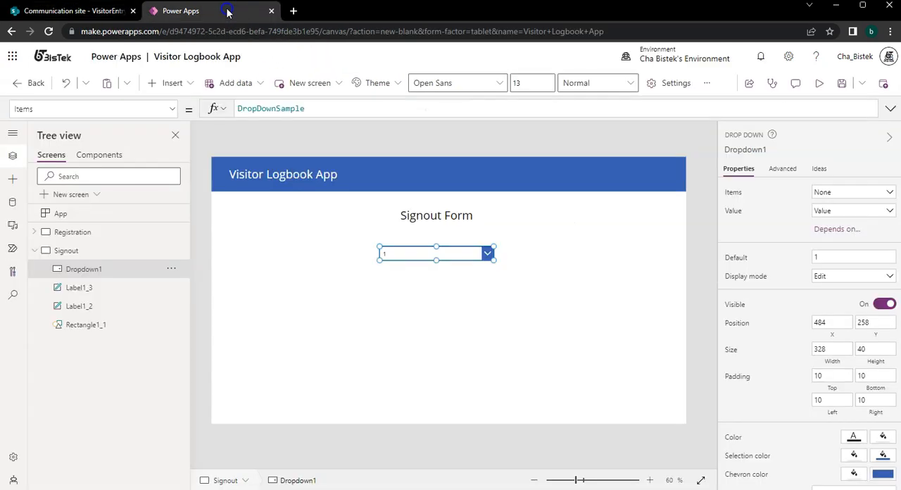
click(70, 11)
click(585, 112)
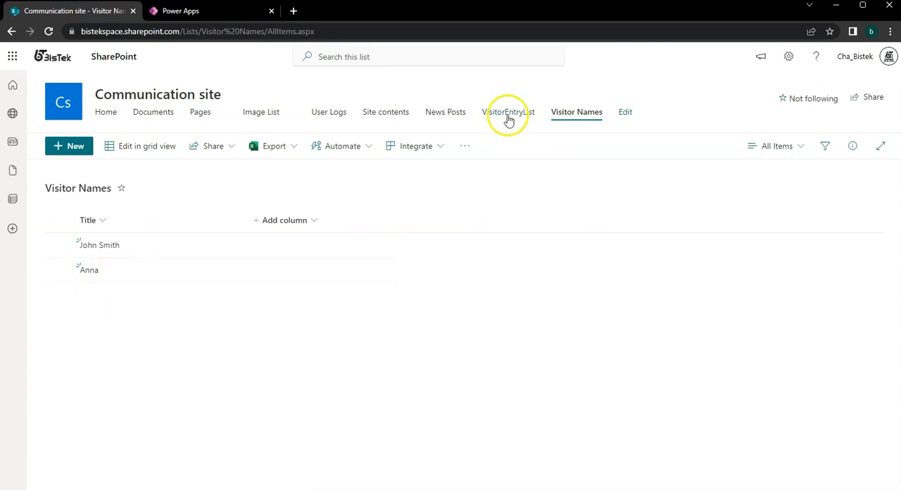
click(508, 112)
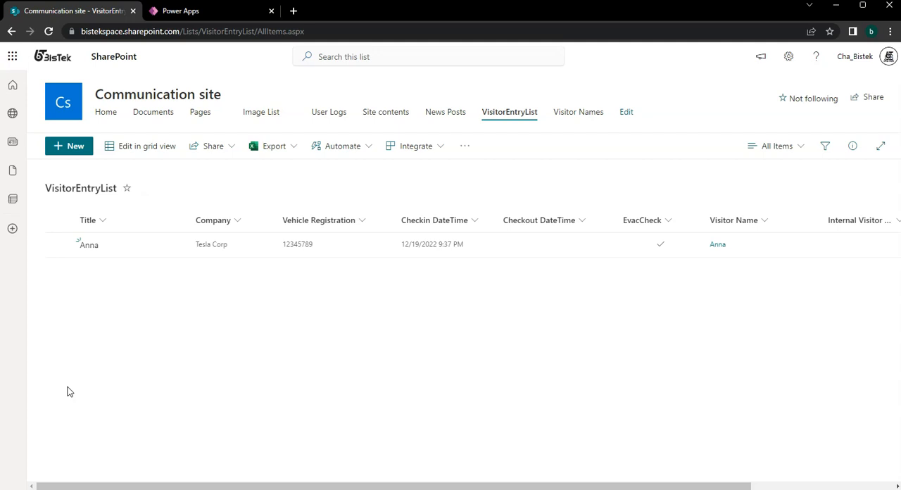
Switch back to Power Apps and move the Signout screen's drop-down up slightly to about Y 246.
click(184, 11)
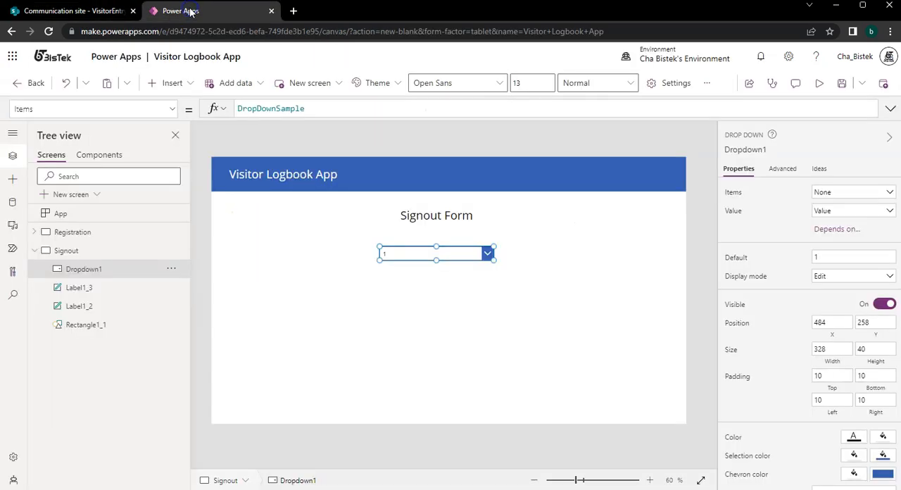
drag(489, 250, 484, 249)
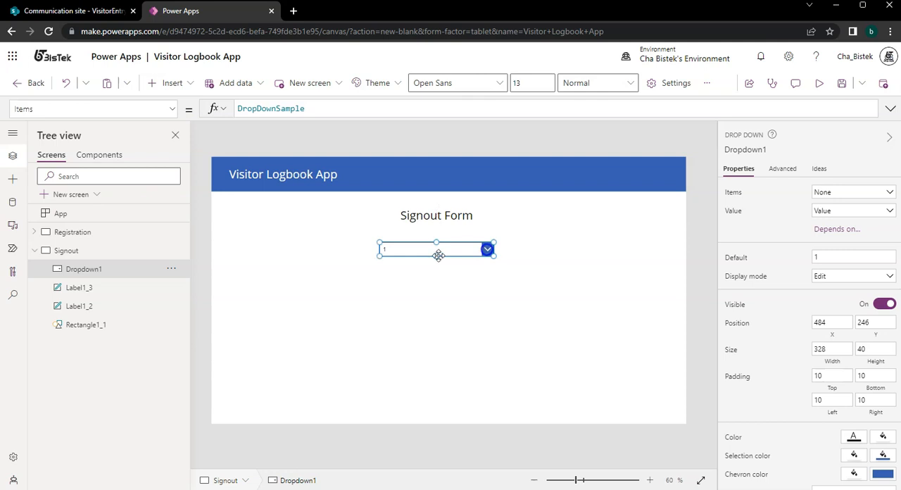
Check the Items formula of the Visitor Name combo box on the Registration screen and unlock its card for property changes.
click(72, 231)
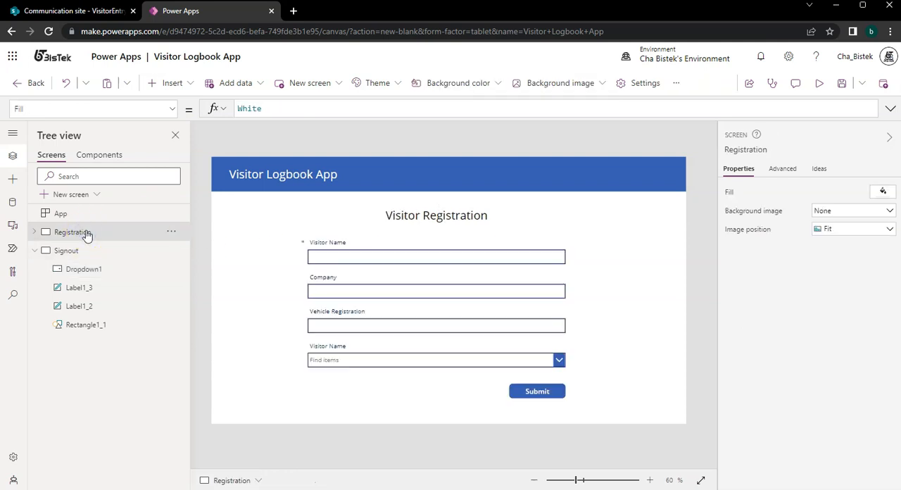
click(461, 358)
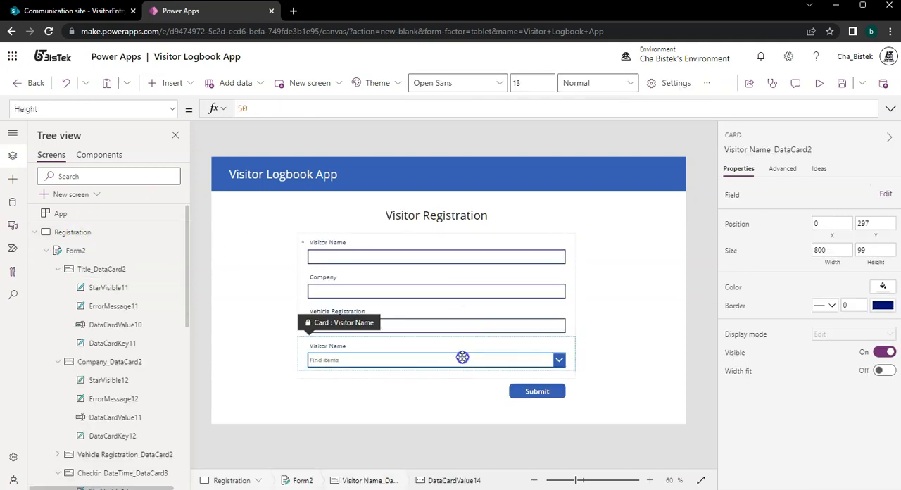
click(462, 358)
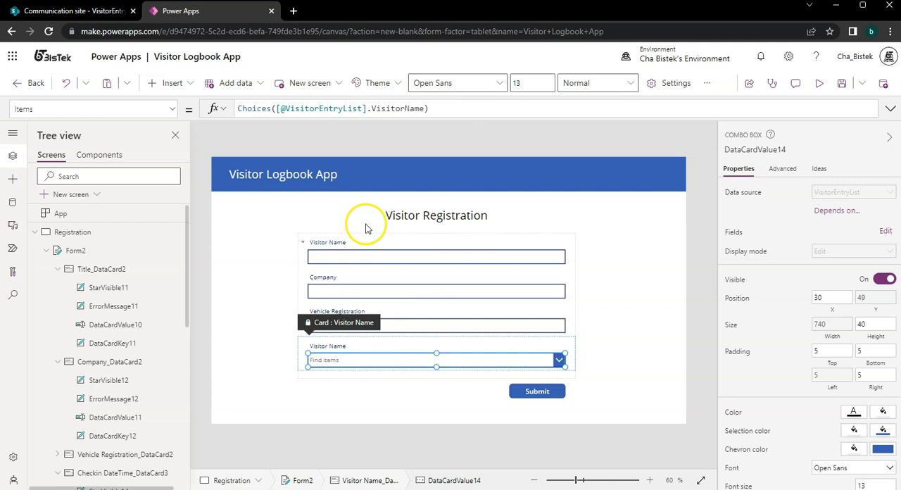
click(292, 127)
click(359, 360)
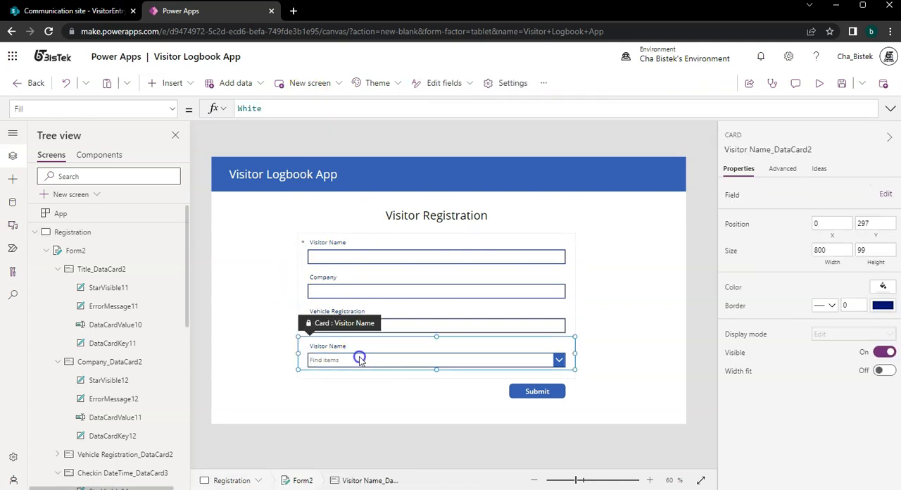
click(357, 362)
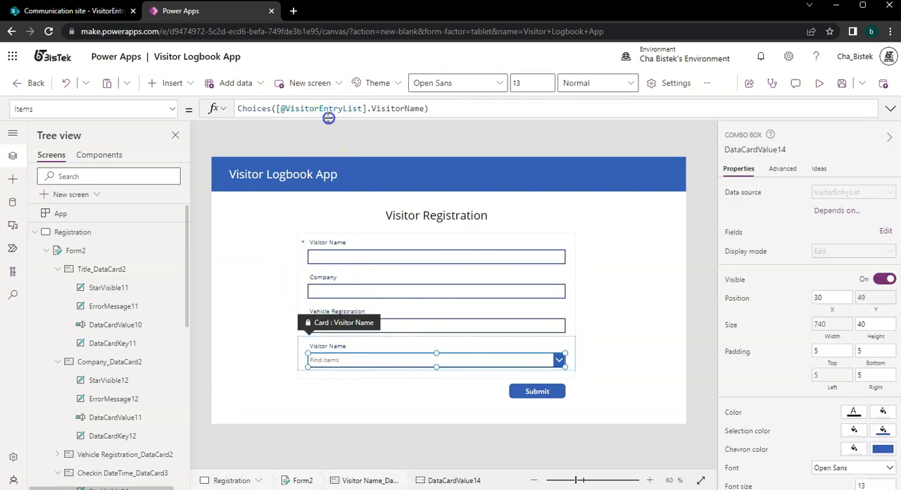
click(783, 169)
click(738, 169)
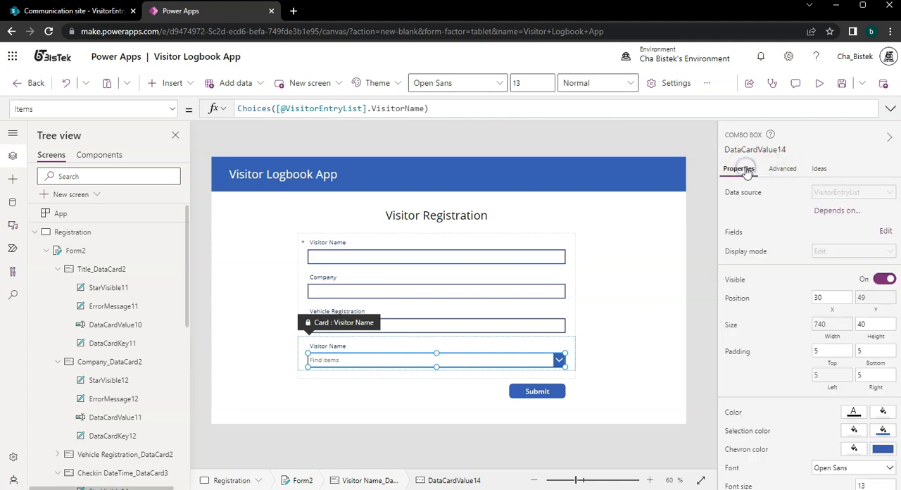
click(854, 193)
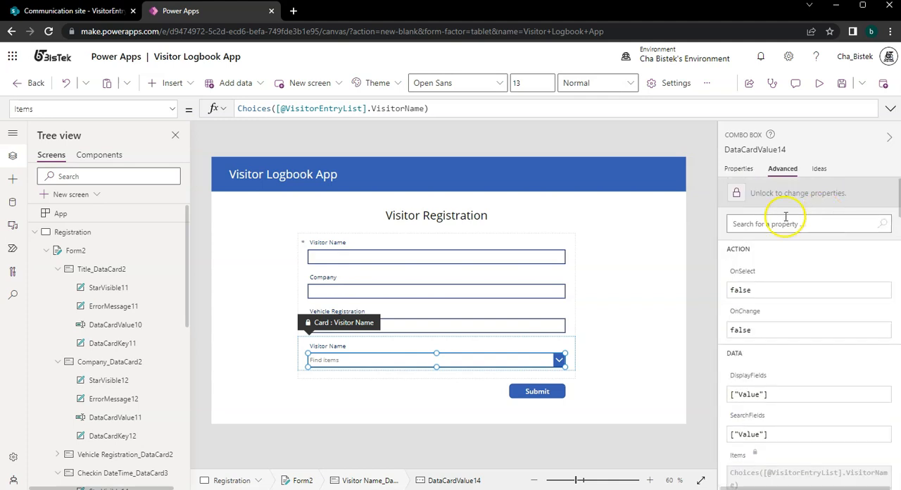
click(736, 194)
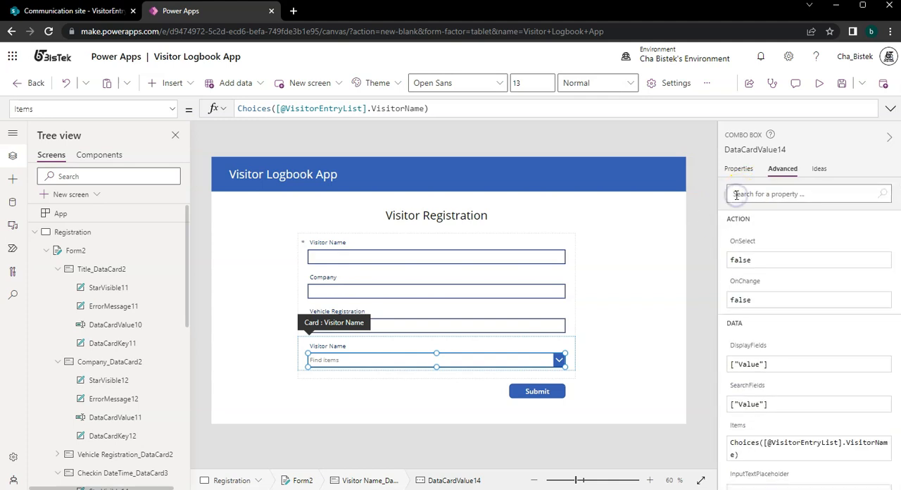
click(441, 107)
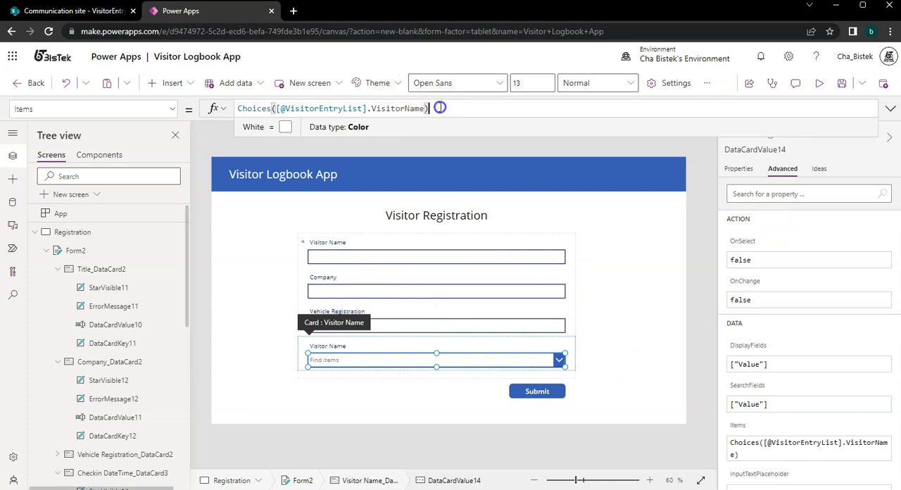
key(ctrl+a)
key(ctrl+c)
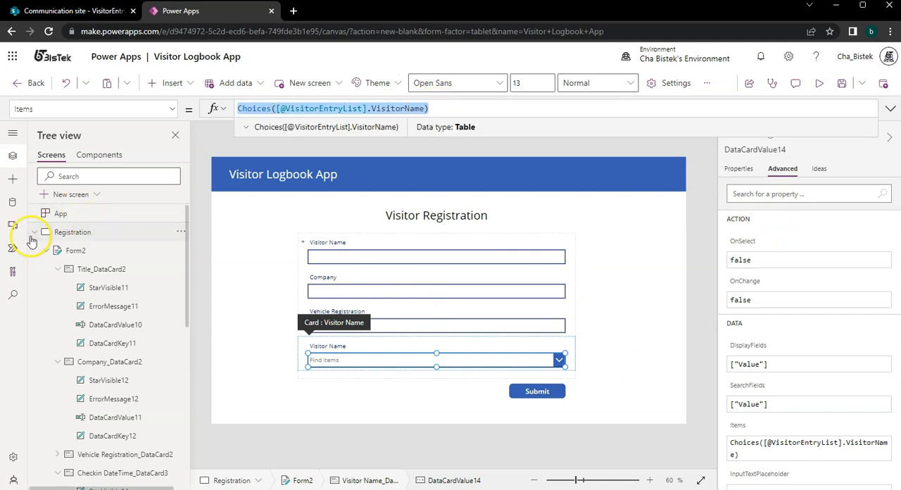
click(35, 232)
click(69, 250)
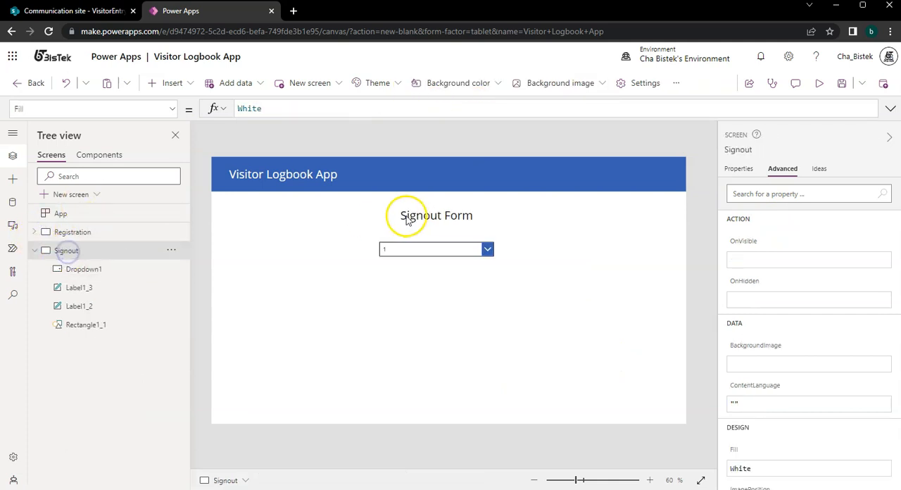
click(437, 248)
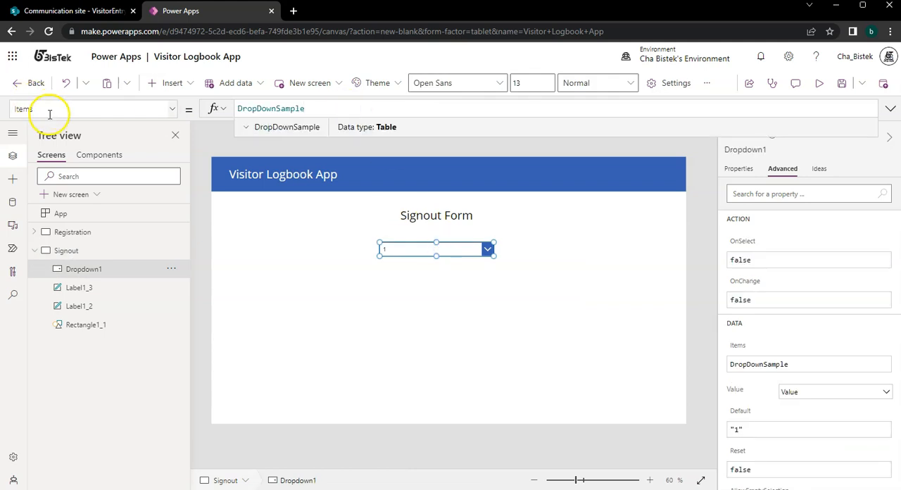
key(ctrl+a)
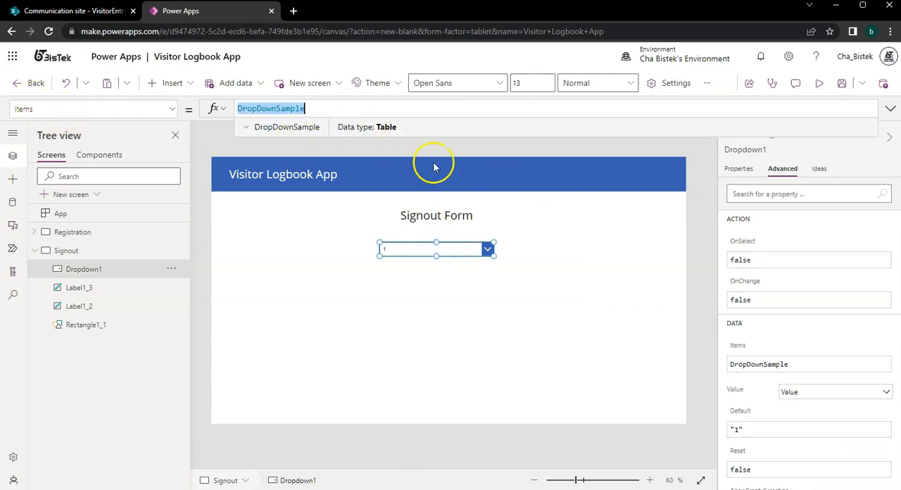
key(ctrl+v)
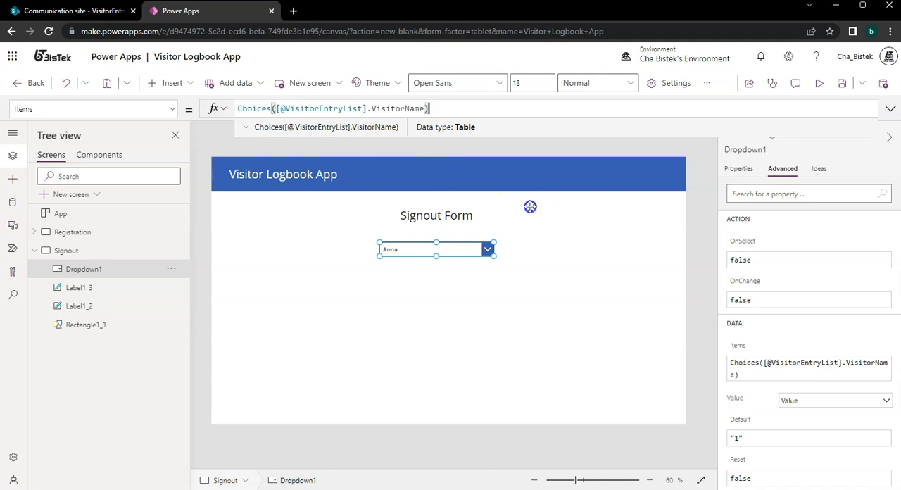
click(530, 210)
click(473, 253)
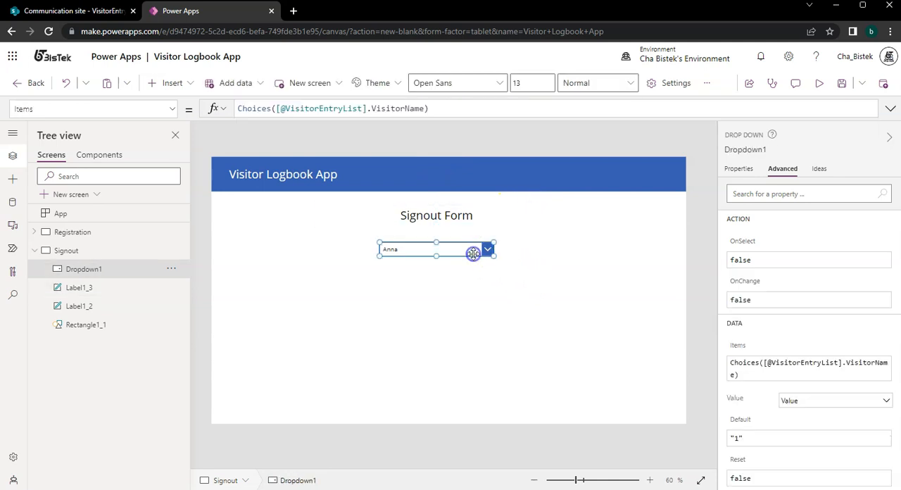
click(172, 109)
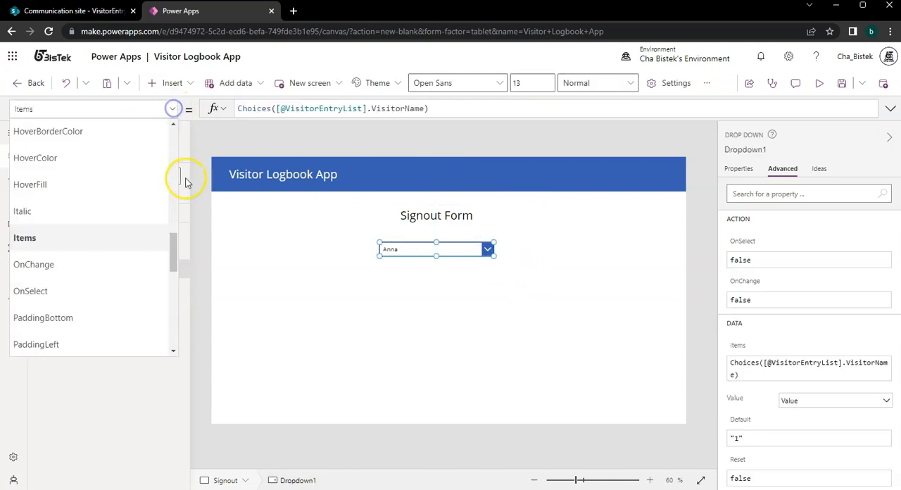
drag(177, 251, 173, 181)
click(126, 271)
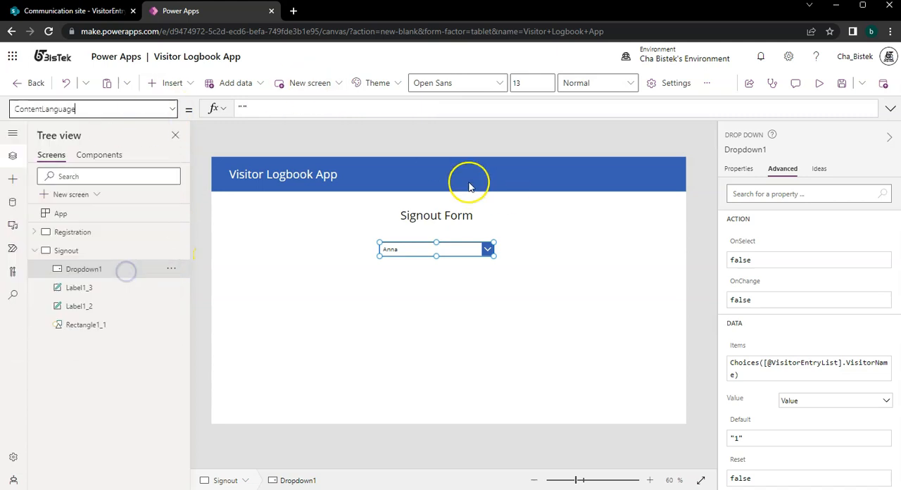
click(297, 110)
key(ctrl+v)
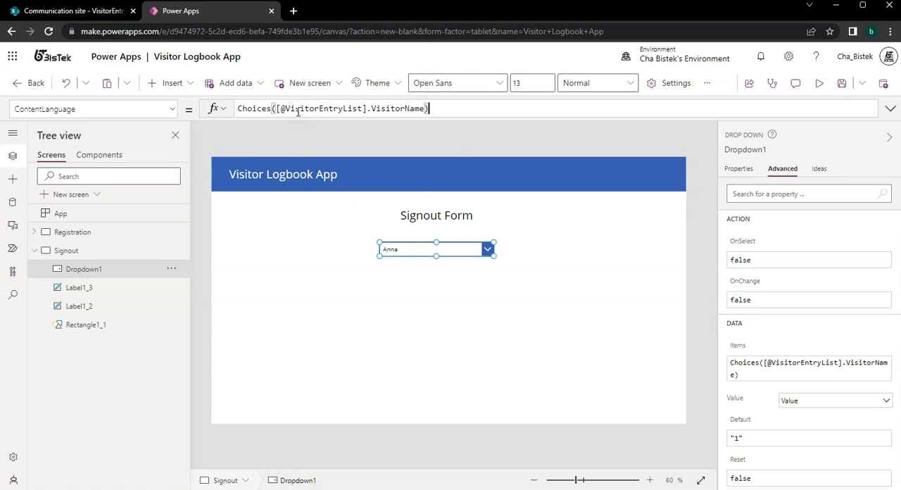
triple_click(446, 105)
key(BackSpace)
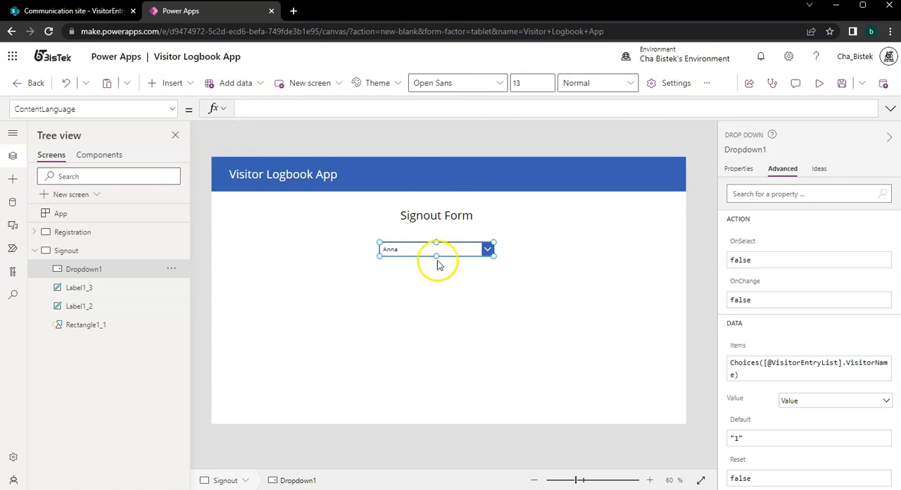
click(172, 109)
scroll(118, 276, down, 6)
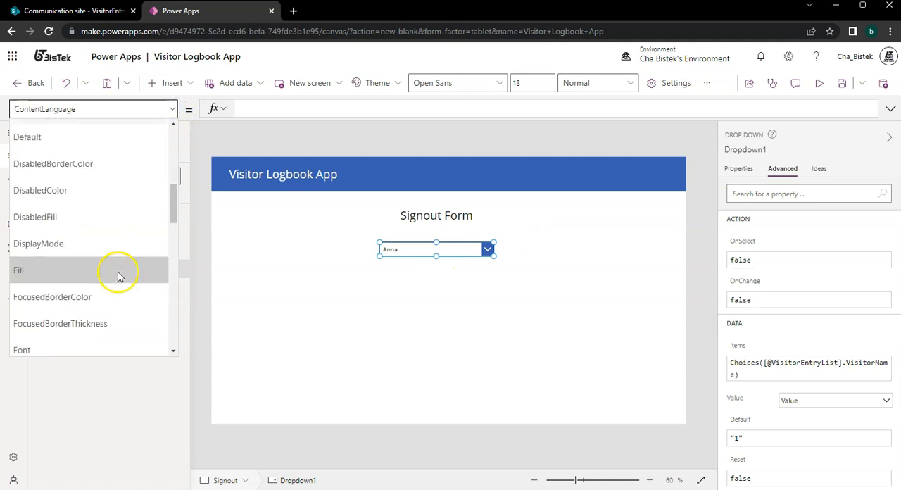
click(115, 281)
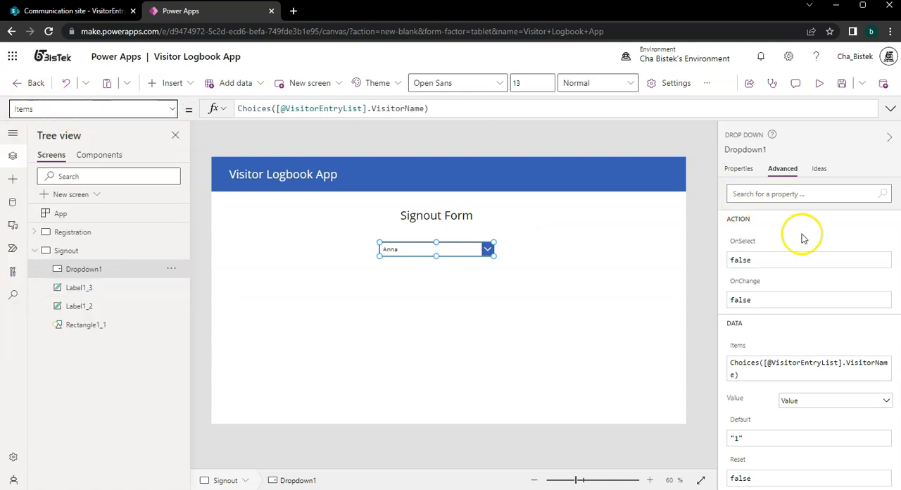
Look through the Signout drop-down's advanced properties, including its Items formula, Value field and Default.
scroll(817, 296, down, 2)
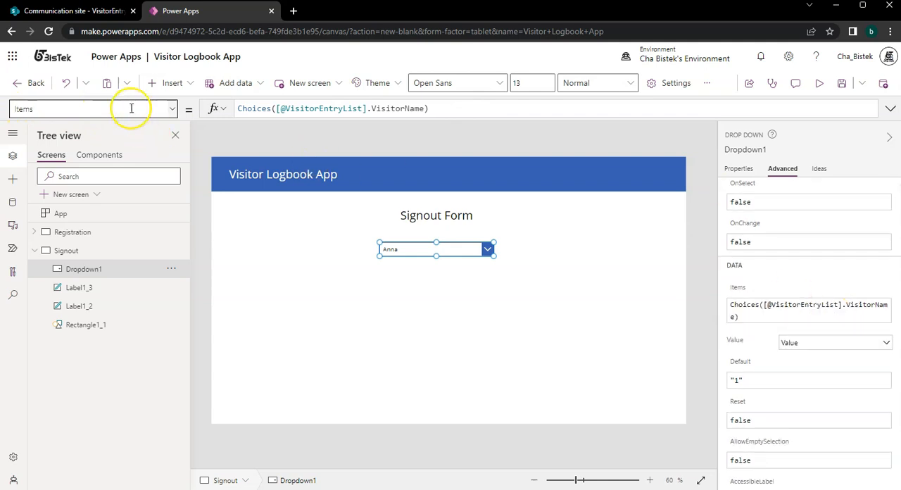
click(172, 109)
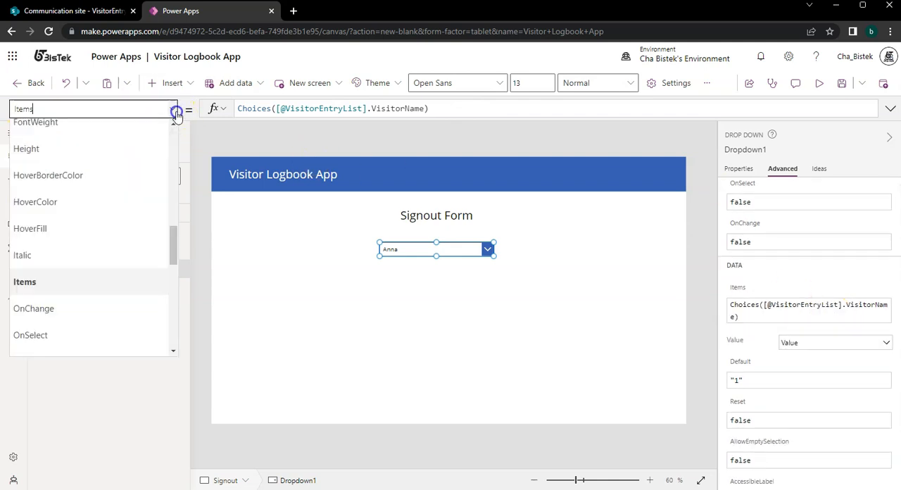
click(799, 241)
scroll(804, 223, down, 3)
scroll(804, 223, down, 10)
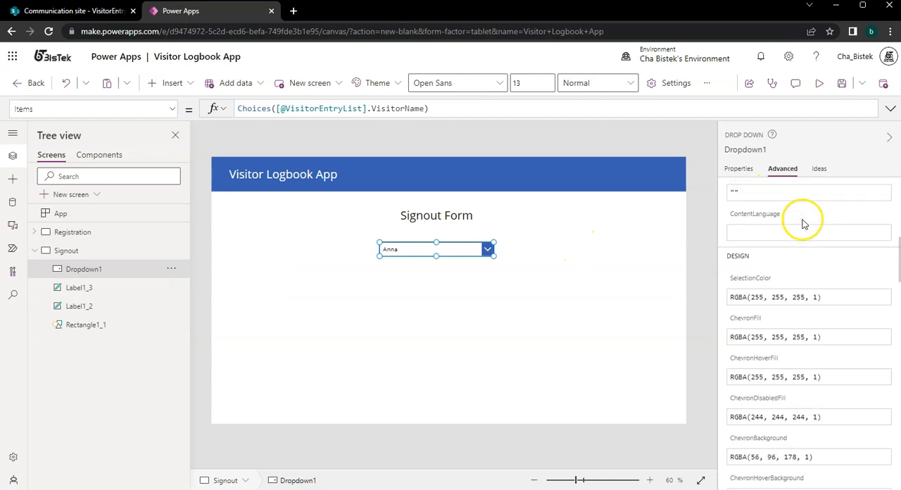
scroll(803, 223, down, 4)
scroll(804, 223, up, 10)
scroll(805, 223, up, 3)
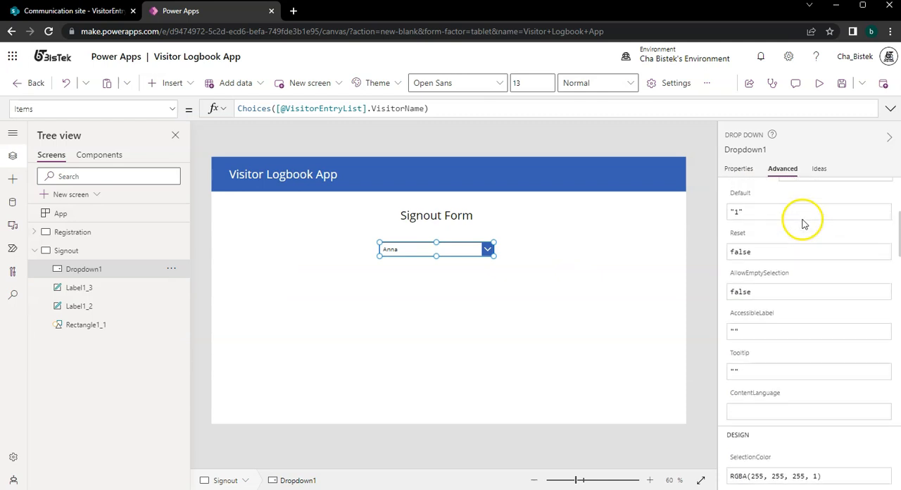
click(736, 185)
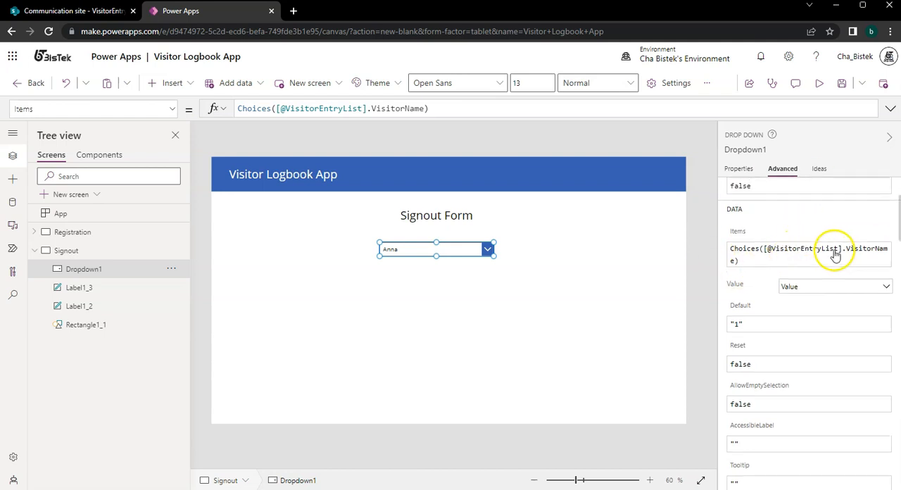
scroll(836, 254, up, 2)
click(762, 372)
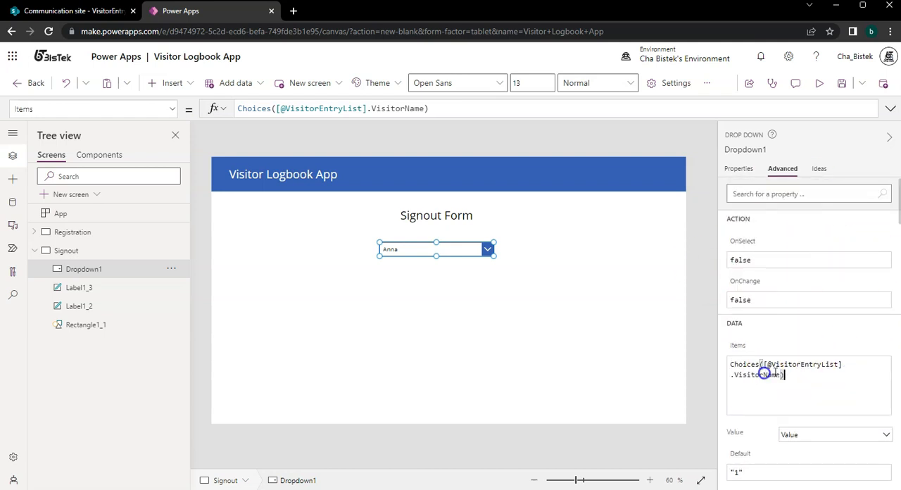
click(540, 254)
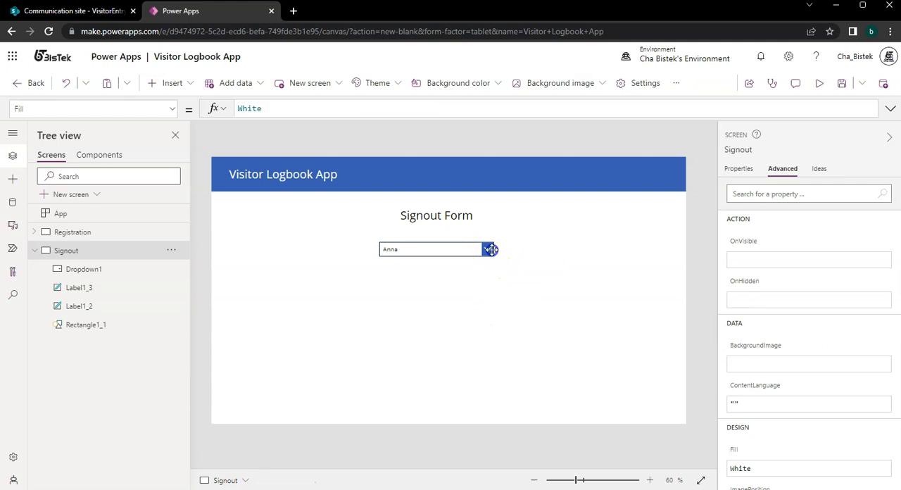
Try Id as the Signout drop-down's Value field, switch it back to Value, and check the listed choices.
click(486, 250)
click(857, 404)
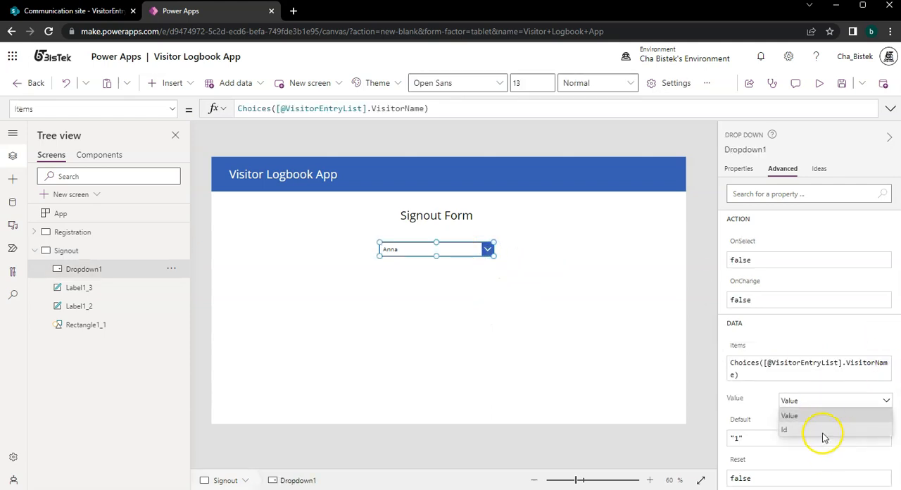
click(821, 429)
click(487, 250)
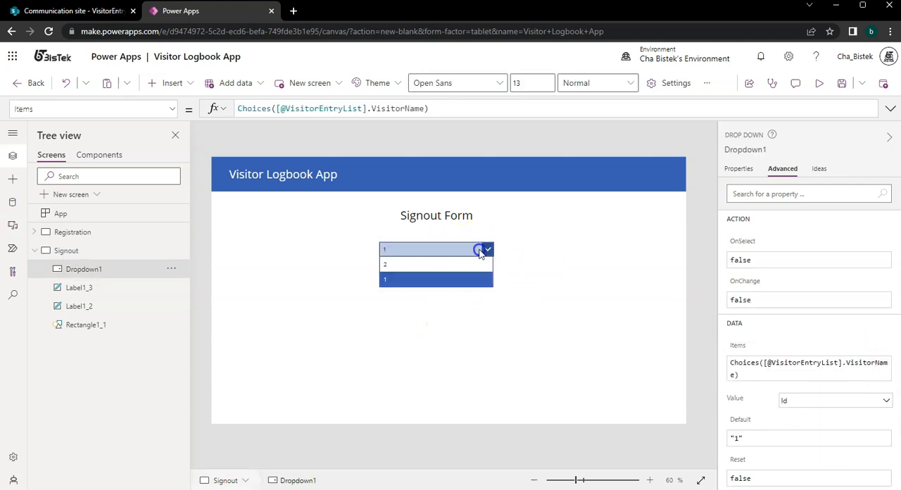
click(815, 398)
click(817, 416)
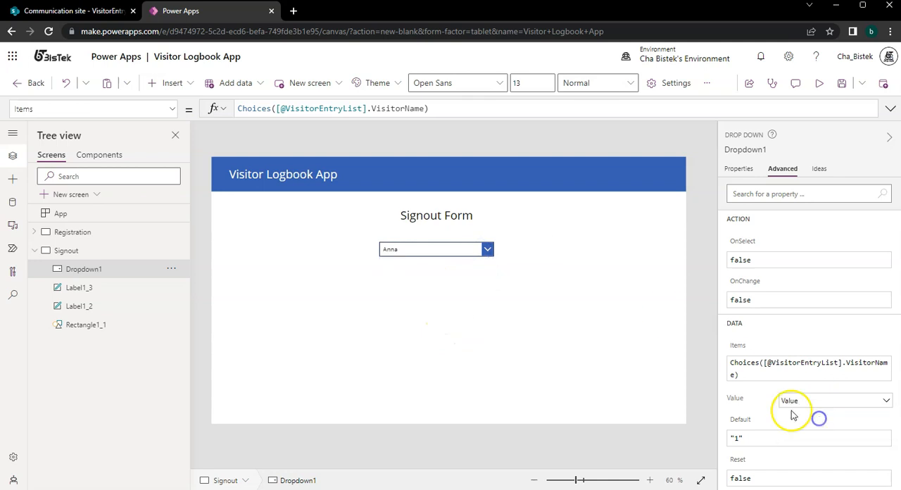
click(486, 249)
click(494, 373)
click(289, 285)
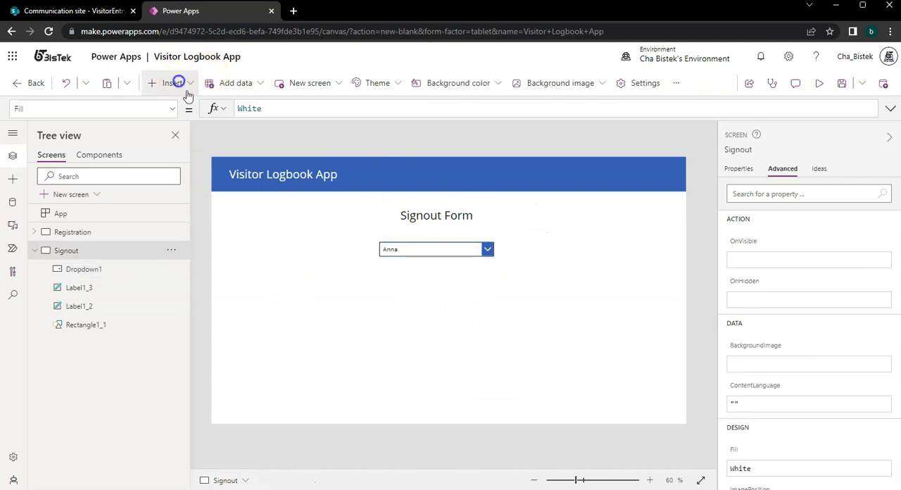
Insert a button on the Signout screen and place it below the drop-down at about X 663, Y 390.
click(184, 84)
text(button)
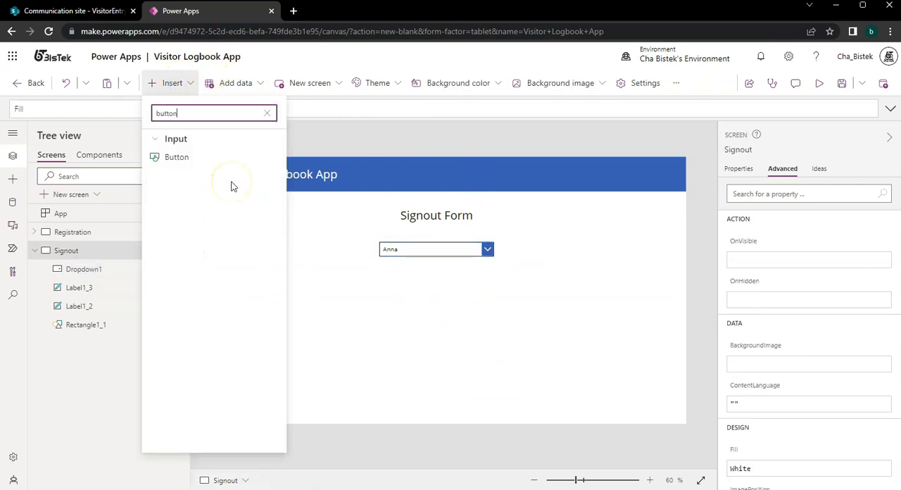
click(189, 176)
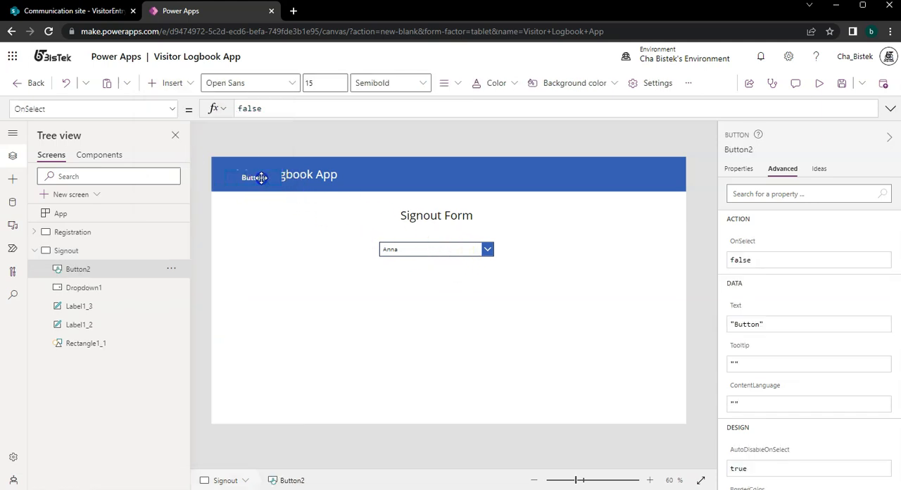
drag(261, 176, 478, 301)
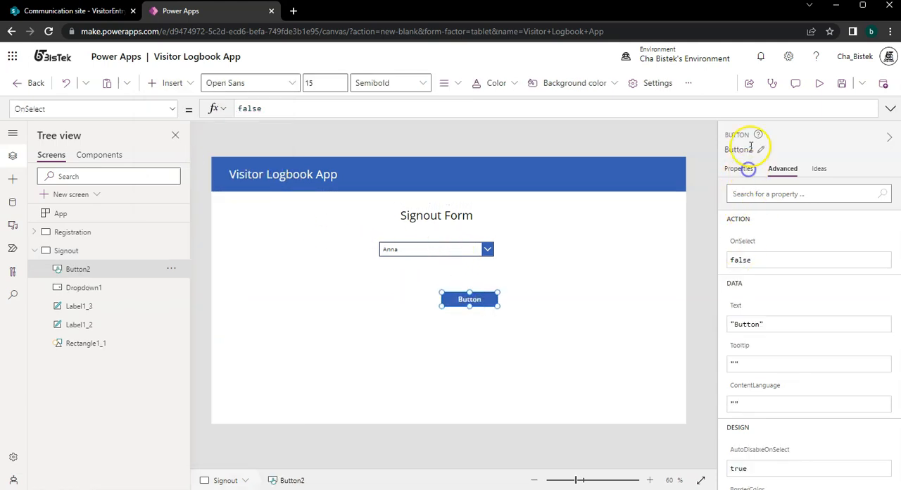
Try to rename the new button control as Signout.
click(747, 148)
text(Signout)
key(Return)
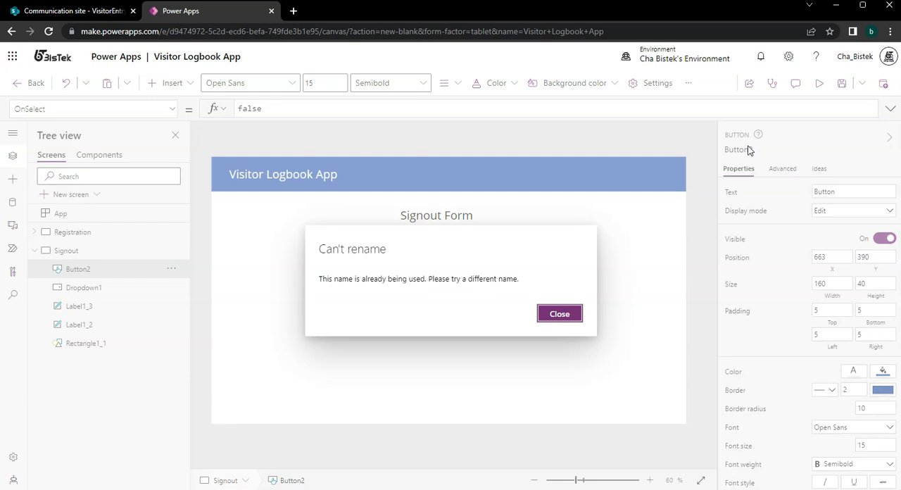
click(560, 314)
Set the new button's text to Signout and shift the button slightly sideways to about X 684, Y 390.
click(829, 194)
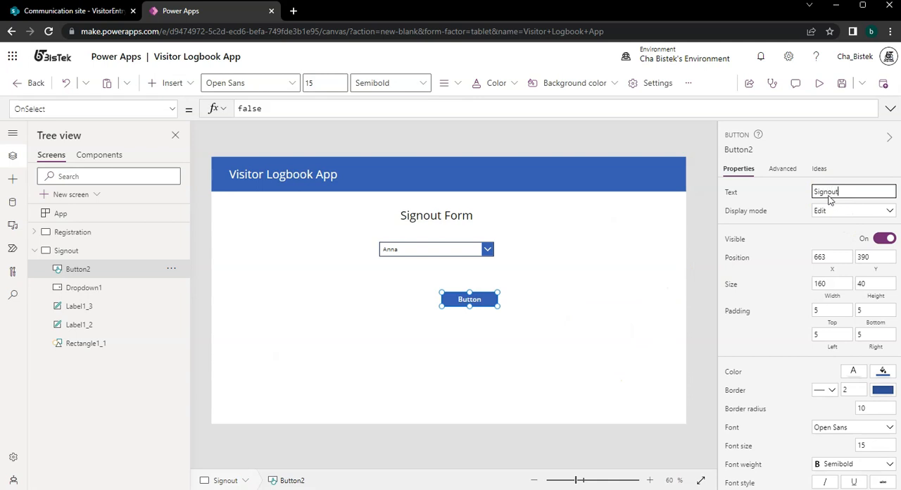
mouse_move(477, 298)
mouse_down()
mouse_move(491, 289)
mouse_move(493, 296)
mouse_up()
Check the visitor choices in the Signout screen's drop-down and nudge the control up slightly.
alt+click(486, 252)
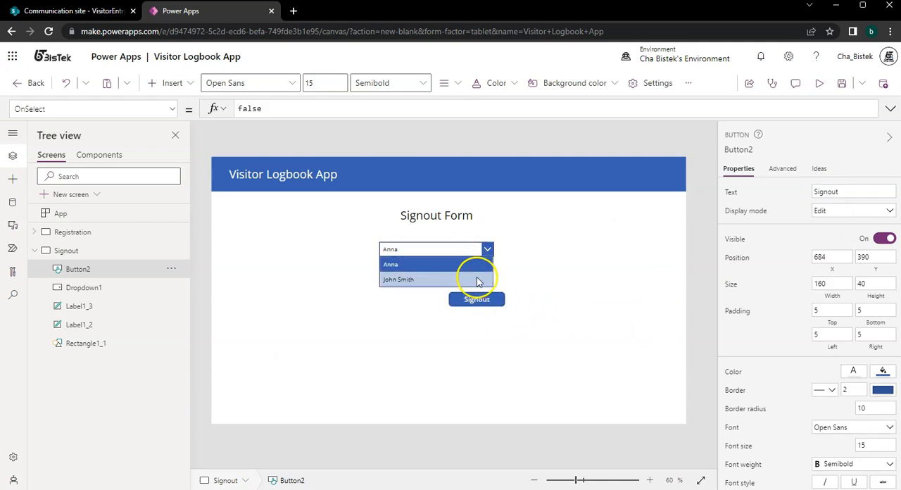
alt+click(484, 264)
click(484, 248)
drag(483, 249, 485, 245)
Replace the Signout button's OnSelect formula with the start of a Patch call whose data source is VisitorEntryList.
click(477, 299)
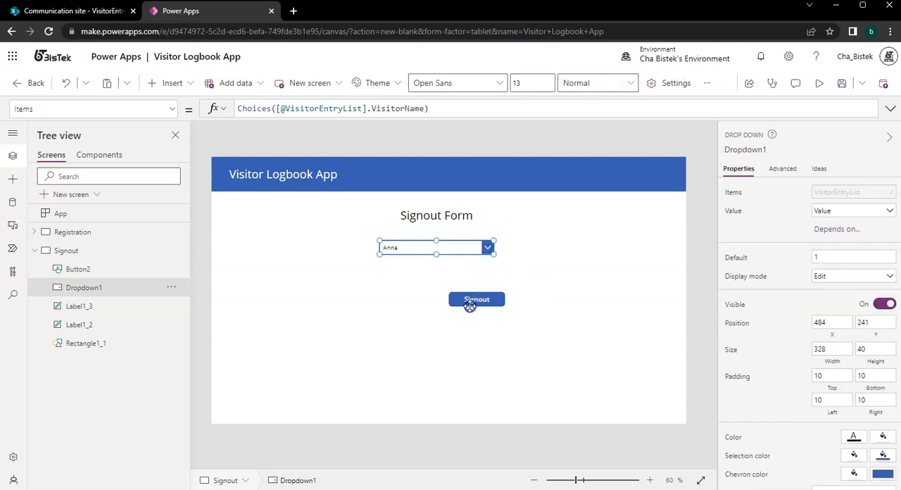
click(405, 116)
key(ctrl+a)
text(Pat)
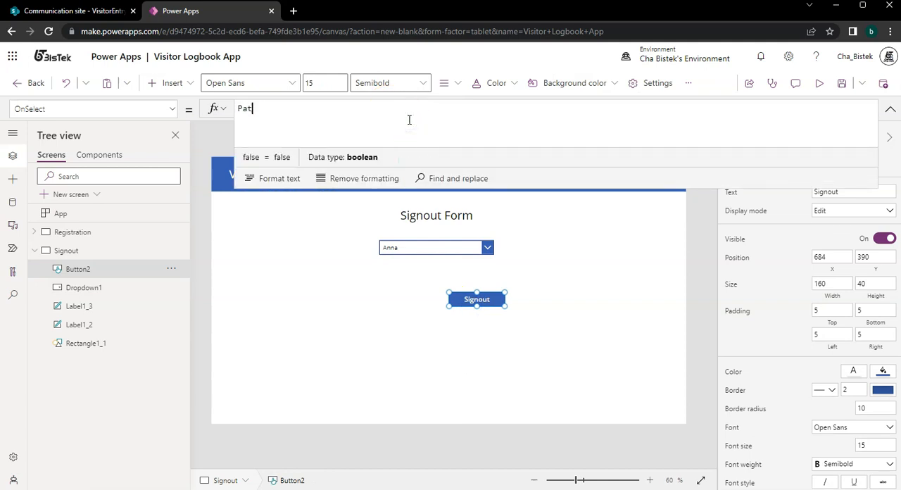
text(ch()
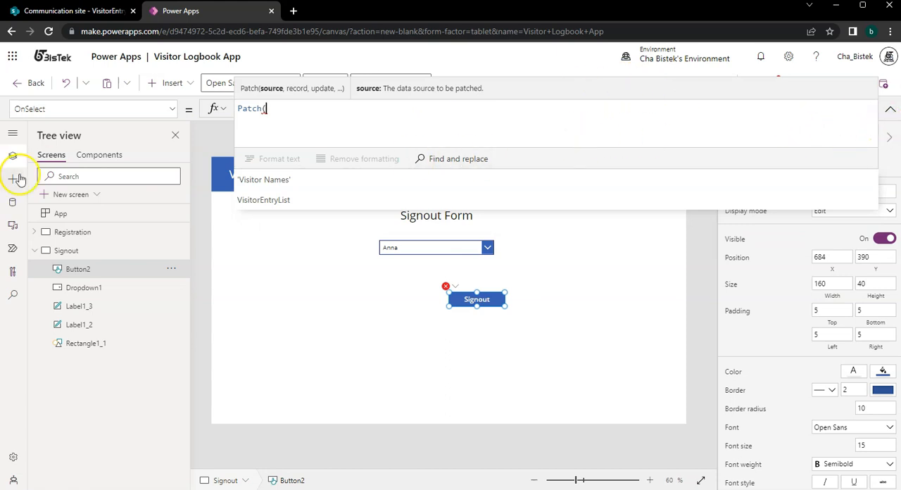
text(Vis)
key(Down)
key(Tab)
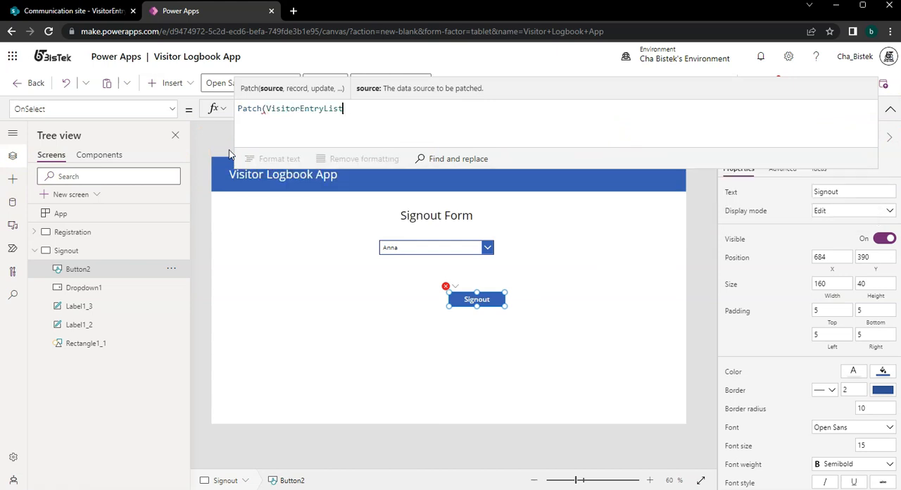
text(,)
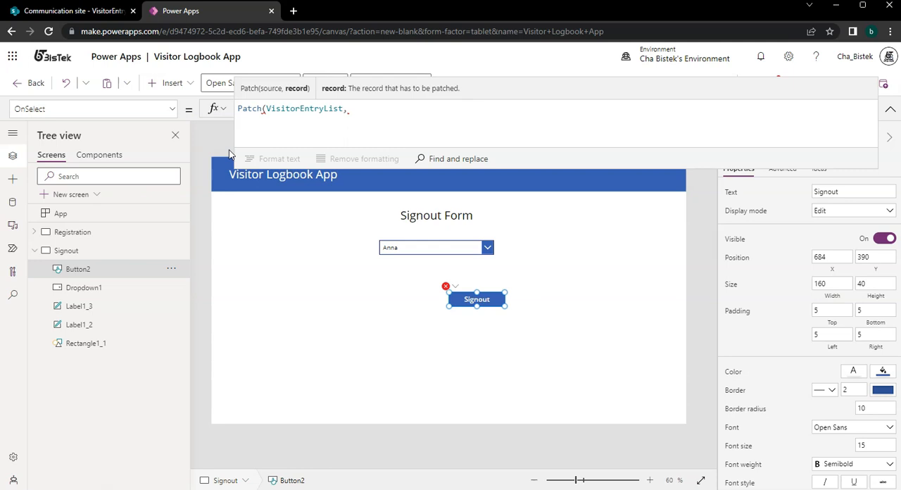
Add a LookUp as the Patch record argument, with VisitorEntryList as its source.
text(Look)
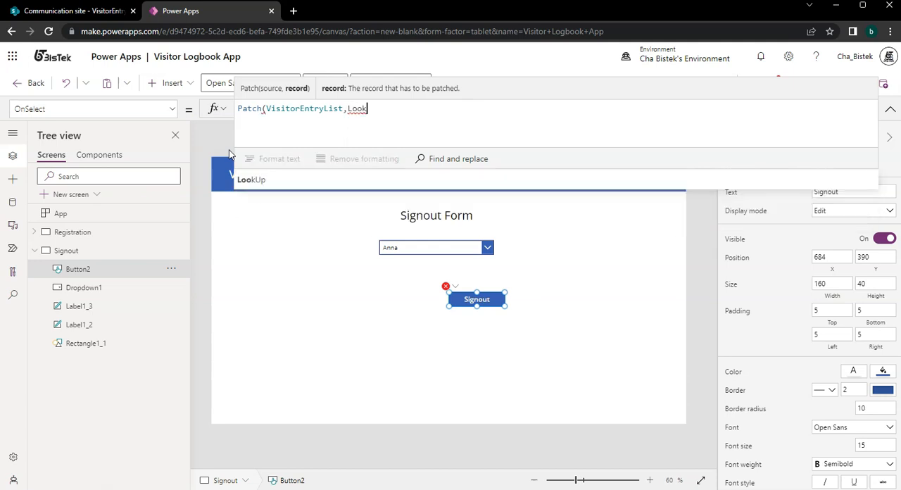
text(Up()
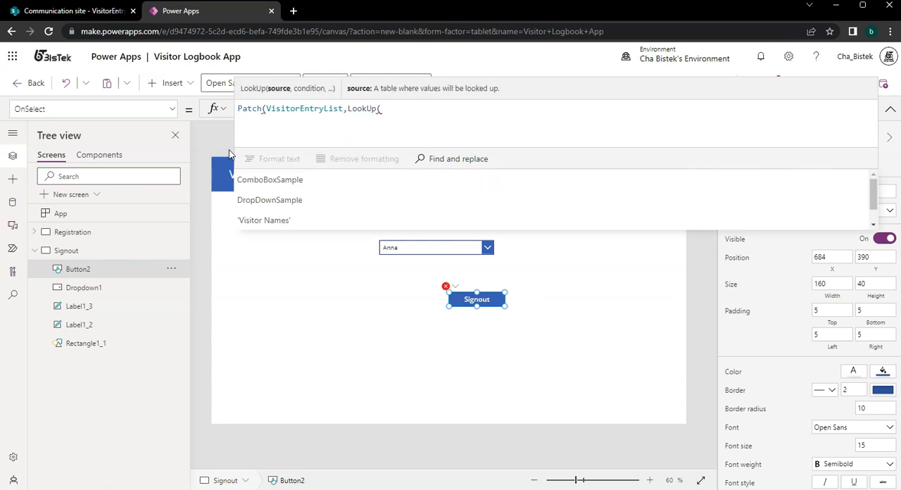
key(Down)
key(Down)
key(Down)
key(Down)
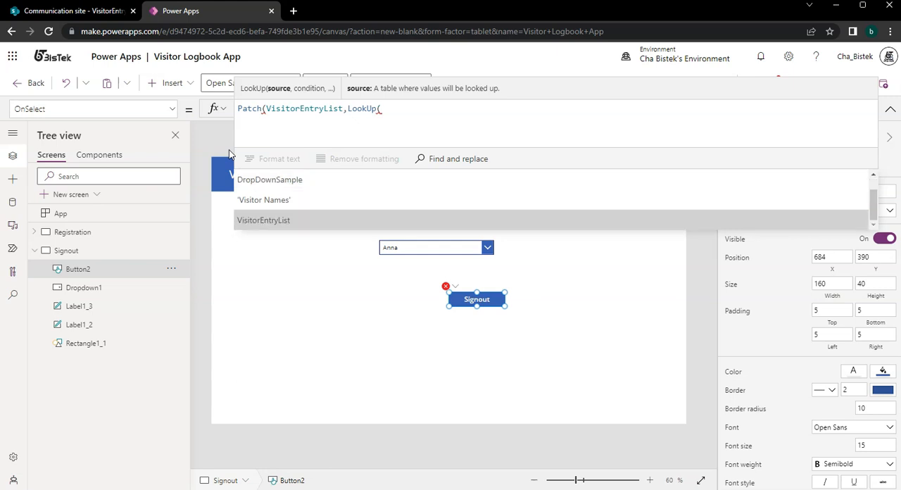
key(Tab)
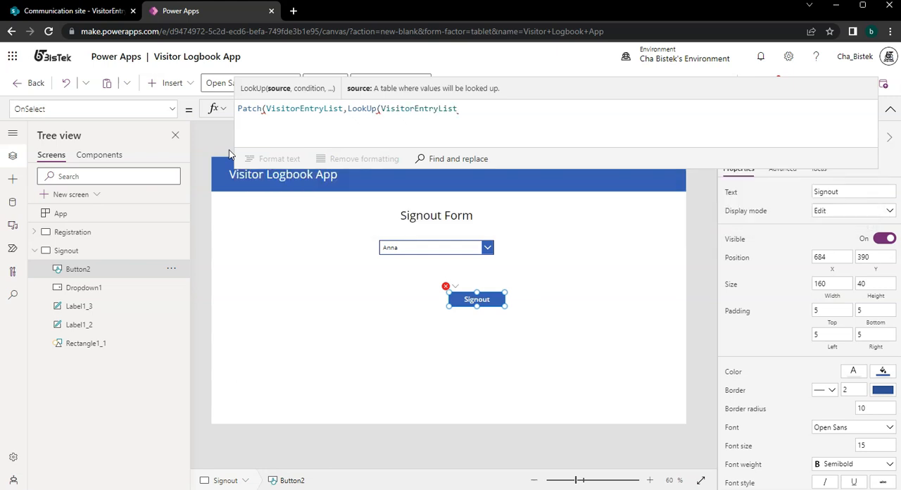
text(,Visi)
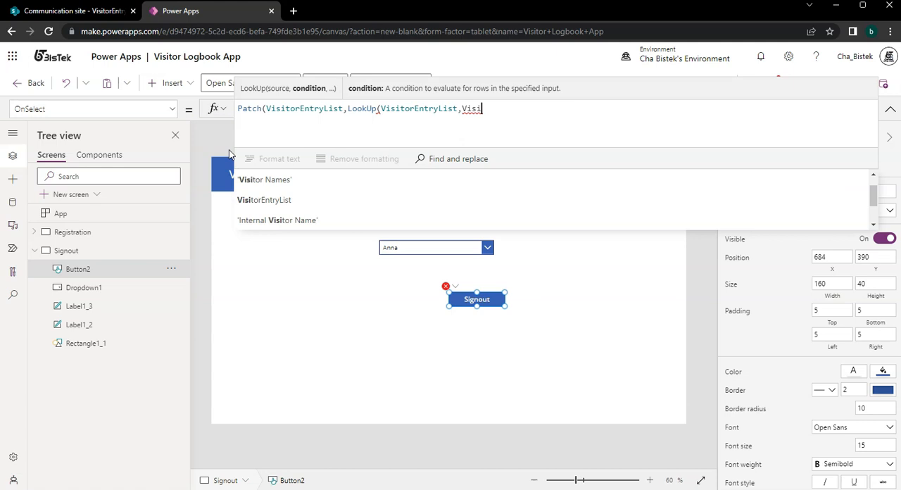
Enter the 'Visitor Name' column as the start of the LookUp condition.
key(Down)
key(Down)
key(Down)
key(Down)
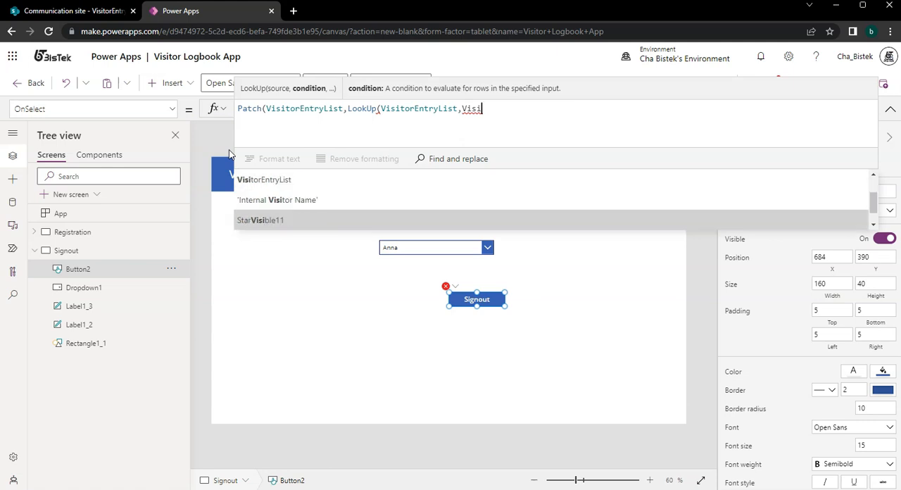
key(Down)
key(Down)
key(Down)
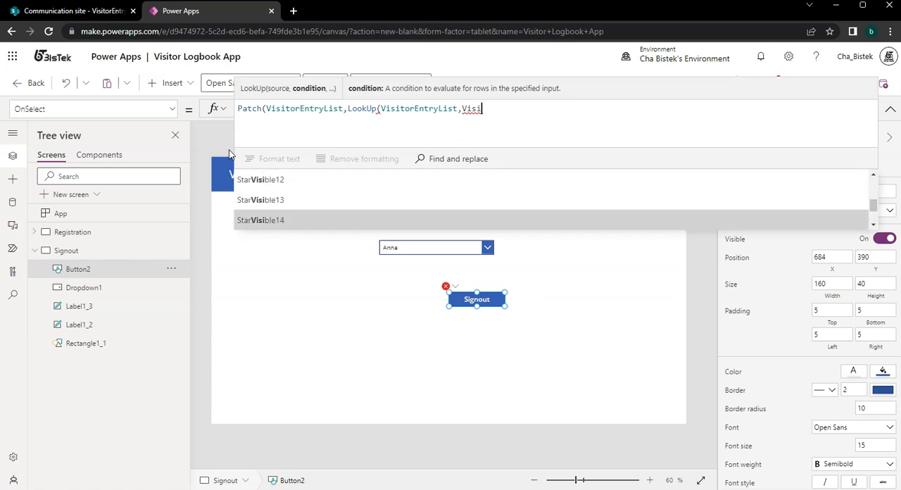
key(Tab)
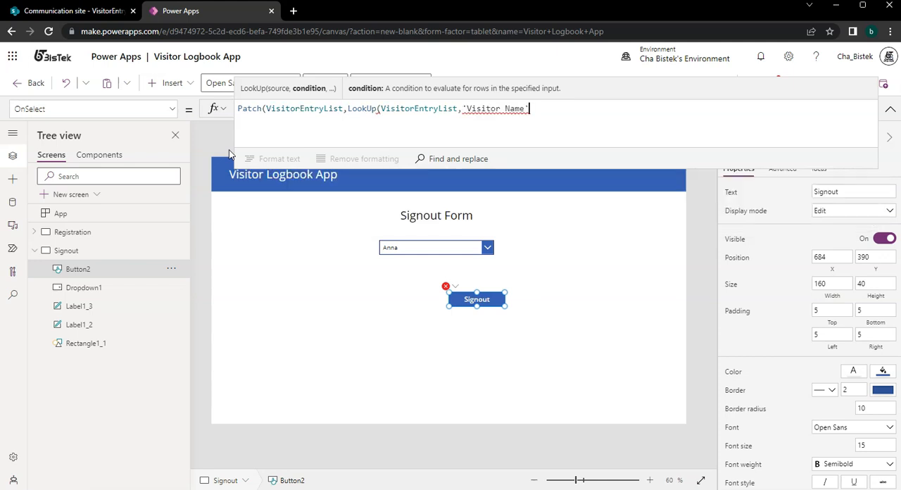
Check the VisitorEntryList columns in SharePoint and replace 'Visitor Name' in the LookUp condition with Title=.
click(60, 12)
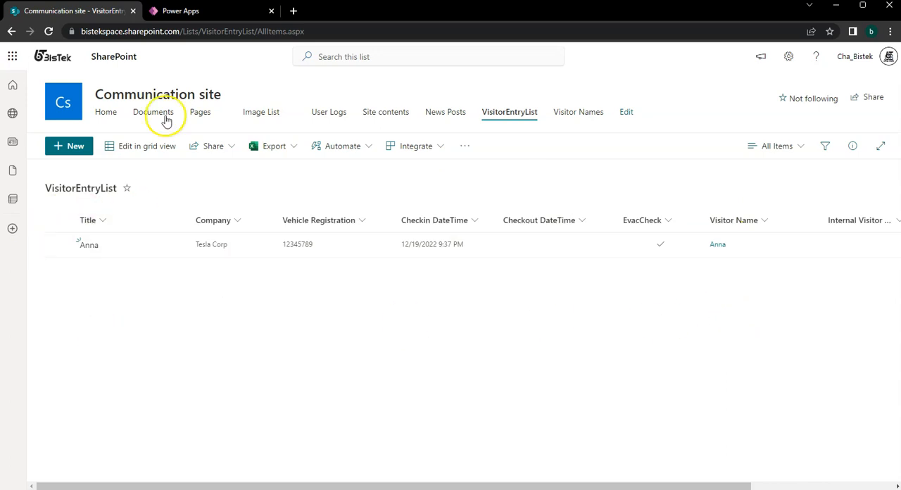
click(199, 11)
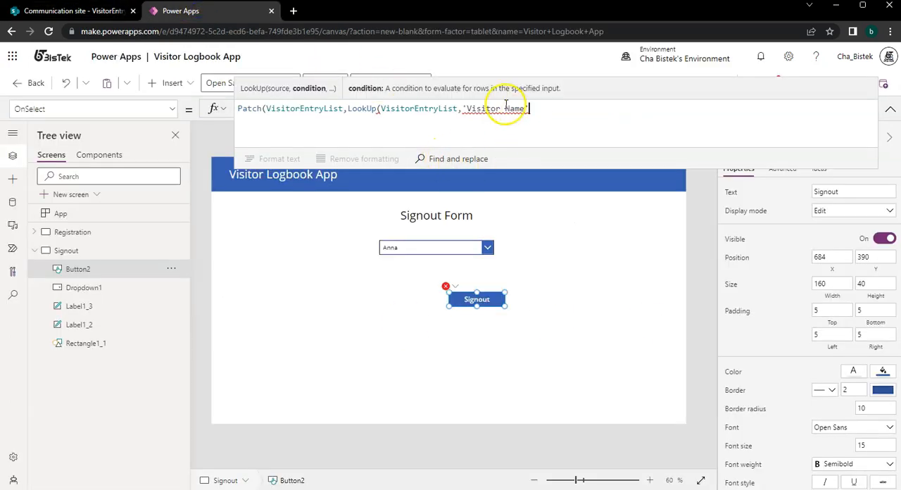
click(56, 10)
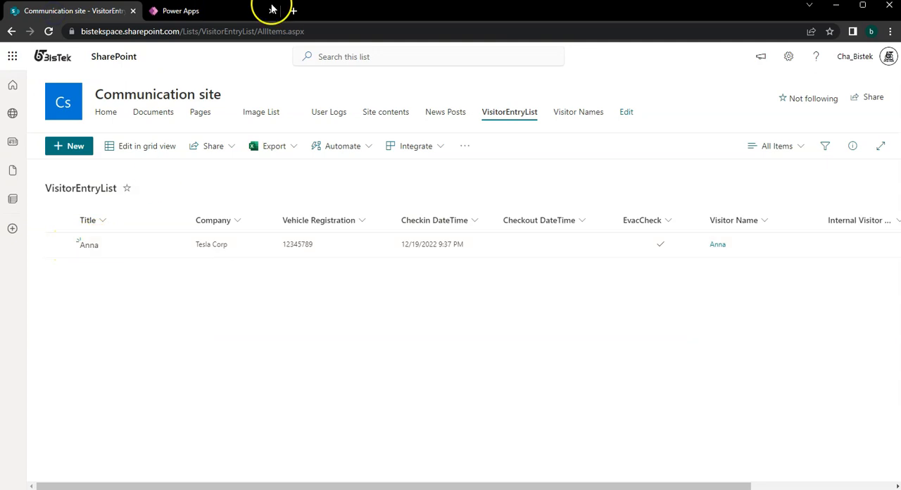
click(232, 10)
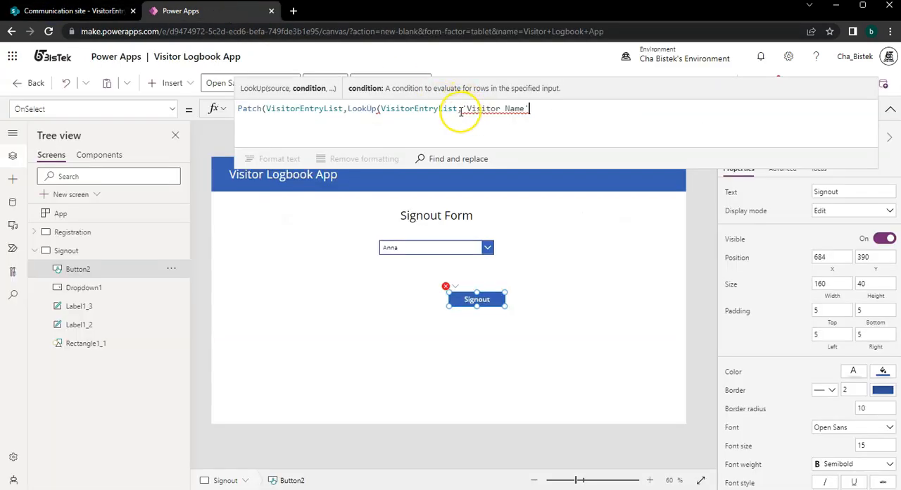
drag(461, 111, 535, 108)
text(Title)
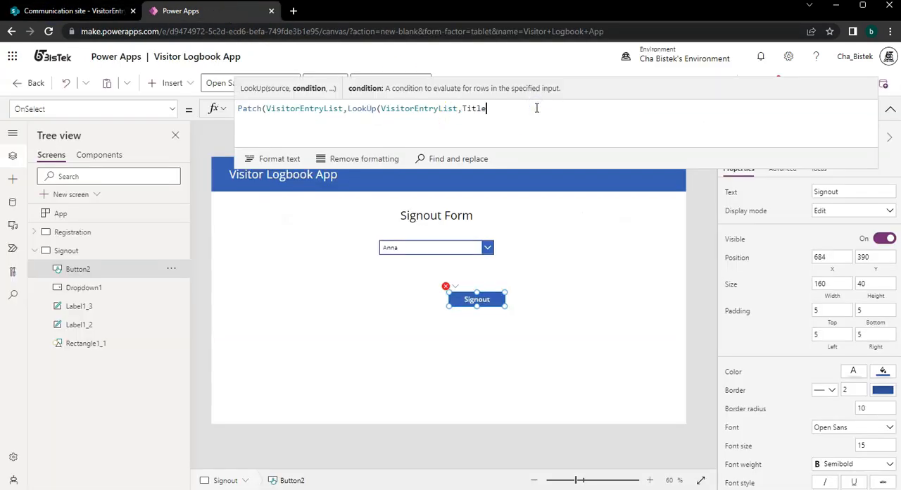
text(=)
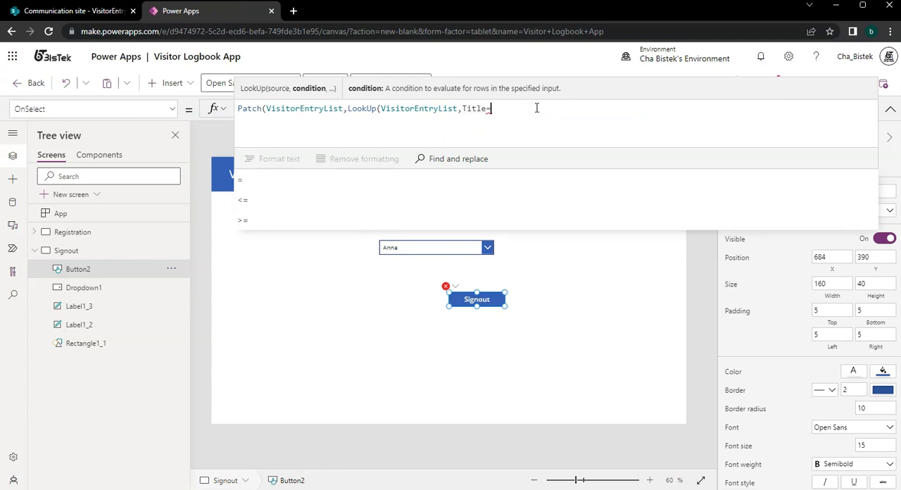
Check the visitor drop-down's control name and complete the LookUp condition as Title=Dropdown1.Selected.Value.
click(890, 108)
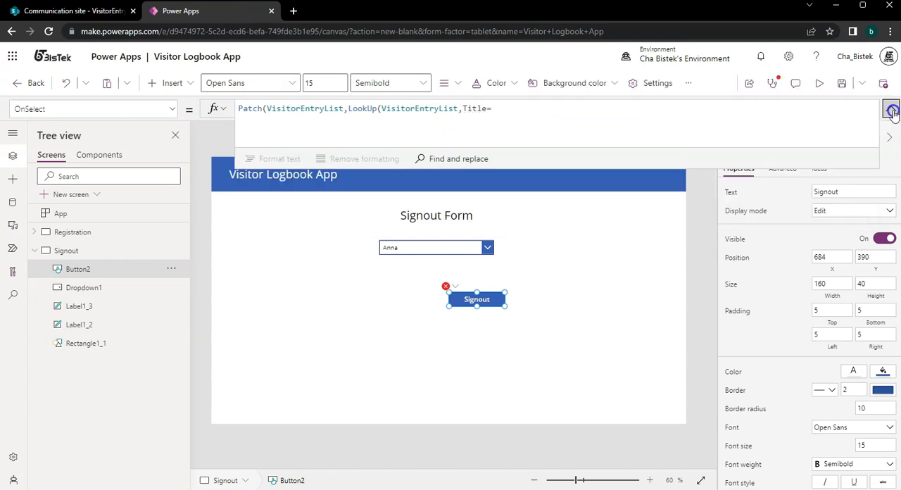
click(437, 246)
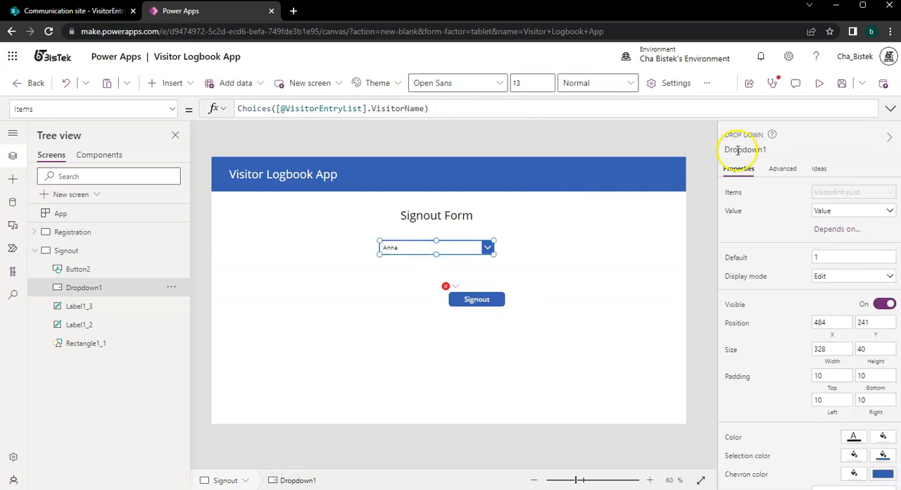
click(471, 302)
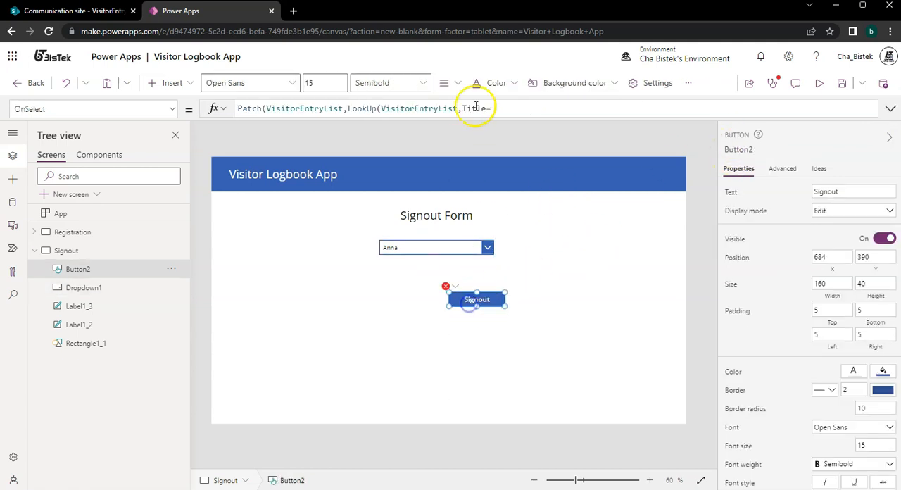
click(495, 108)
text(Drop)
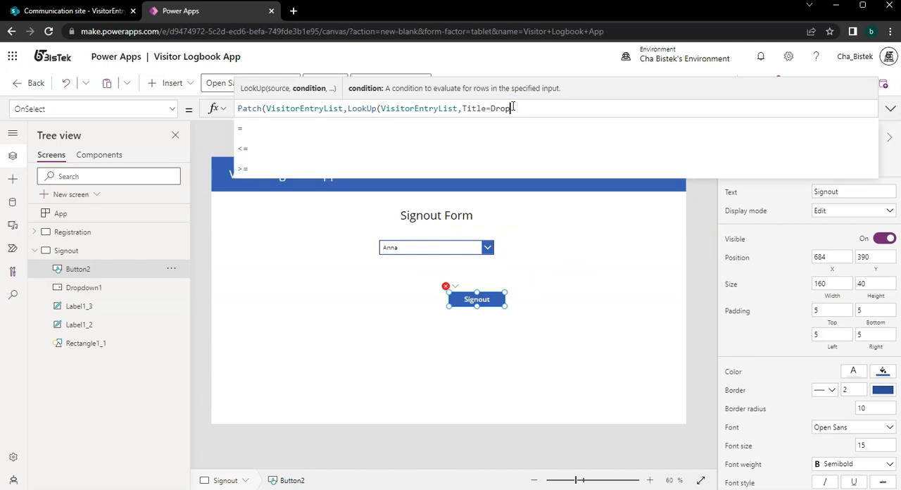
text(down.Sel)
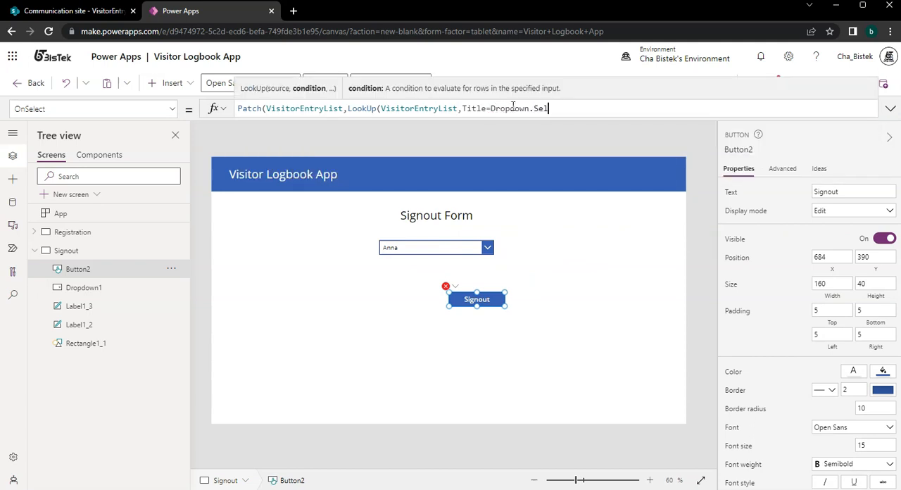
text(ecte)
key(BackSpace)
key(BackSpace)
key(BackSpace)
key(BackSpace)
key(BackSpace)
key(BackSpace)
key(BackSpace)
key(BackSpace)
text(1.S)
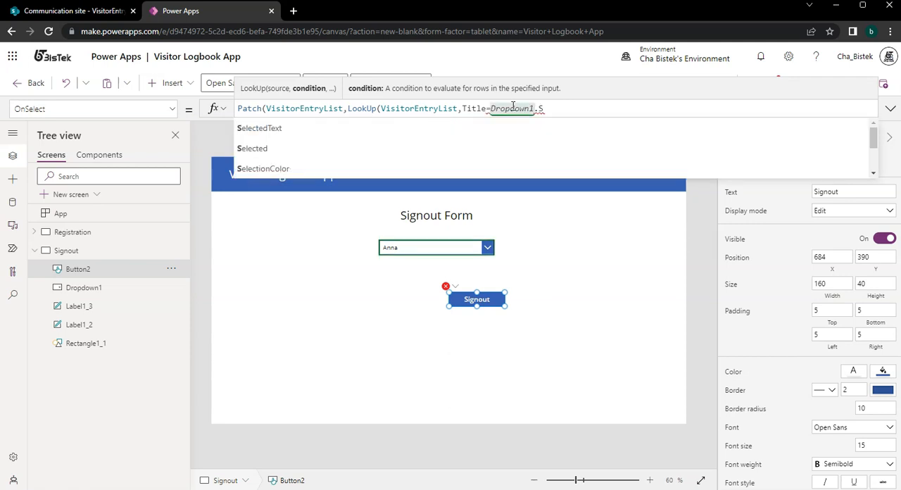
text(elected.Value)
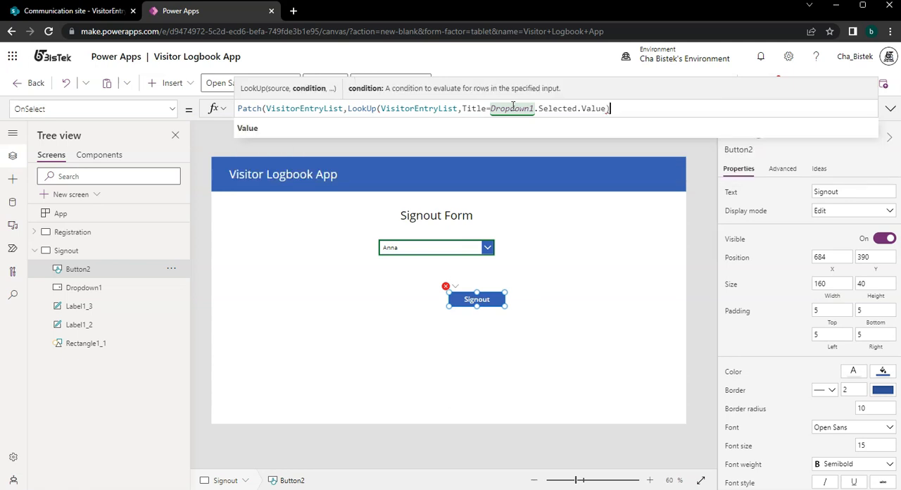
key(BackSpace)
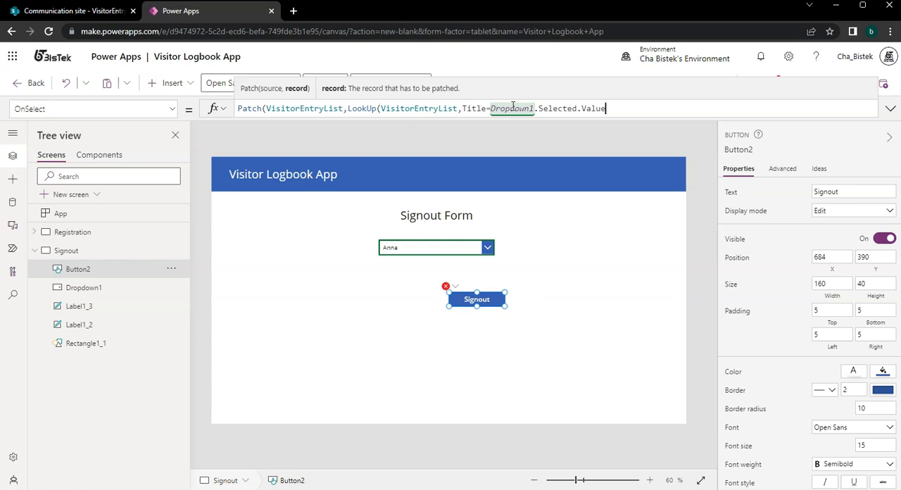
Add IsBlank('Checkout DateTime') as the next argument of the LookUp.
text(,IsBlan*)
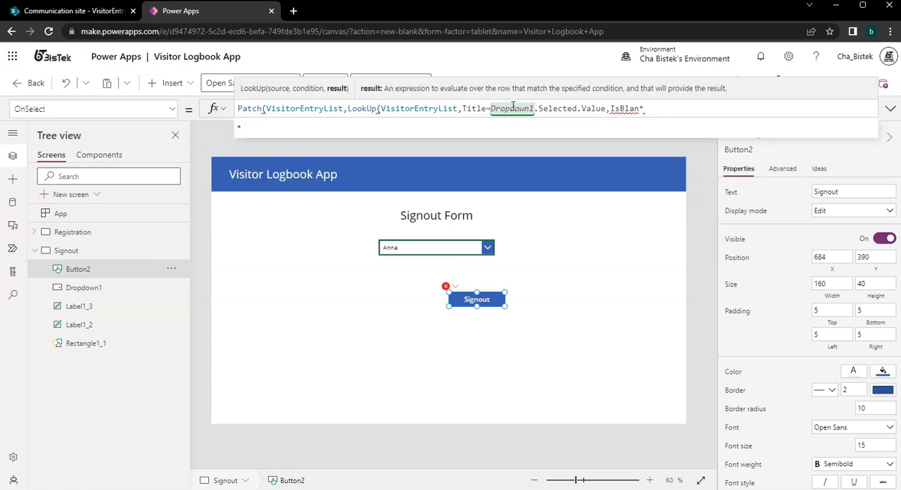
key(BackSpace)
text(k)
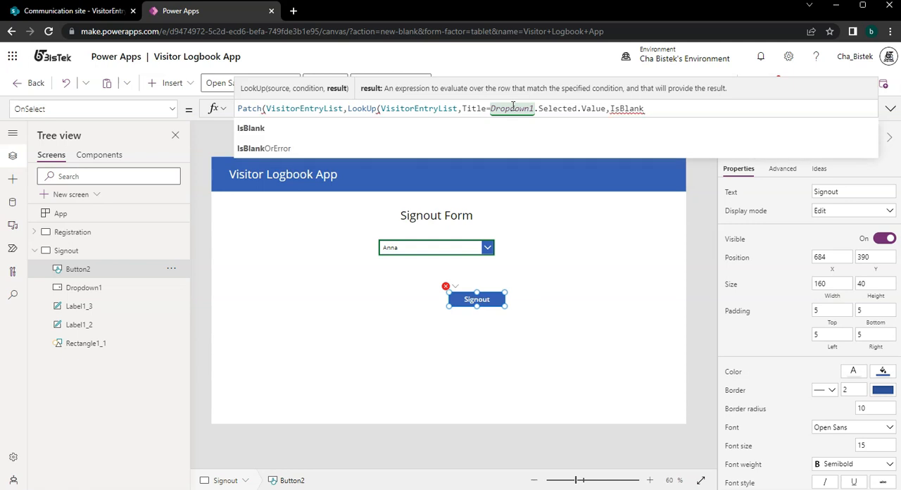
text((Check)
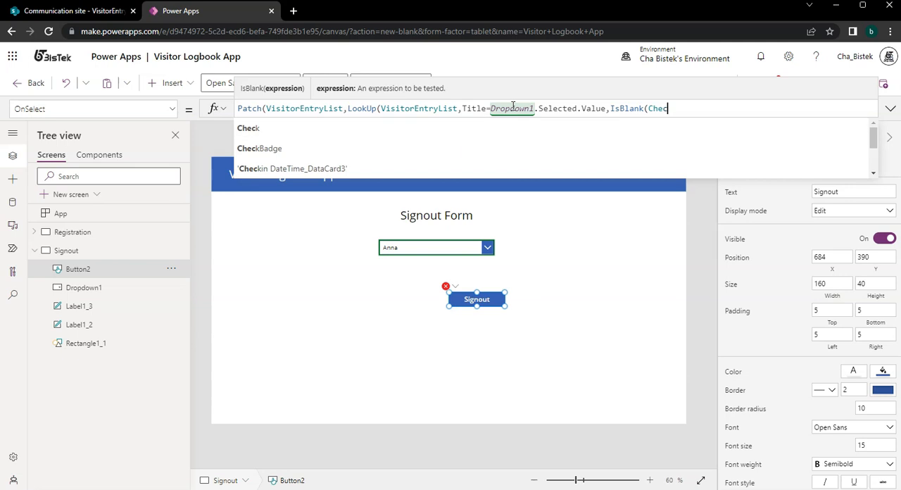
key(BackSpace)
key(Up)
key(Return)
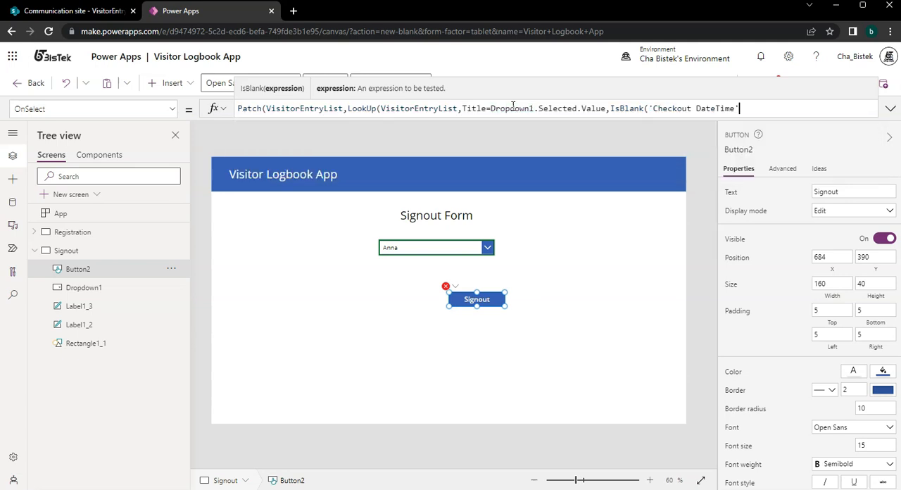
text())
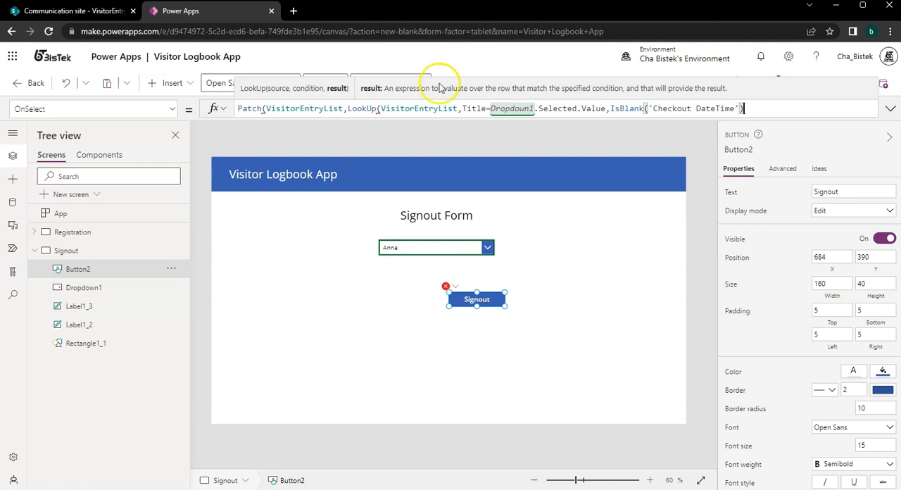
Put the LookUp expression on its own line in the Patch formula and close its parenthesis.
click(351, 109)
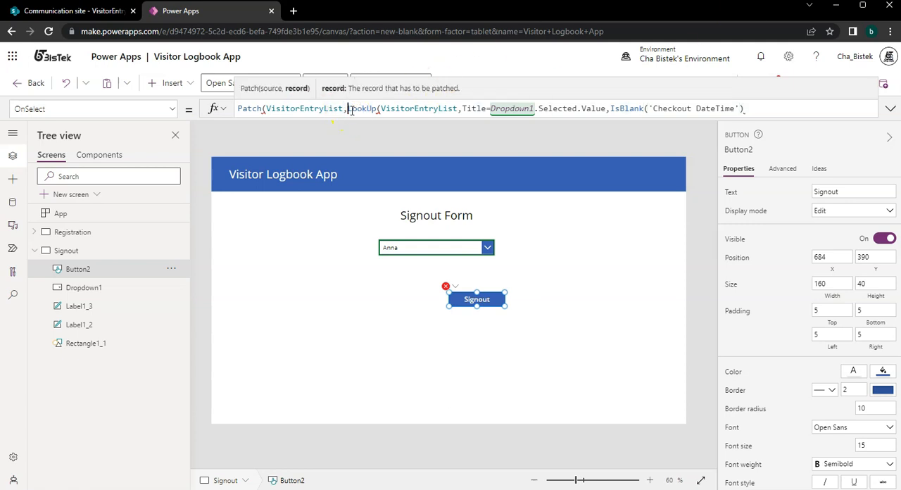
key(shift+Return)
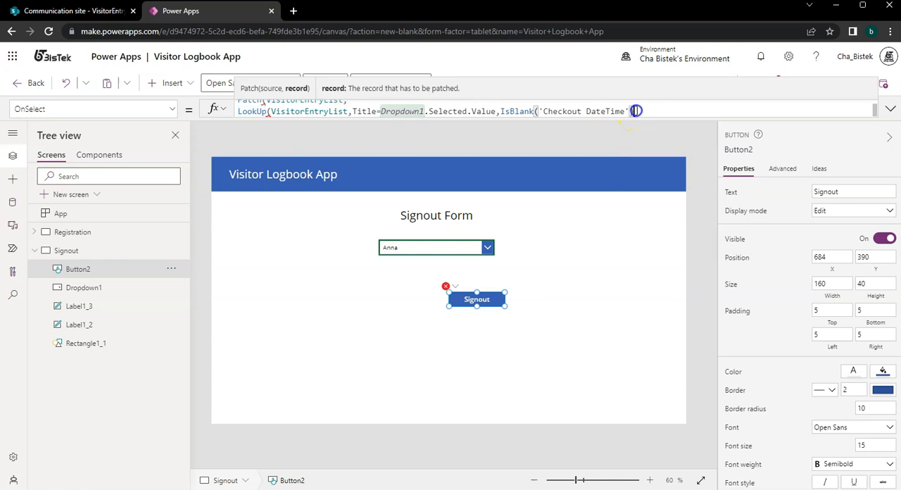
click(635, 110)
text(),)
Add {'Checkout DateTime': Now()} as the update record on a new line of the Patch formula and close its parenthesis below.
key(shift+Return)
text({che)
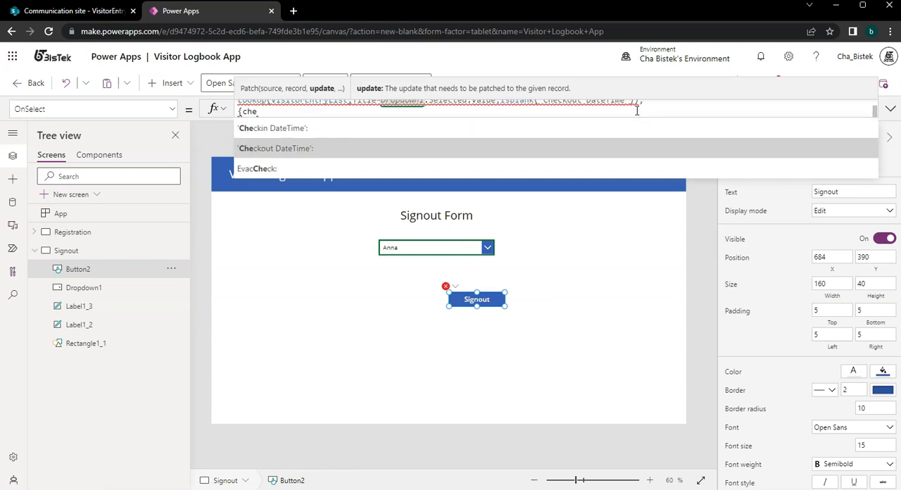
click(597, 143)
text(Now())
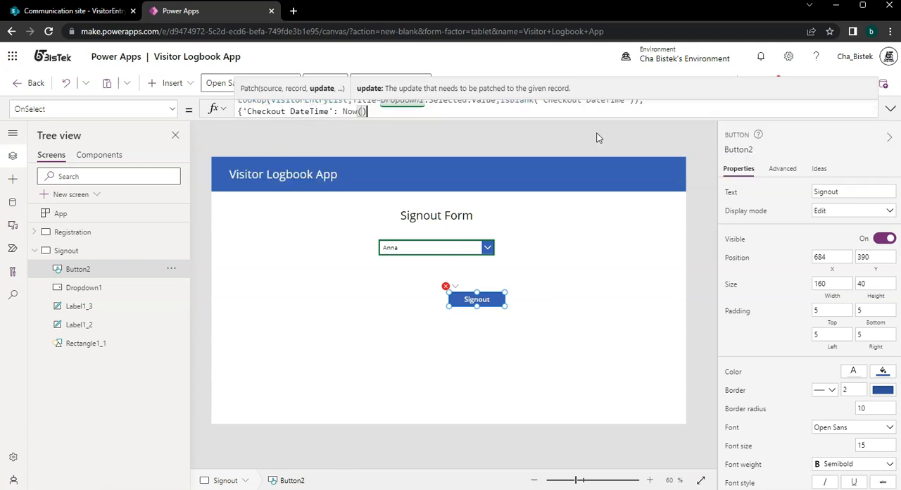
text(})
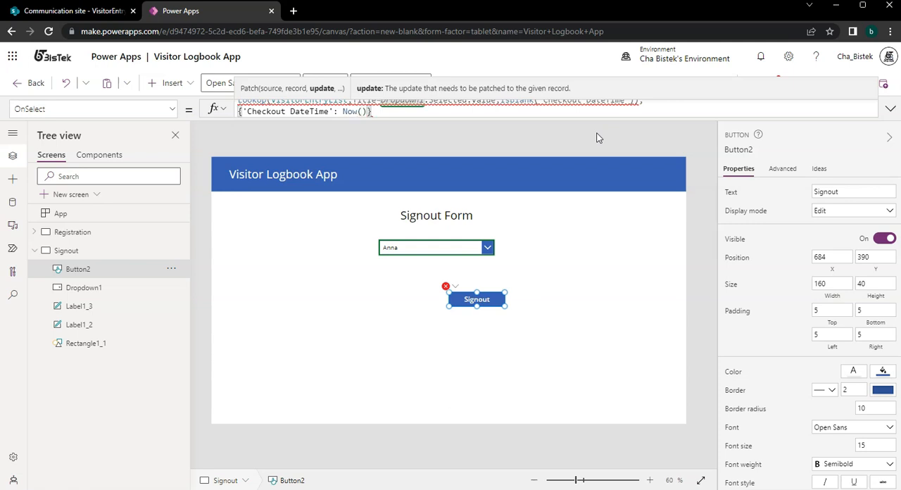
drag(571, 119, 573, 207)
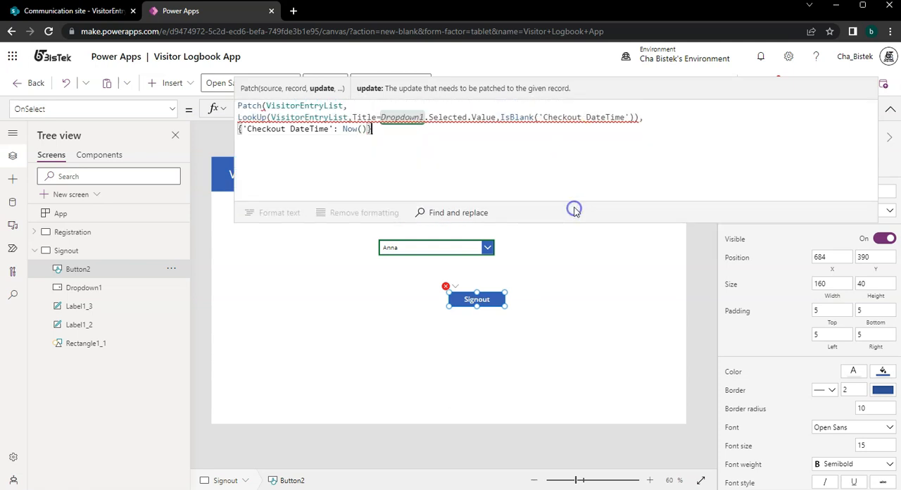
text())
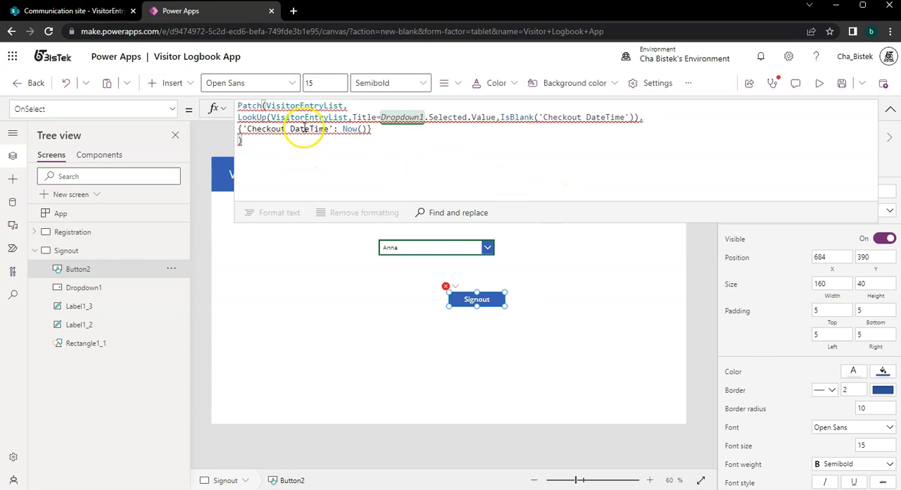
Review the LookUp line's arguments in the Patch formula and replace the LookUp function with Filter.
mouse_move(304, 128)
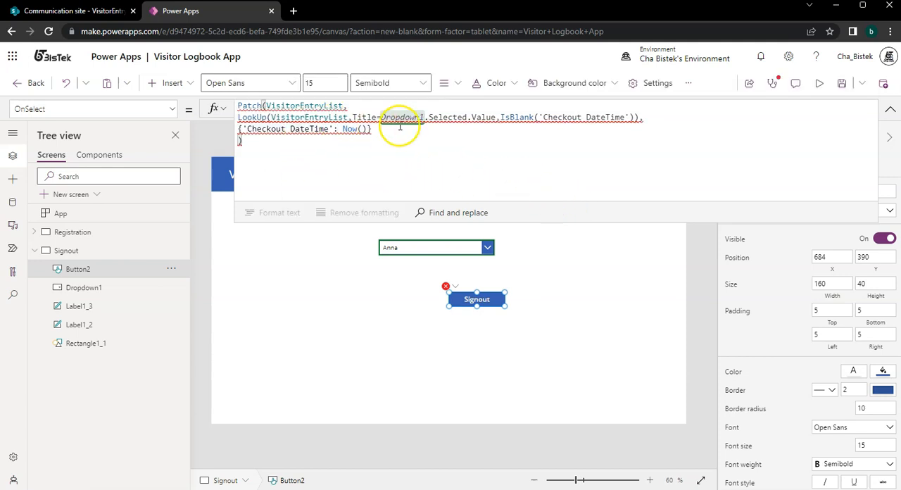
mouse_move(414, 115)
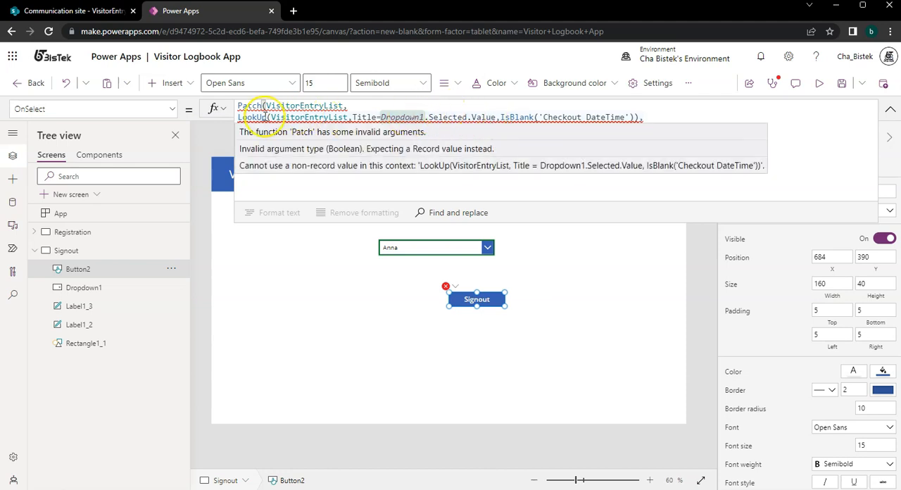
click(504, 117)
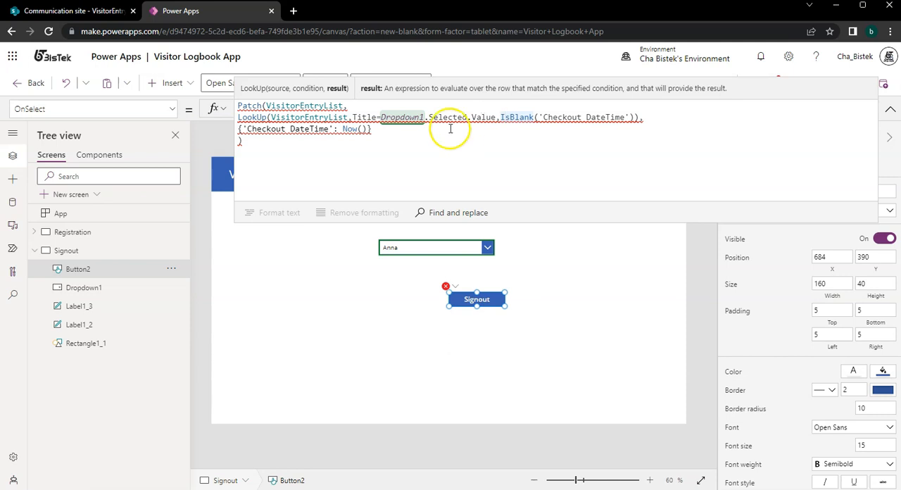
drag(496, 117, 252, 116)
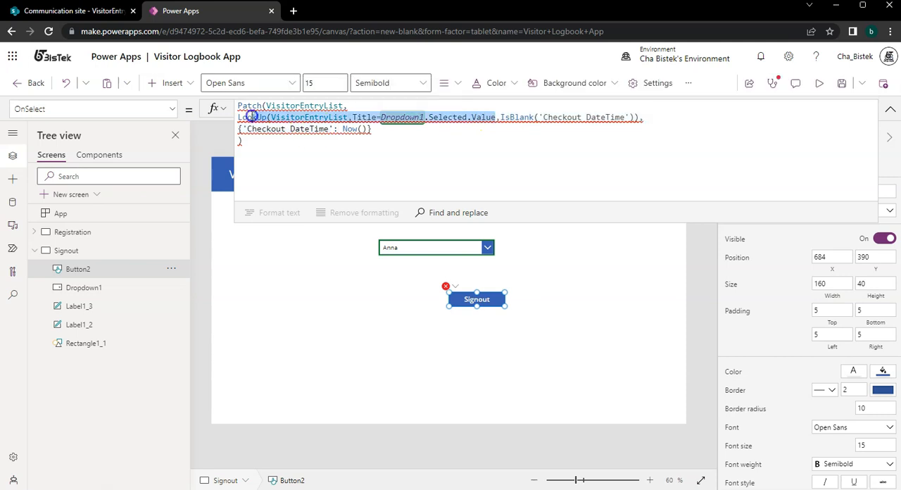
click(357, 118)
drag(358, 118, 486, 118)
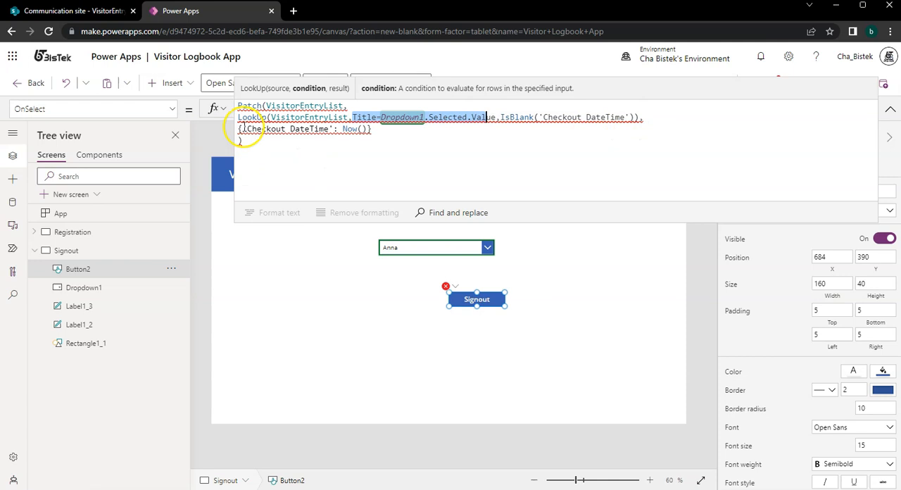
double_click(246, 118)
text(Filter)
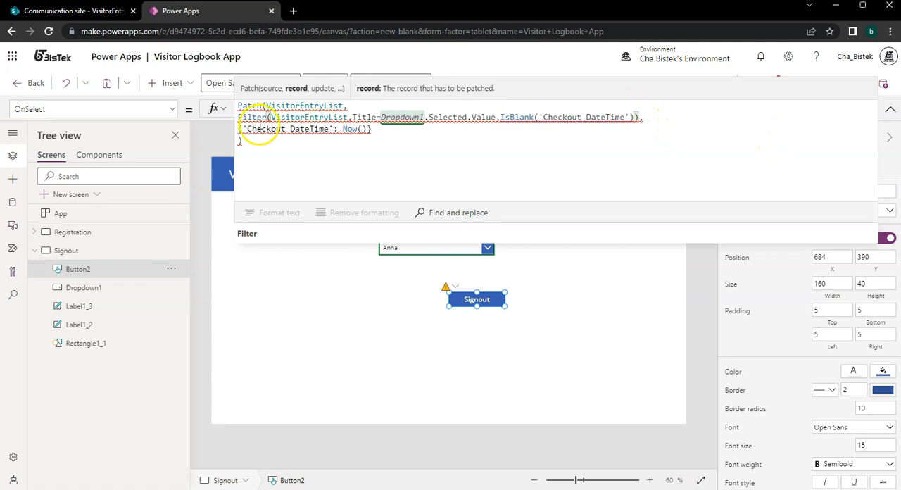
Wrap the Filter expression in a First() function, adding the closing parenthesis after the IsBlank condition.
click(237, 118)
text(First()
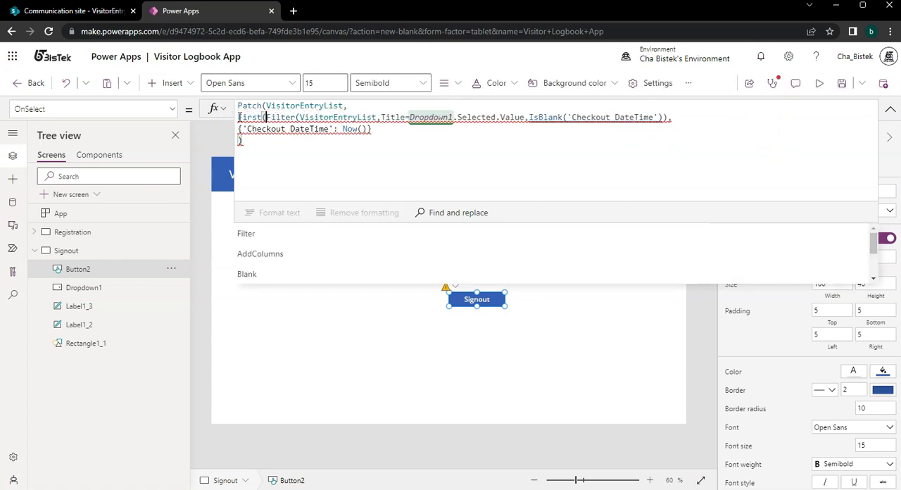
click(662, 118)
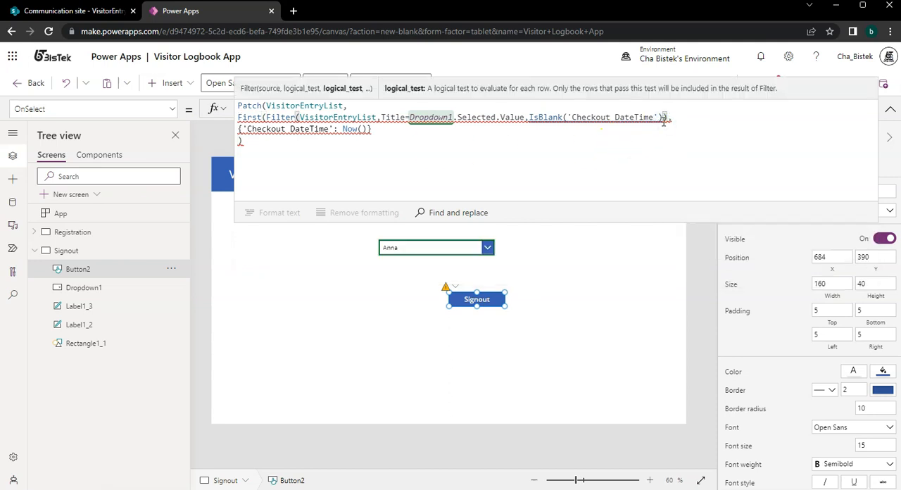
text())
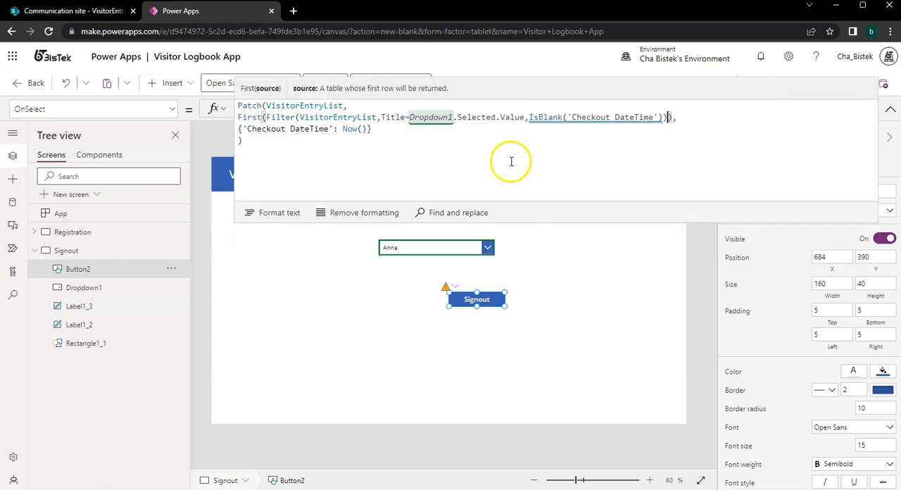
Replace First with Last around the Filter expression and inspect the underlined IsBlank('Checkout DateTime') condition.
double_click(250, 117)
text(Last)
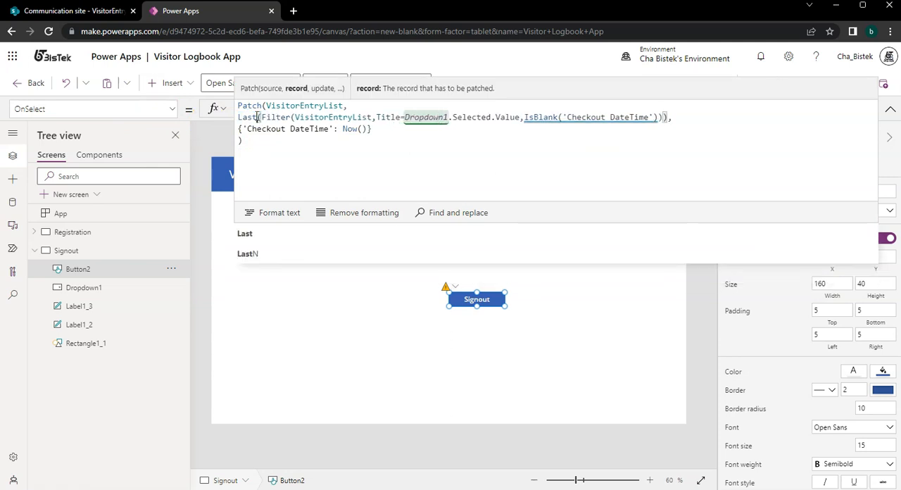
text(,)
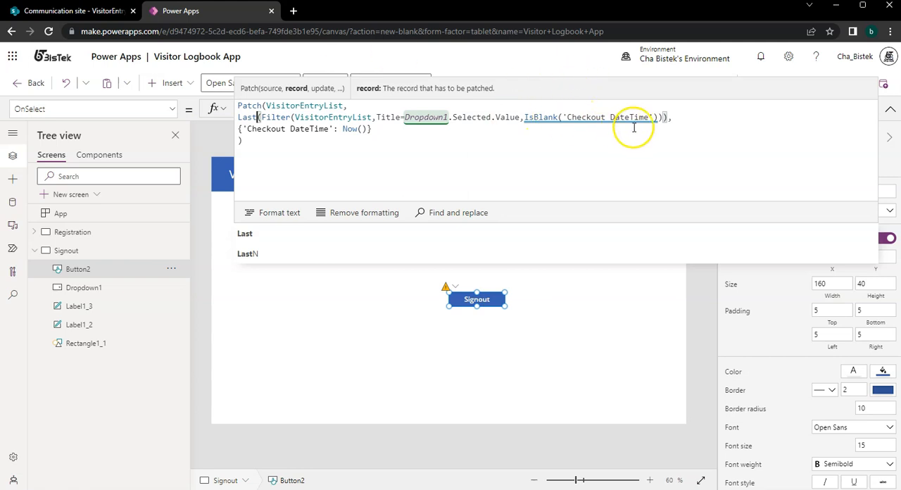
mouse_move(639, 118)
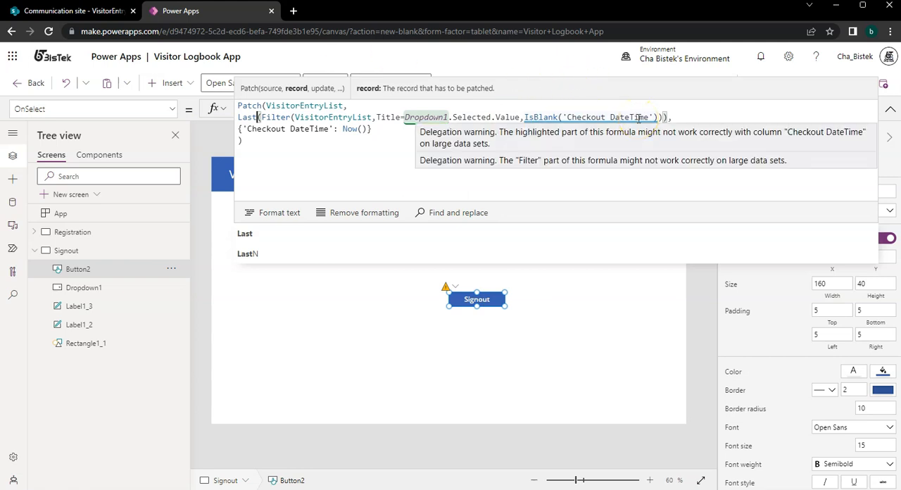
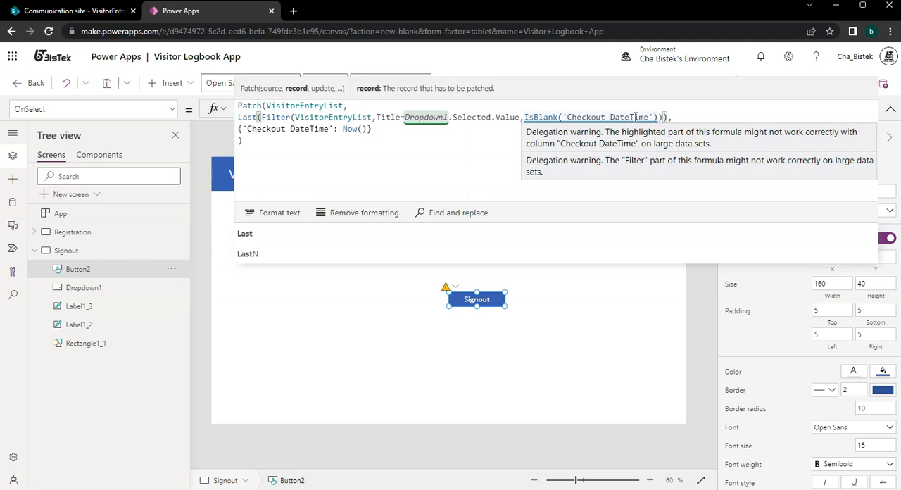
Preview the Signout screen, sign out the second listed visitor, and check the refreshed VisitorEntryList in SharePoint.
click(595, 331)
click(852, 85)
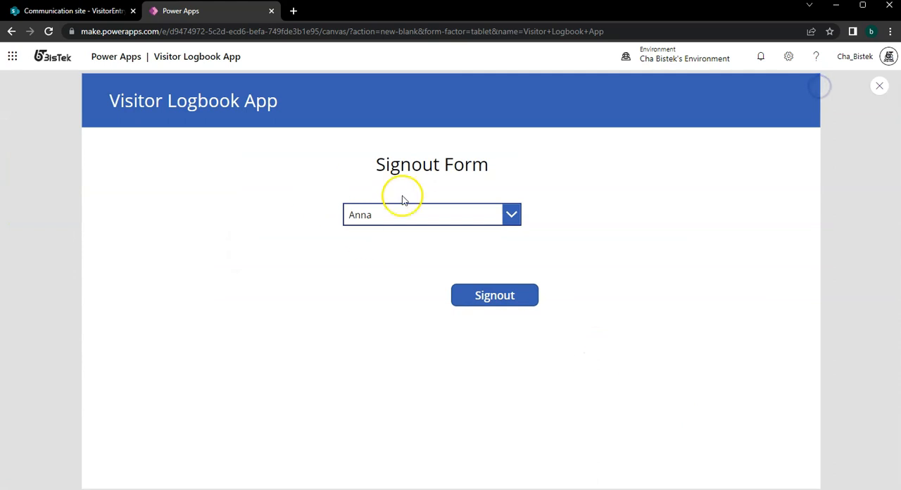
click(416, 219)
click(421, 261)
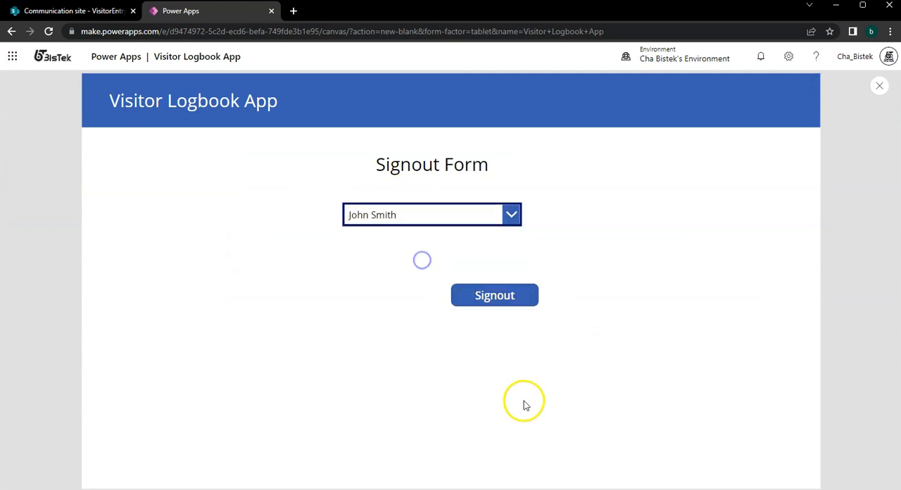
click(516, 300)
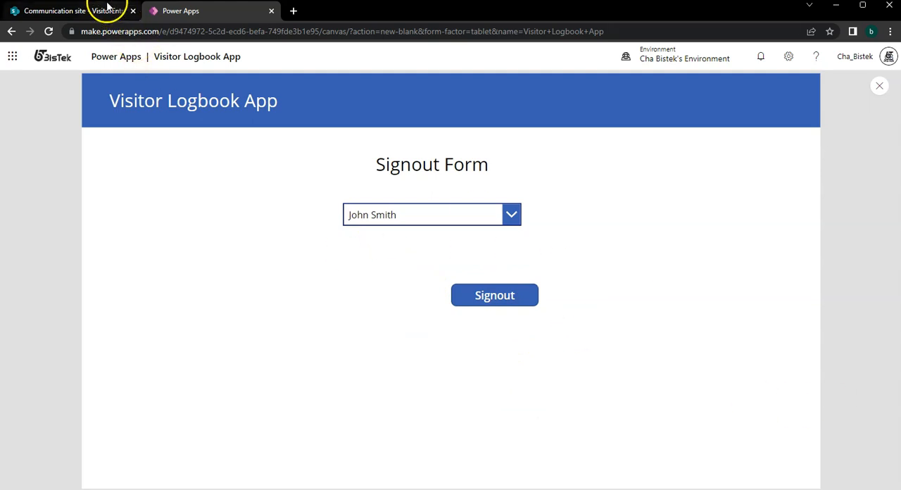
click(61, 11)
click(47, 31)
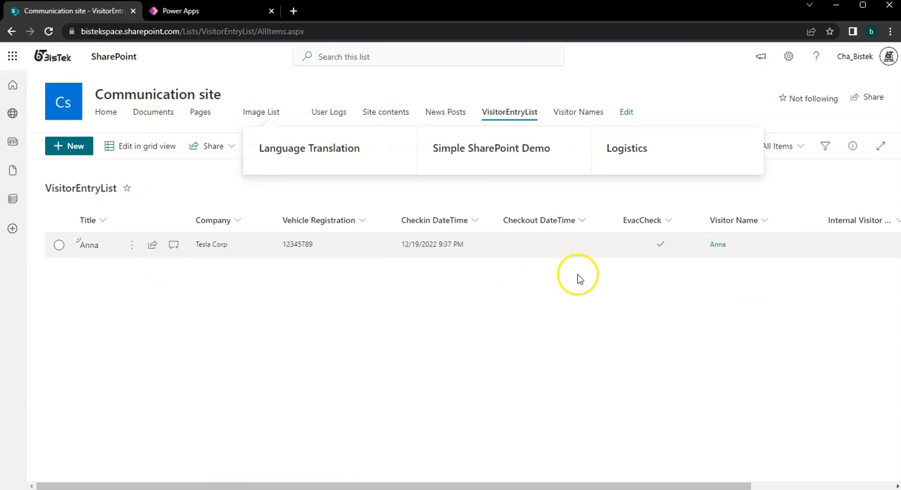
Switch back to the Power Apps preview, sign out the first listed visitor, and check Checkout DateTime in the refreshed SharePoint list.
click(225, 17)
click(407, 213)
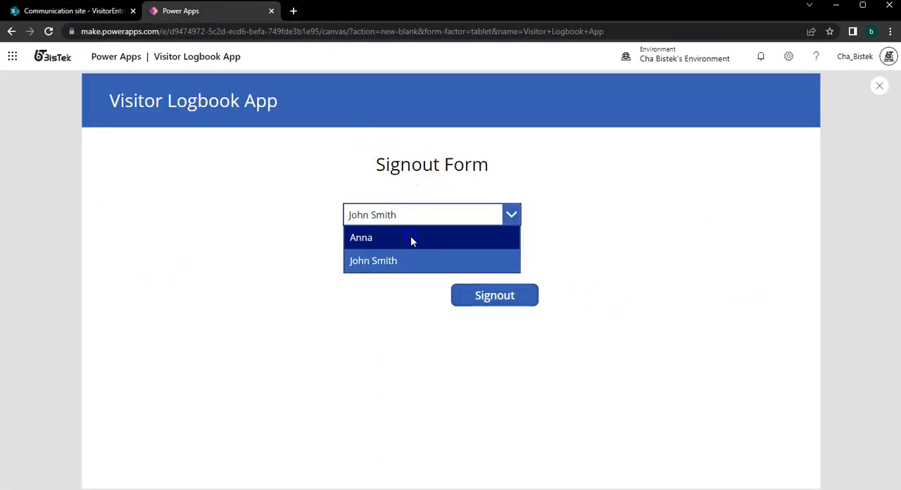
click(410, 238)
click(501, 296)
click(518, 407)
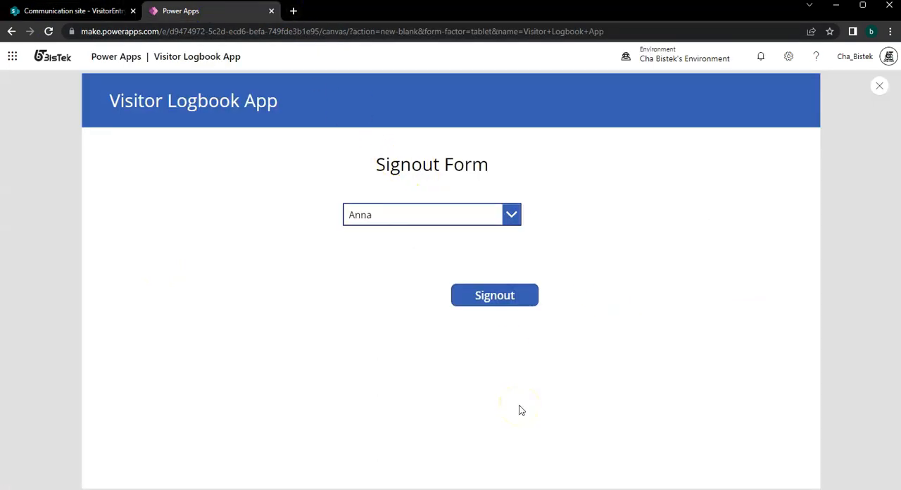
click(101, 12)
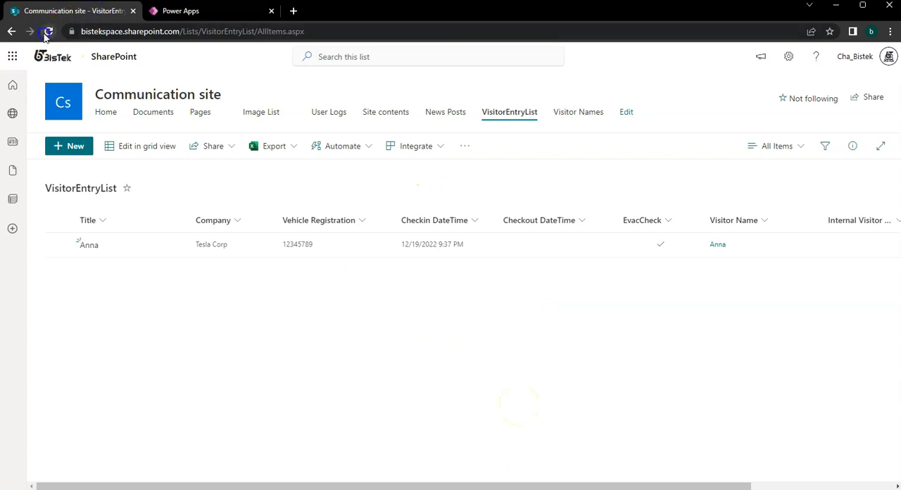
click(47, 32)
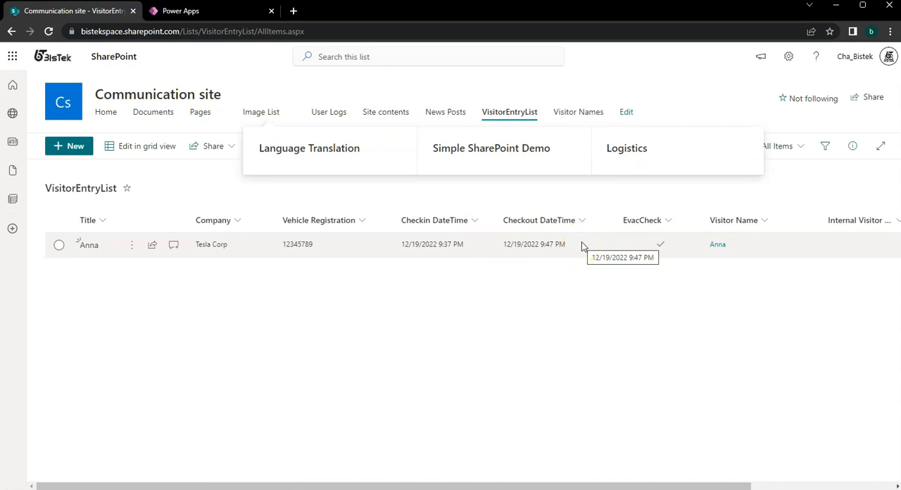
Return to editing in Power Apps, collapse the formula bar, and check the Registration screen's form in preview.
click(241, 21)
click(878, 86)
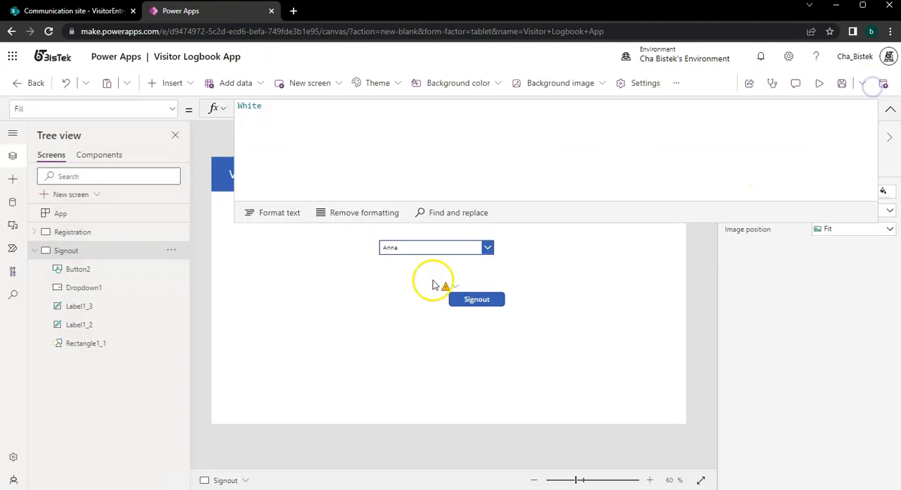
click(890, 113)
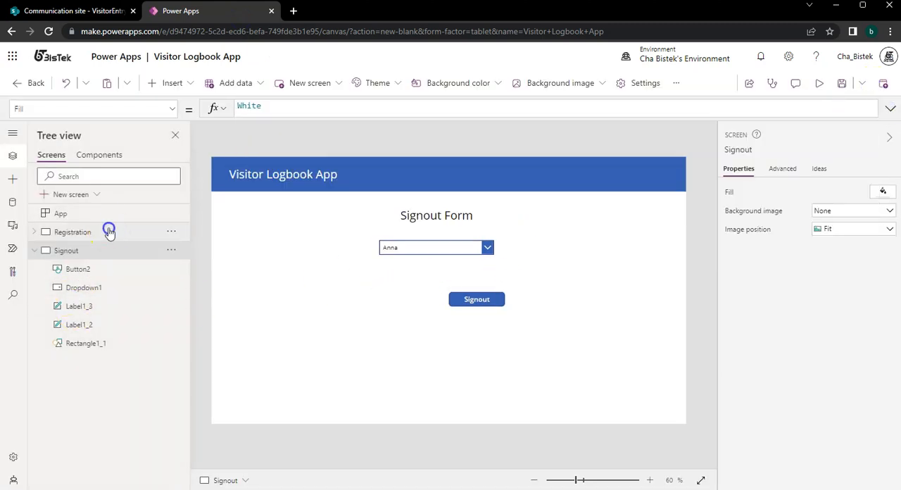
click(107, 231)
click(404, 360)
click(412, 343)
click(408, 285)
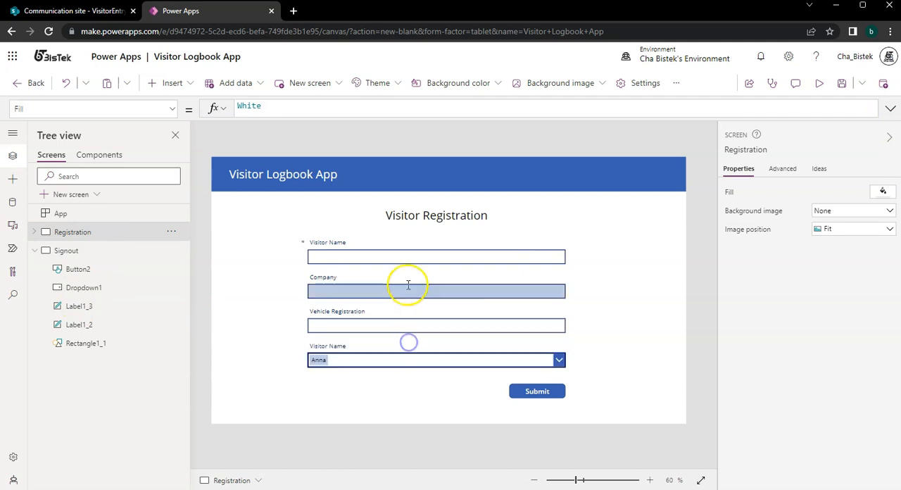
click(409, 288)
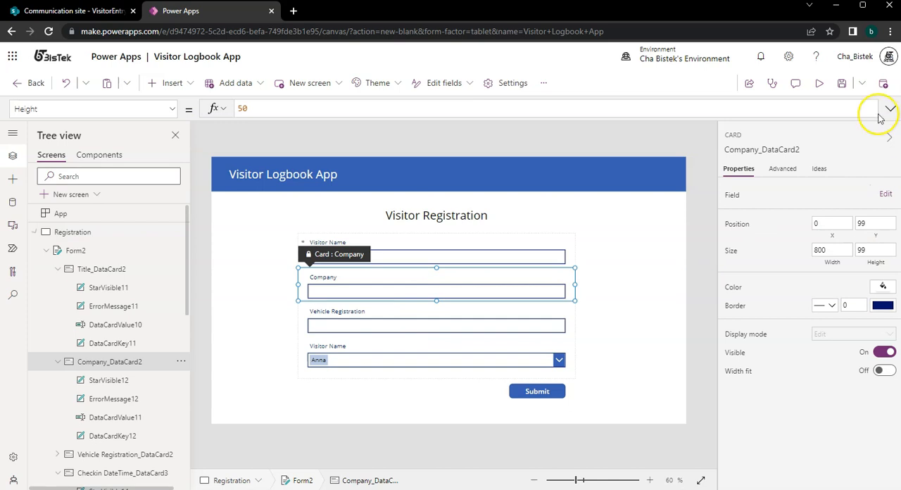
click(819, 83)
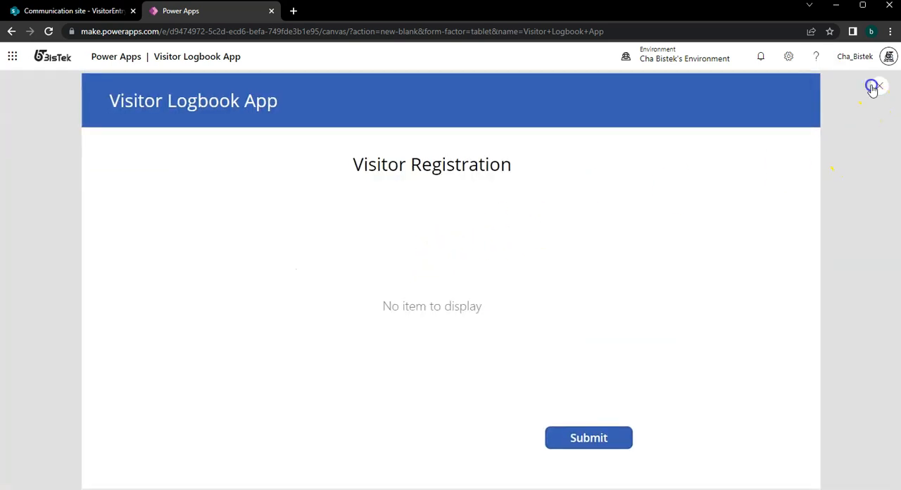
click(873, 86)
Inspect the lower Visitor Name card, Form2's properties and the Submit button's OnSelect formula on the Registration screen.
click(447, 365)
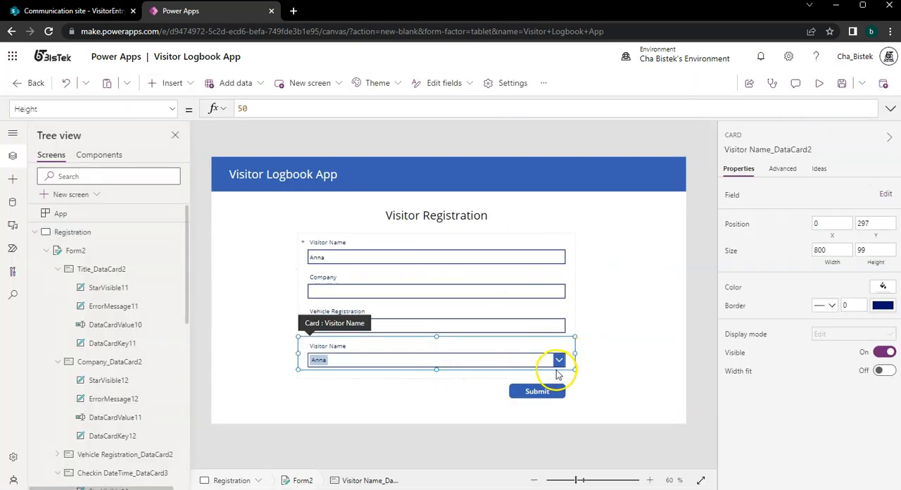
click(556, 370)
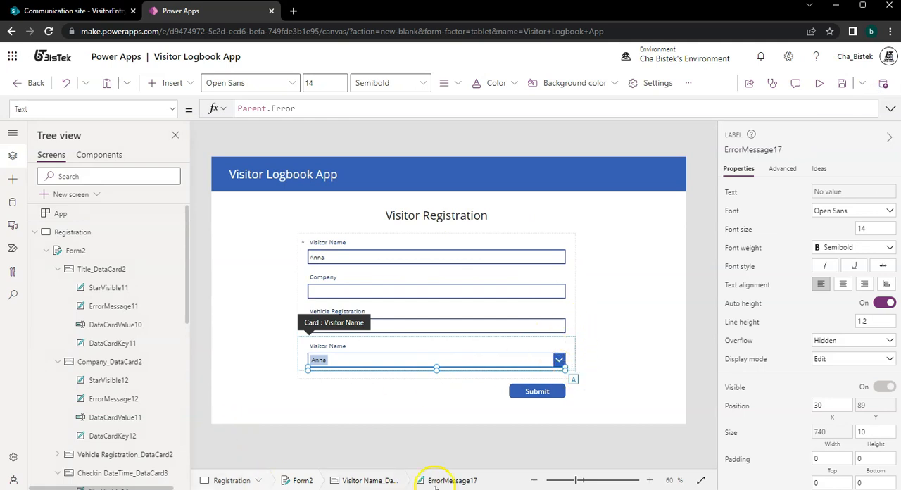
click(301, 481)
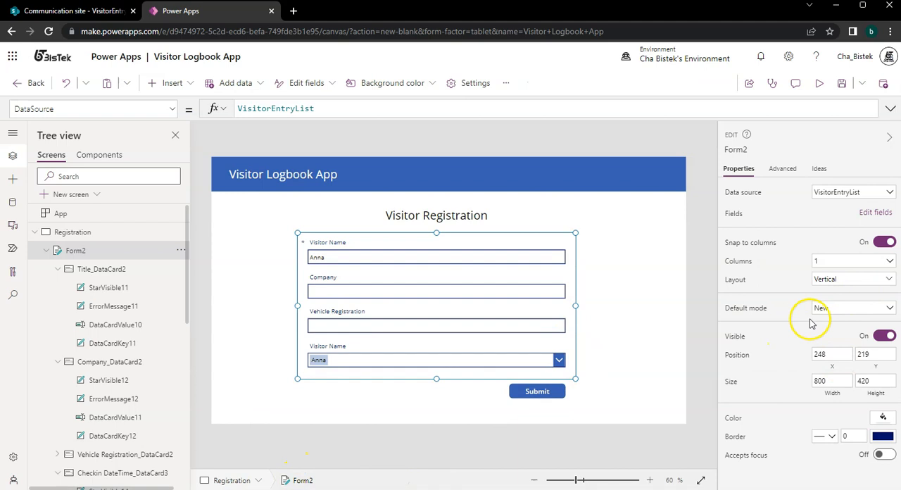
click(533, 391)
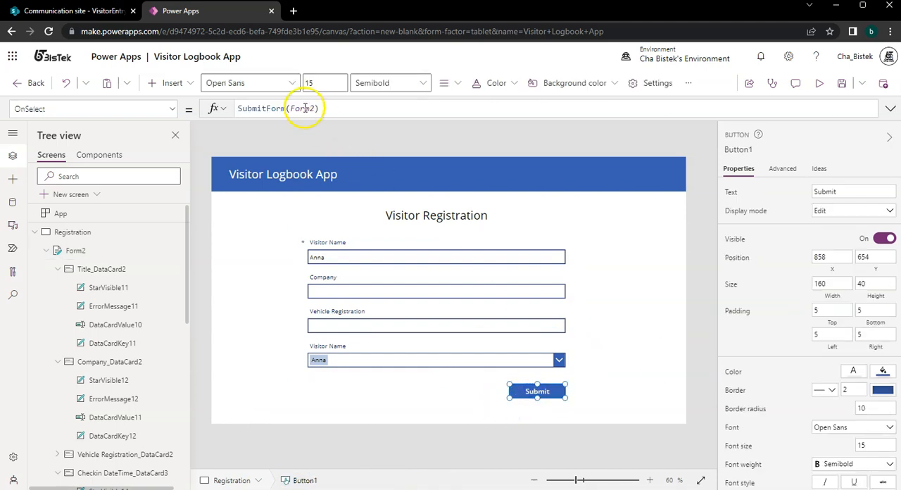
click(572, 355)
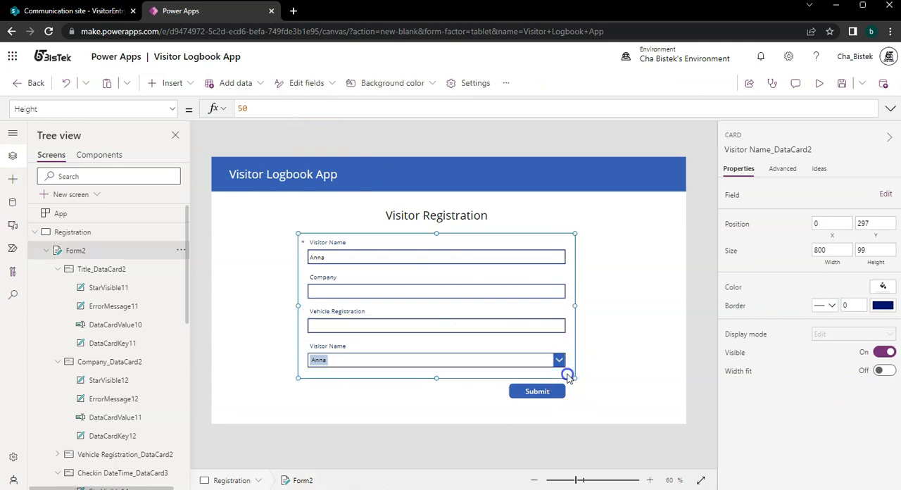
click(569, 378)
Insert a button at the right end of the Registration screen's blue header and set its text to New Form.
click(169, 83)
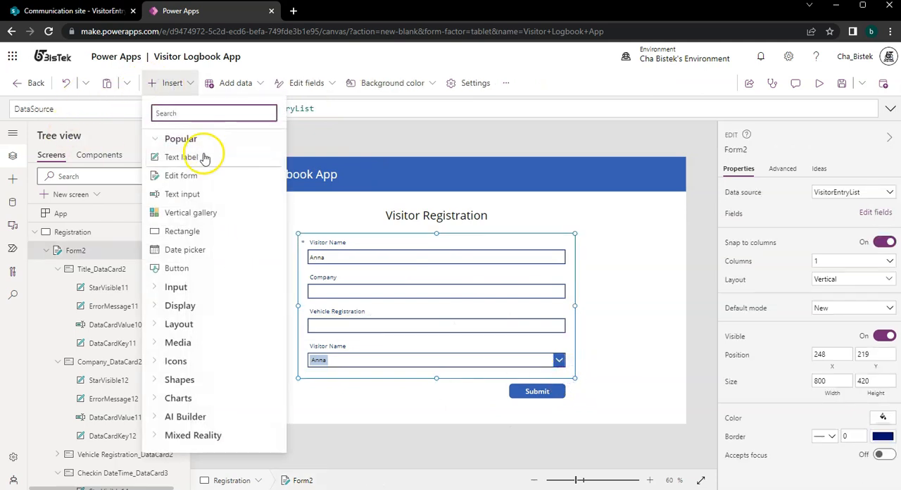
text(button)
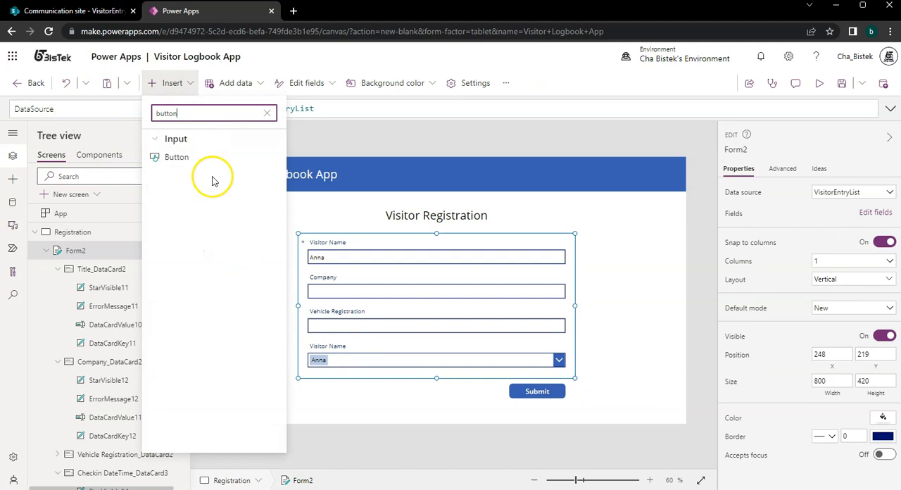
click(197, 160)
drag(252, 185, 641, 163)
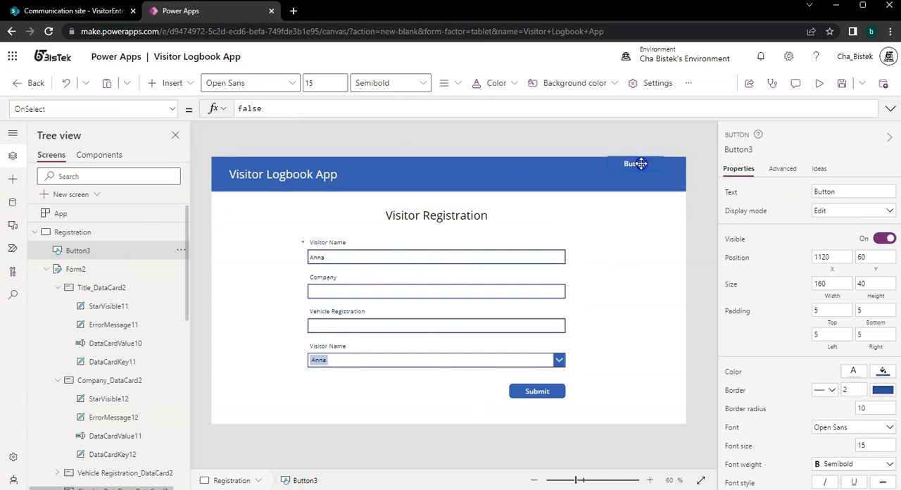
double_click(860, 195)
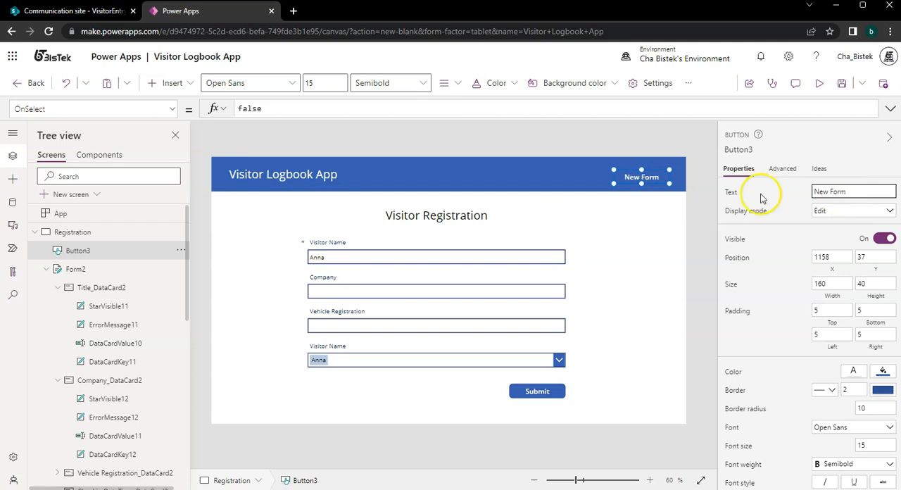
Set the New Form button's OnSelect formula to NewForm(Form2).
click(279, 105)
text(NewForm(S)
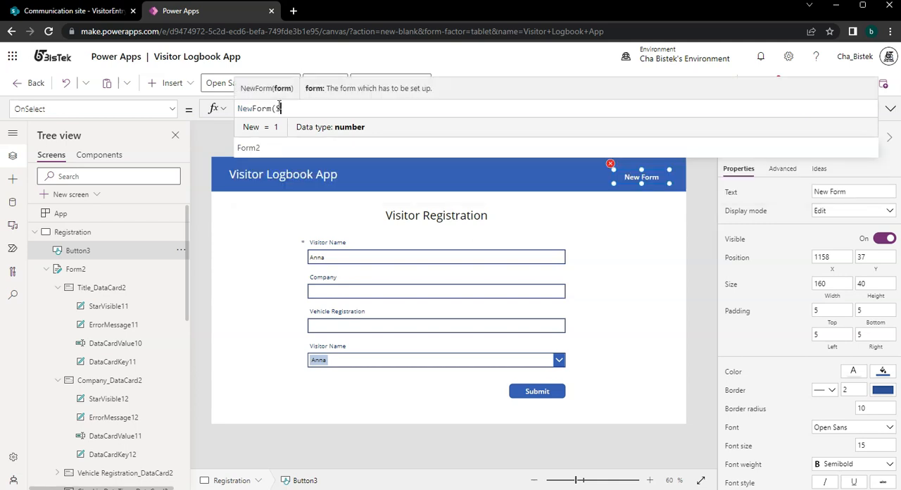
key(BackSpace)
text(Form2))
Copy the NewForm(Form2) formula and append it to the Submit button's OnSelect, giving SubmitForm(Form2); NewForm(Form2);.
key(ctrl+a)
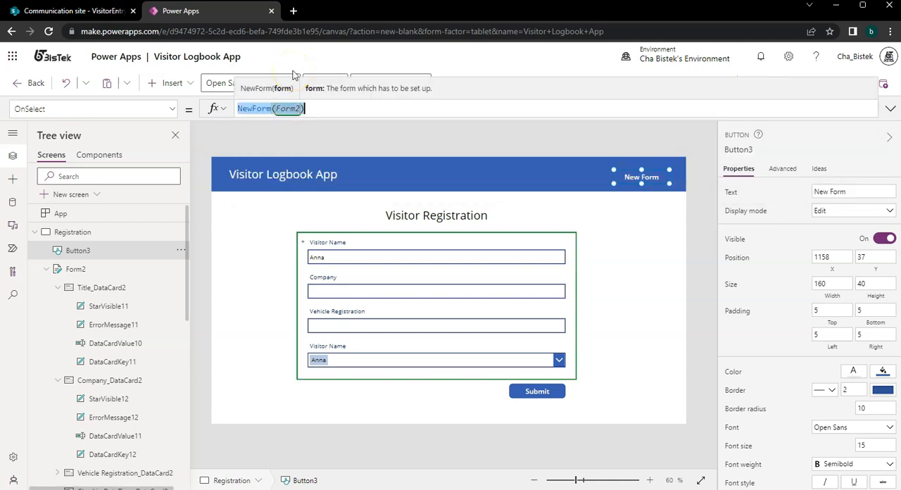
click(558, 392)
click(361, 114)
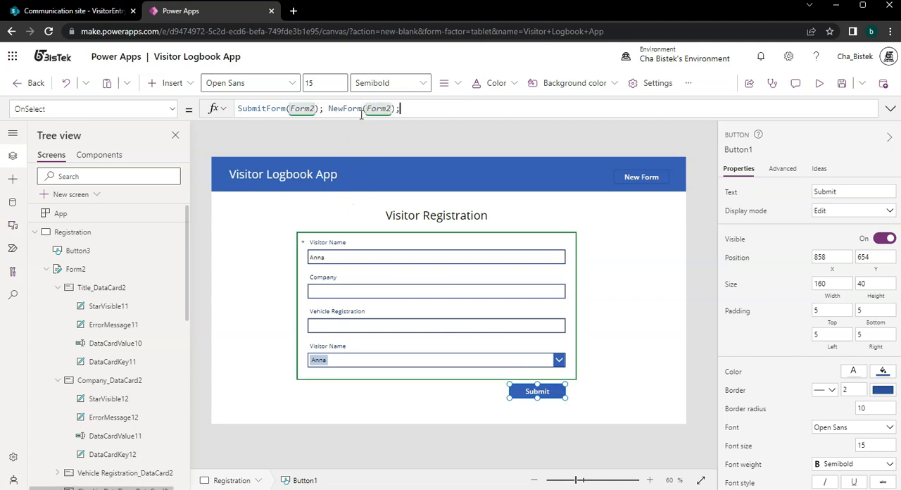
Preview the Registration screen, start a new form, and choose the second visitor in the Visitor Name lookup.
click(820, 83)
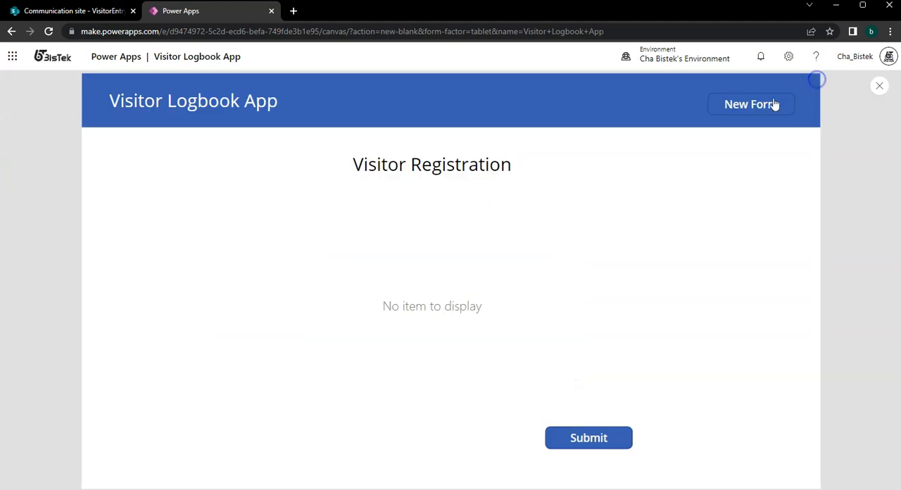
click(742, 107)
click(326, 391)
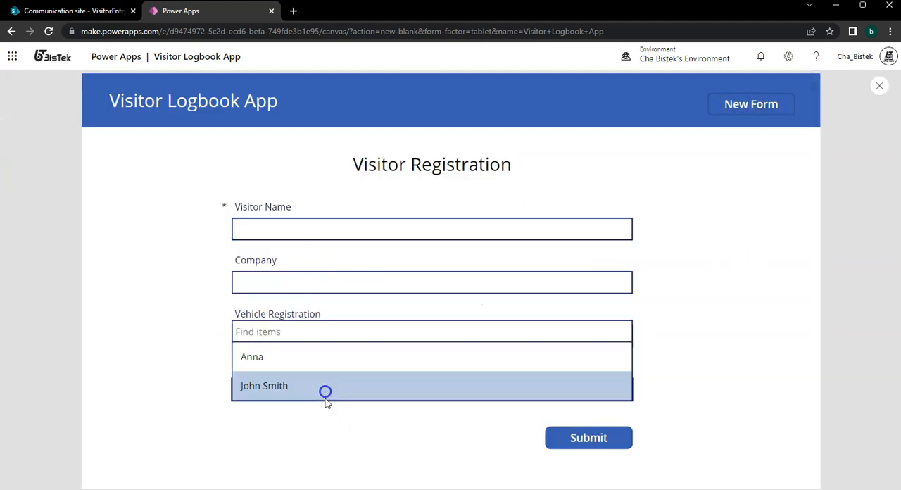
click(323, 385)
click(312, 233)
Enter Google as the company, fill in the vehicle registration, submit the visitor entry, and close the preview.
click(389, 287)
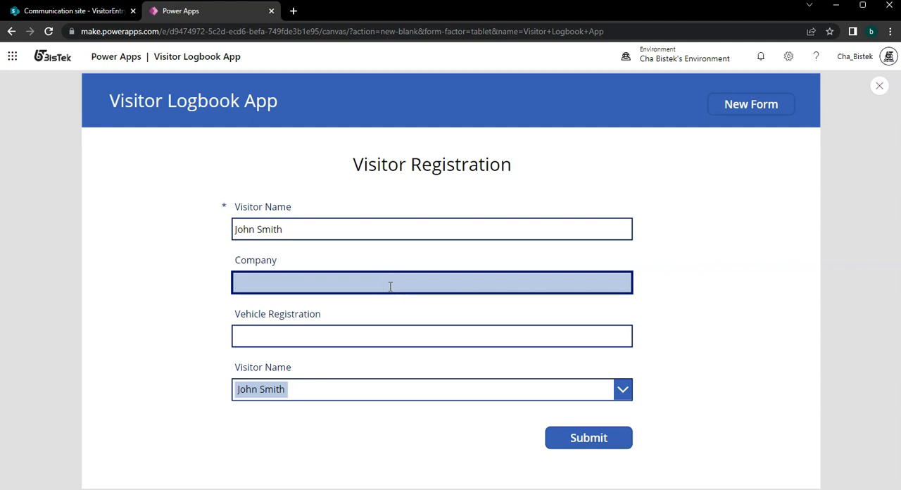
key(Tab)
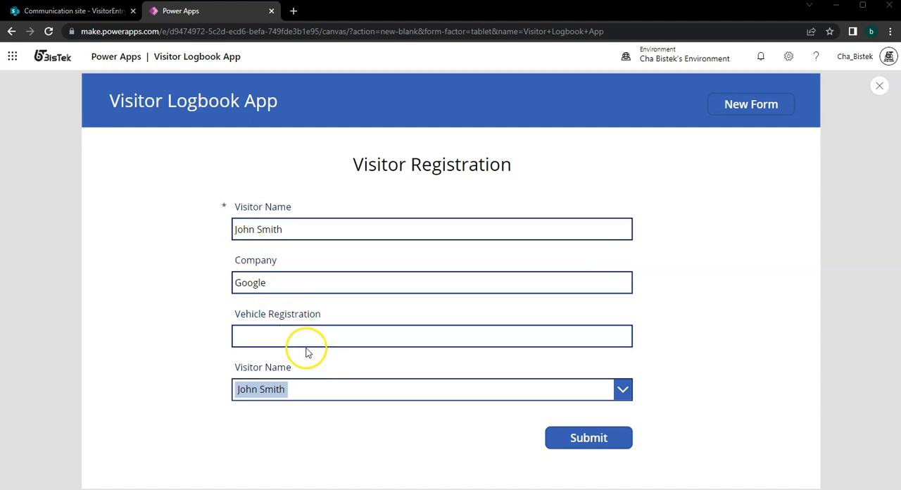
click(277, 331)
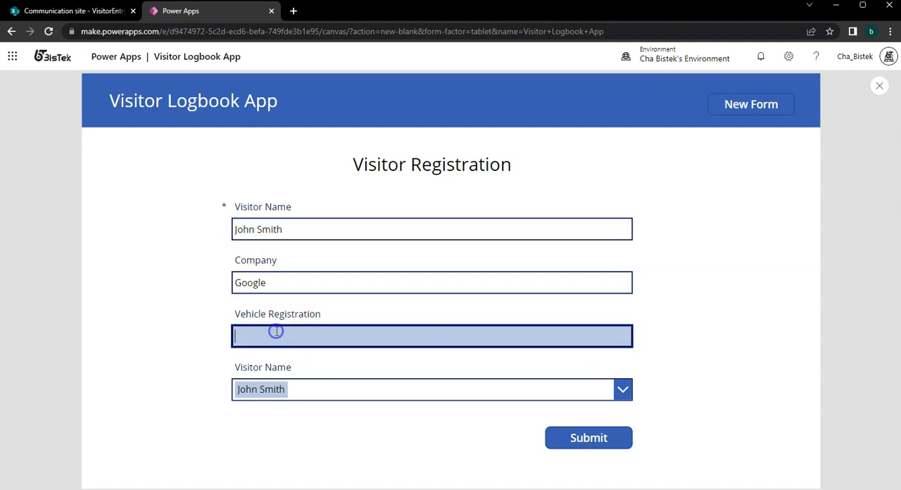
click(546, 435)
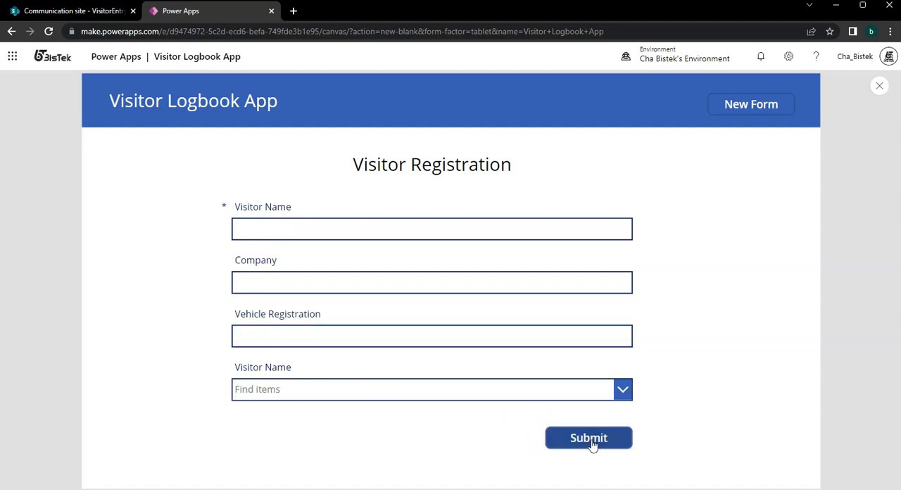
click(807, 145)
click(883, 85)
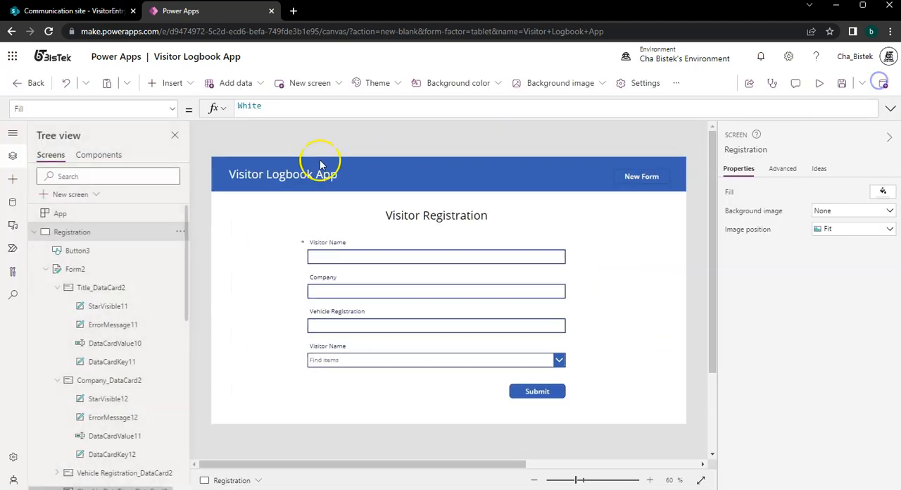
Preview the Signout screen, choose the second visitor in the dropdown, and sign that visitor out.
click(24, 229)
click(13, 156)
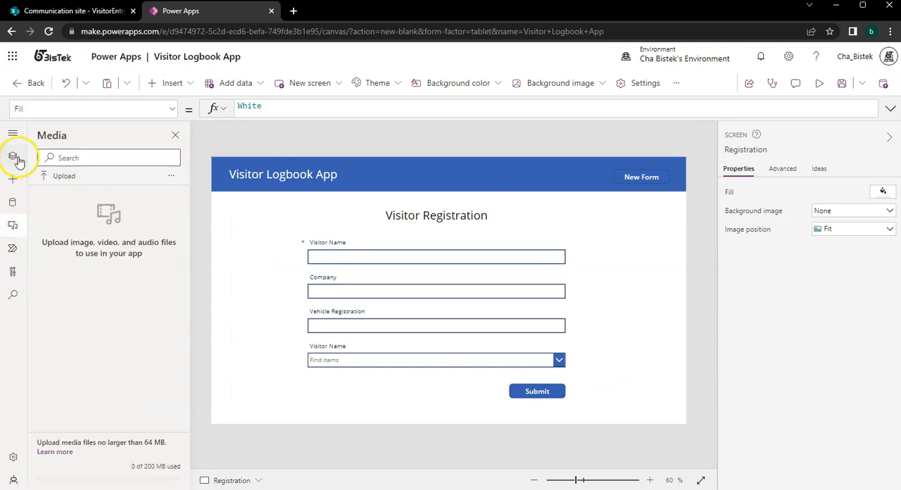
click(35, 232)
click(76, 255)
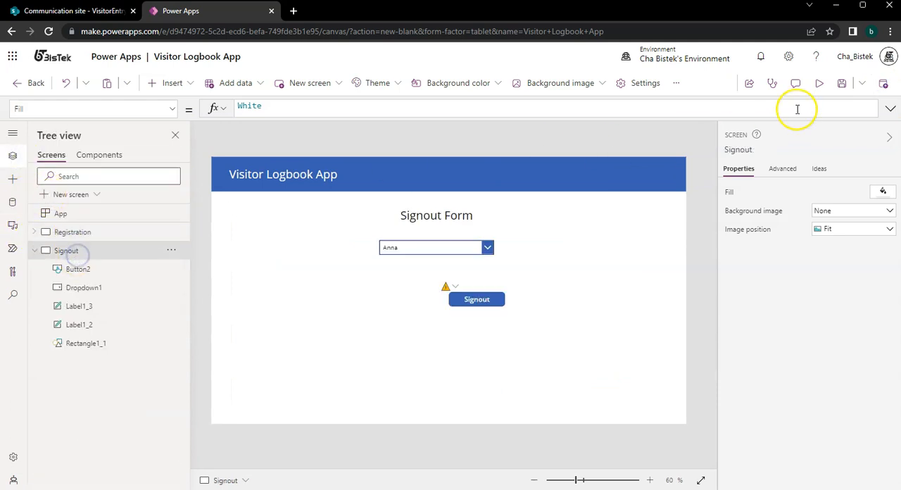
click(819, 83)
click(474, 211)
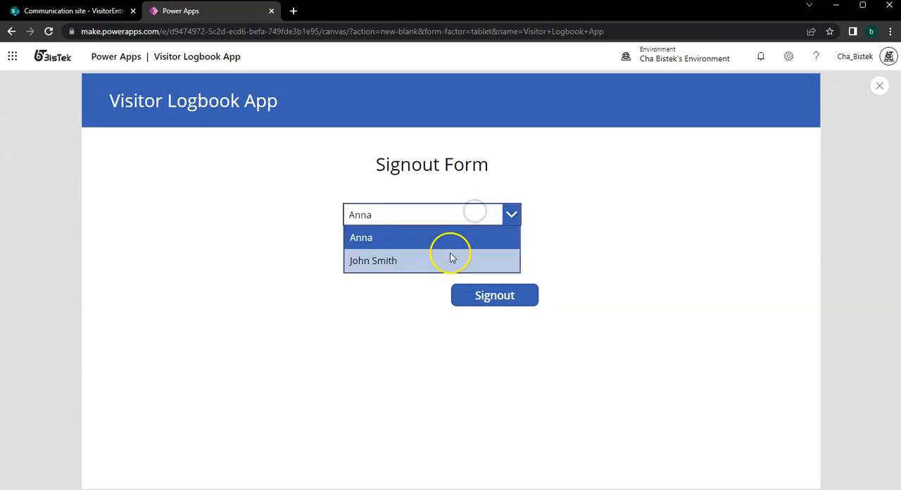
click(453, 257)
click(509, 296)
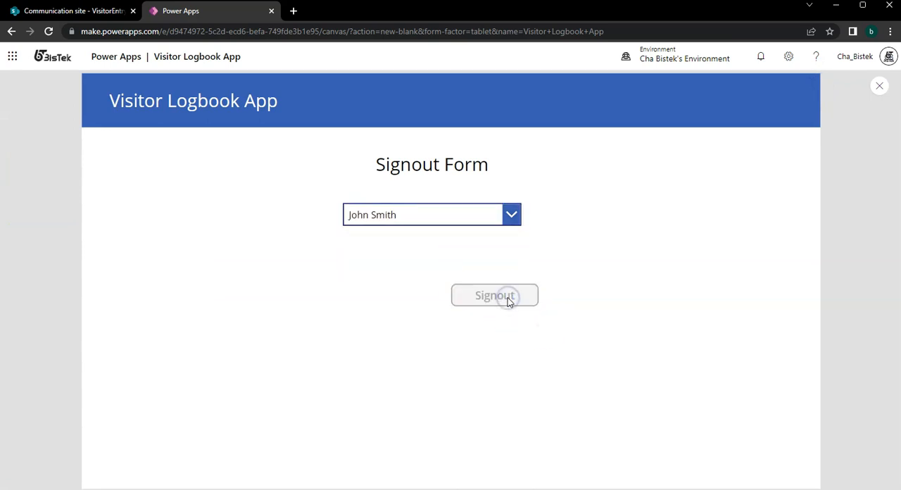
Refresh VisitorEntryList in SharePoint to check the visitor's Checkout DateTime, and return to Power Apps to close the preview.
click(83, 12)
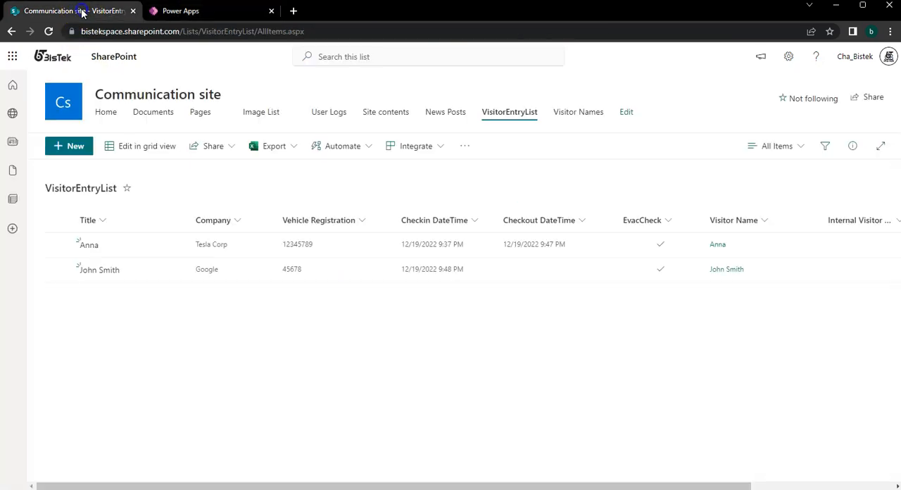
click(47, 32)
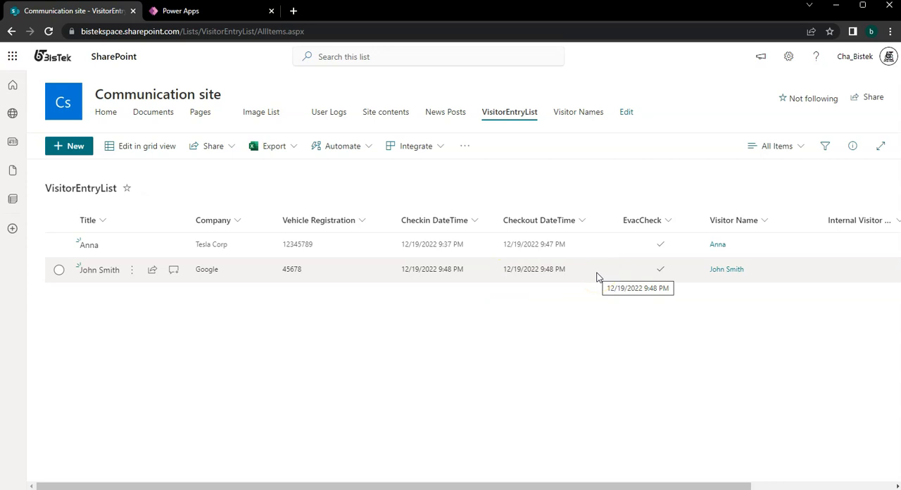
click(188, 14)
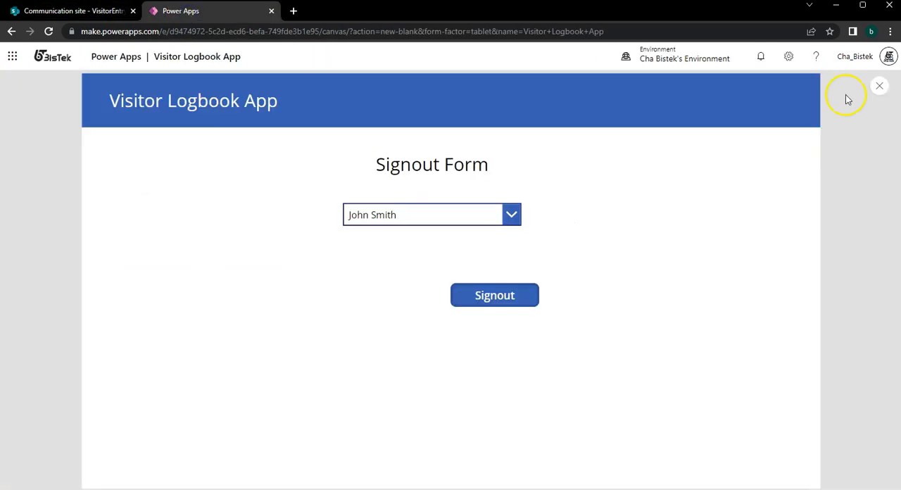
click(879, 87)
Comment out every line of the Signout button's Patch formula in OnSelect with //.
click(479, 300)
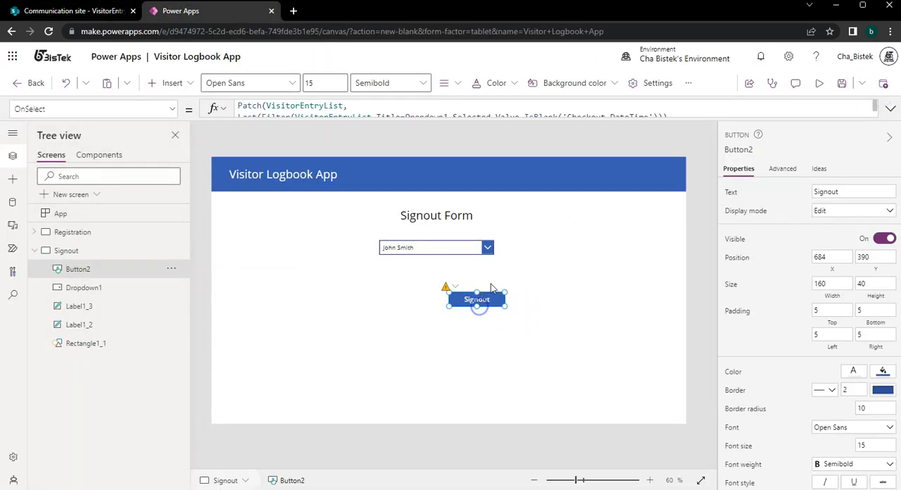
drag(534, 120, 550, 163)
drag(277, 142, 211, 86)
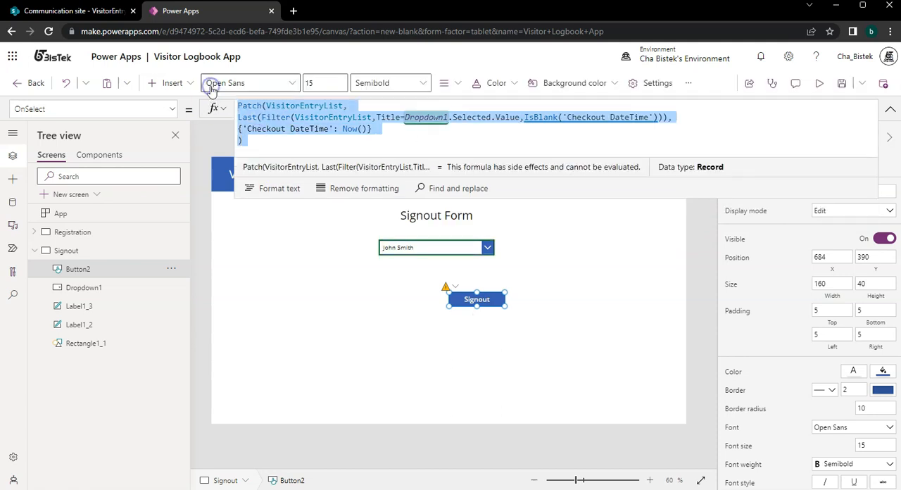
click(241, 107)
text(//)
key(Down)
key(Home)
text(//)
key(Down)
key(Home)
text(//)
key(Down)
key(Home)
key(Up)
key(End)
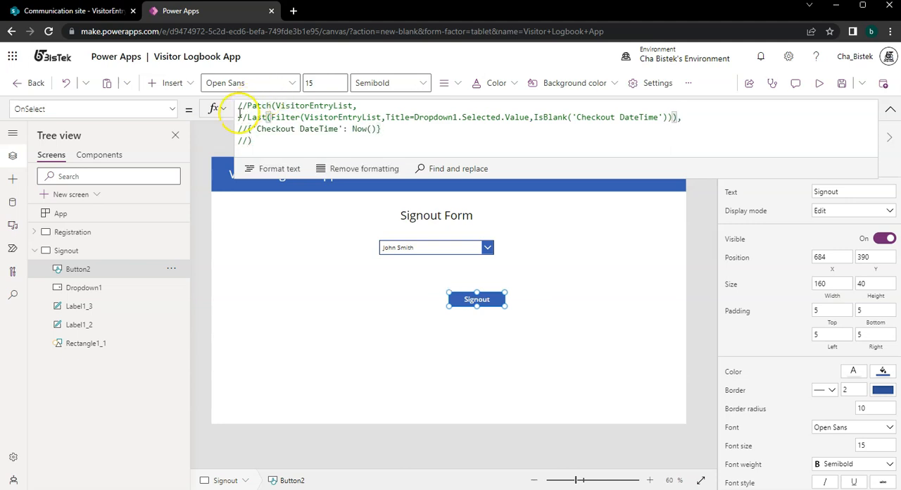
Add blank lines above the commented Patch formula, enlarge the formula editor, and paste a copy of the formula there.
key(Return)
key(Return)
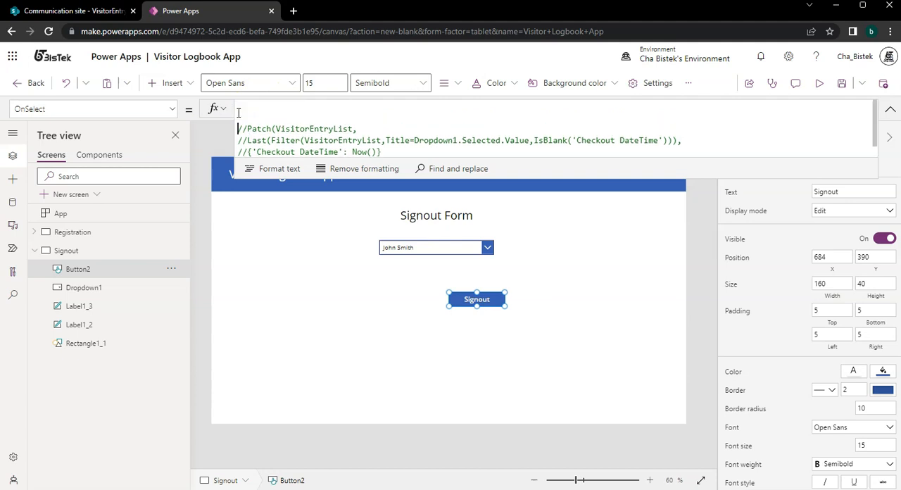
drag(398, 177, 401, 252)
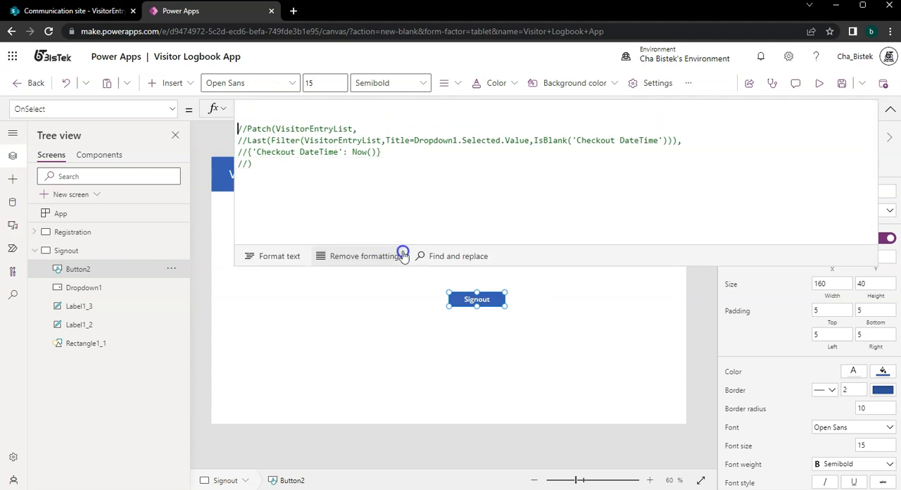
drag(413, 160, 225, 141)
click(342, 149)
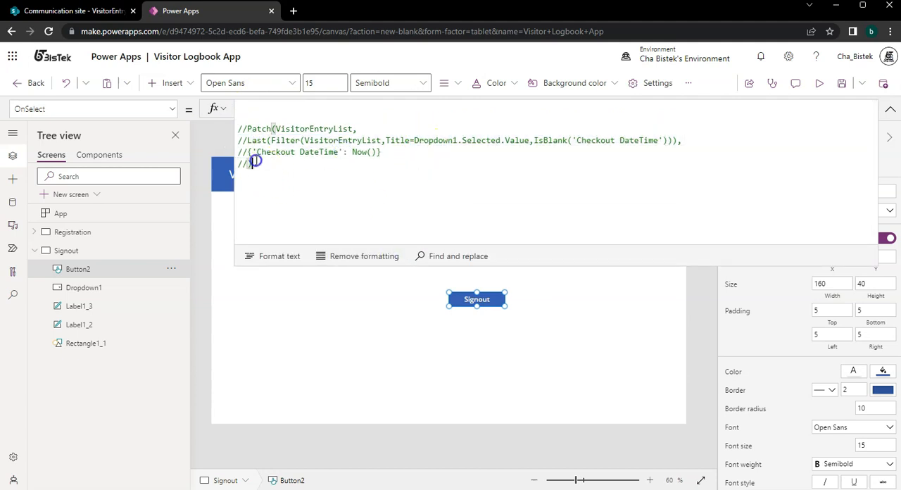
key(ctrl+a)
key(ctrl+c)
click(250, 114)
key(ctrl+v)
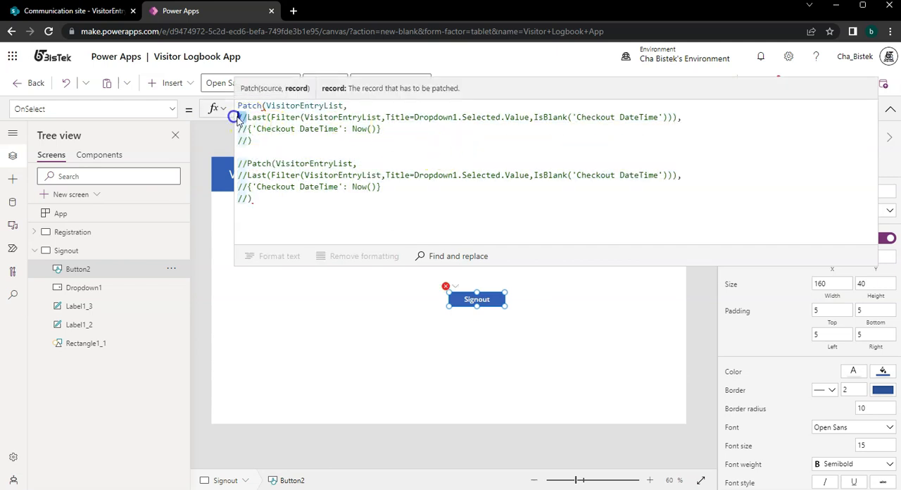
Remove the // comment markers from the upper copy of the Patch formula, keeping the lower copy commented out.
key(Delete)
key(Delete)
click(235, 128)
key(Delete)
key(Delete)
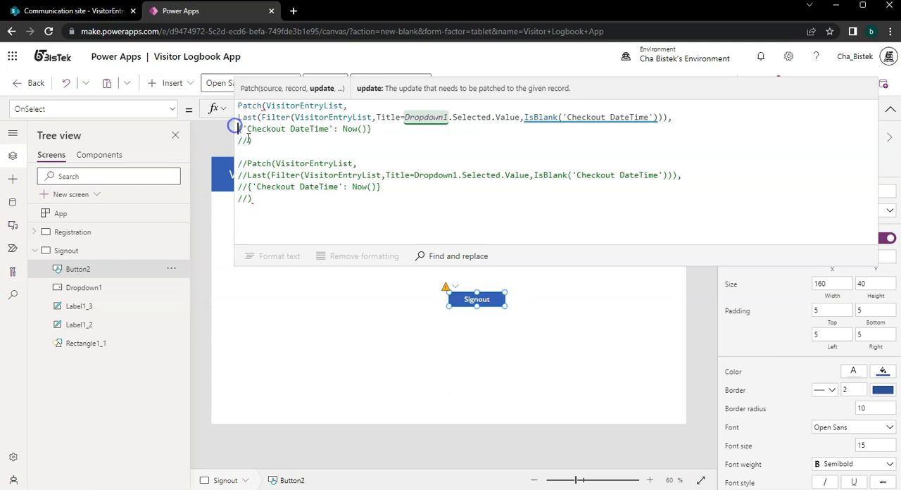
click(239, 140)
key(Delete)
key(Delete)
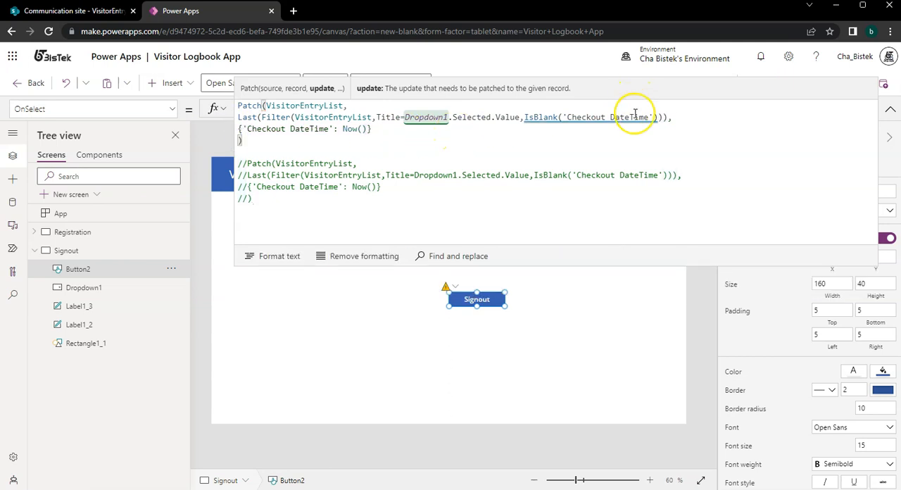
Replace Title with 'Visitor Name'.Value in the active Patch formula's Filter condition, and collapse the formula editor.
mouse_move(635, 114)
click(428, 123)
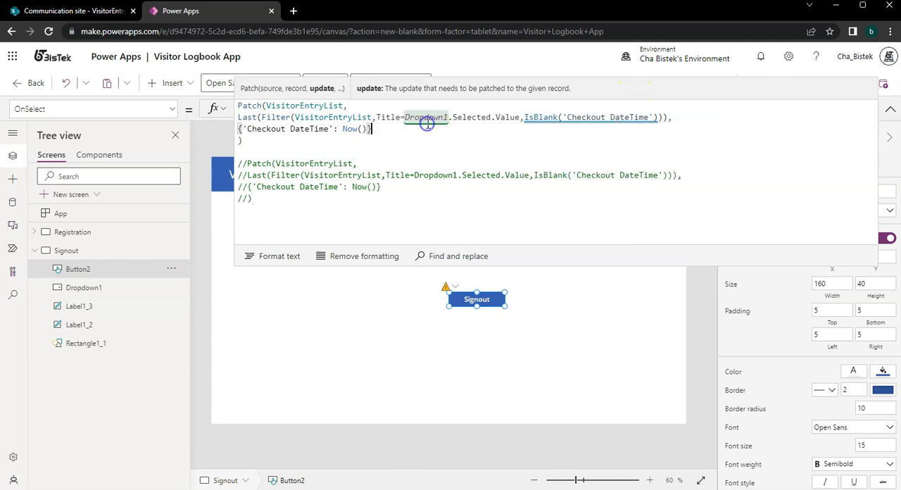
click(377, 117)
double_click(383, 117)
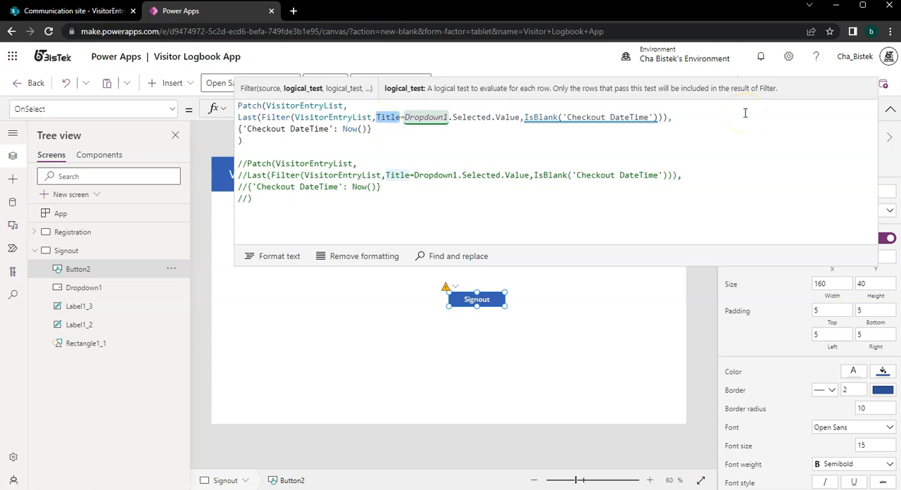
text(Vis)
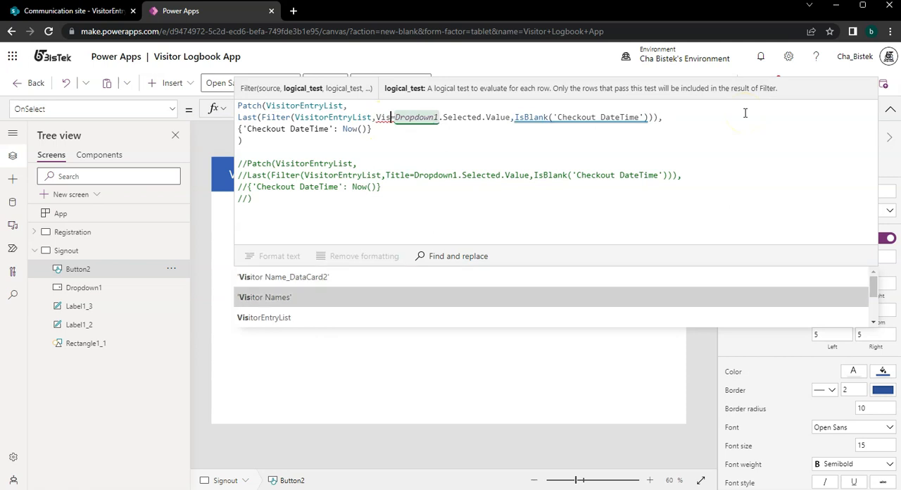
key(Down)
key(Down)
key(Down)
key(Down)
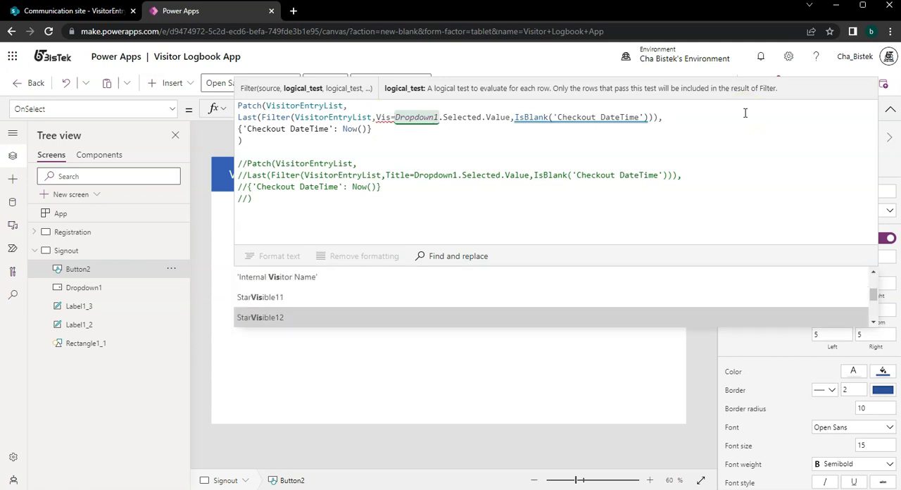
key(Down)
key(Tab)
text(.)
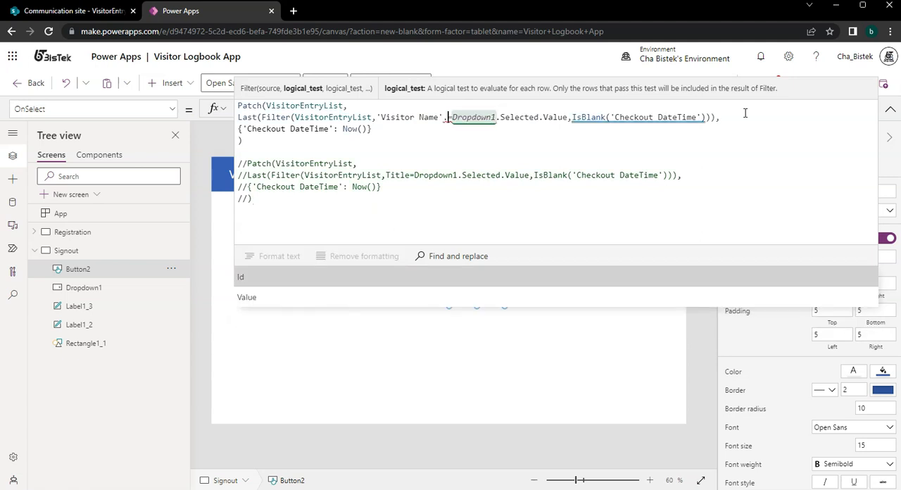
key(Down)
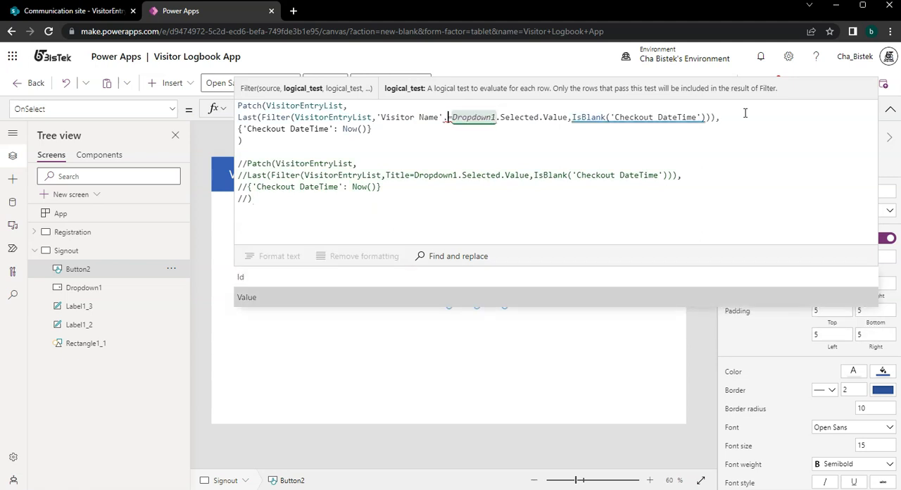
key(Tab)
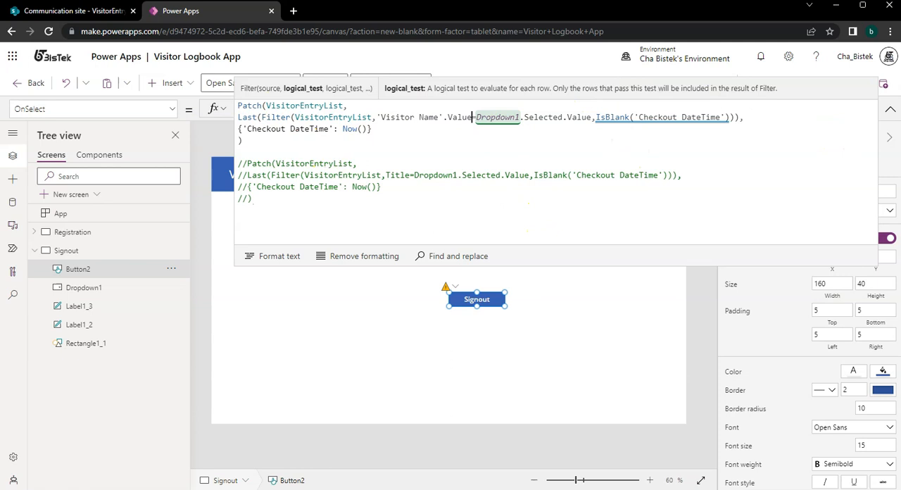
click(555, 316)
click(891, 108)
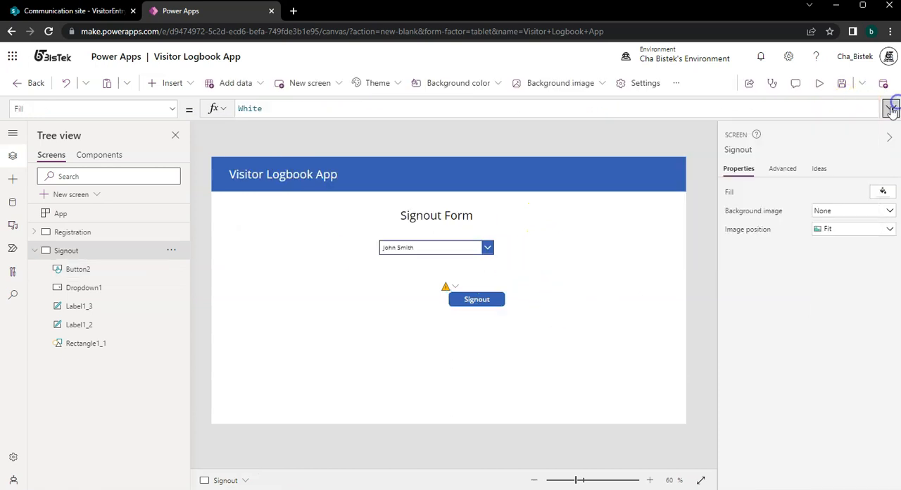
Preview the Registration screen and choose the second visitor in the Visitor Name lookup.
click(70, 233)
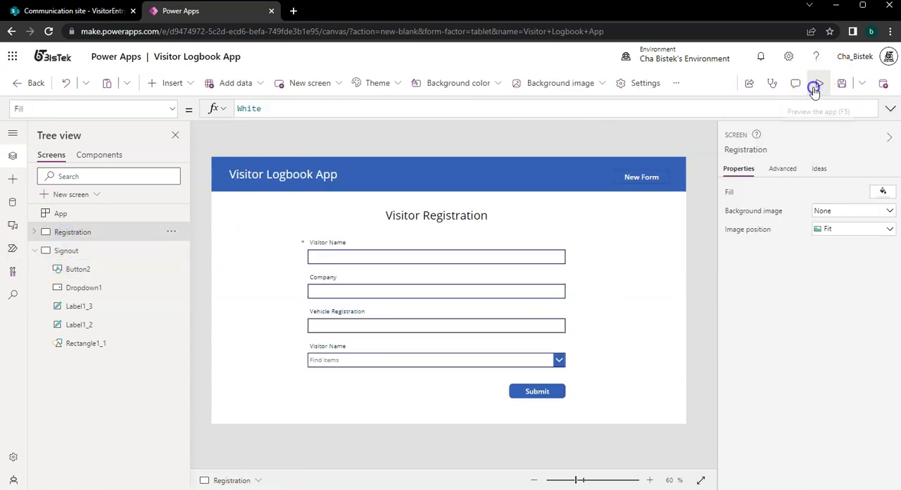
click(814, 90)
click(293, 227)
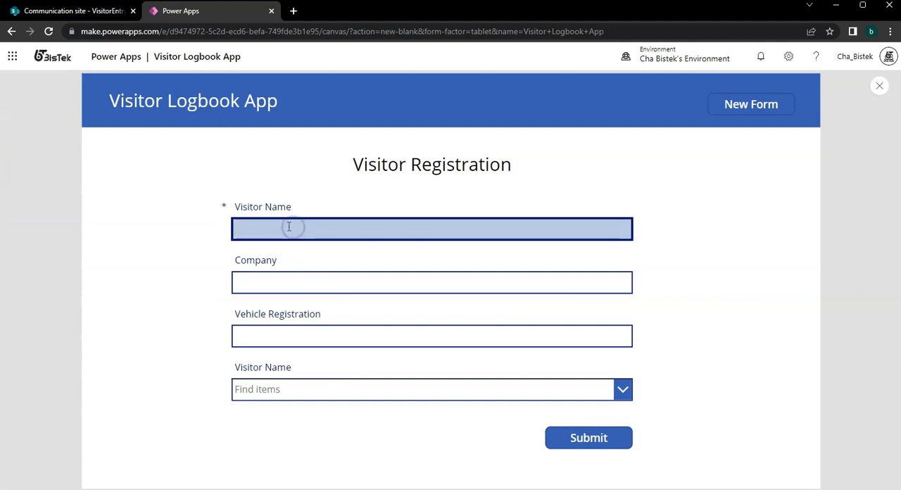
click(268, 458)
click(316, 389)
click(321, 374)
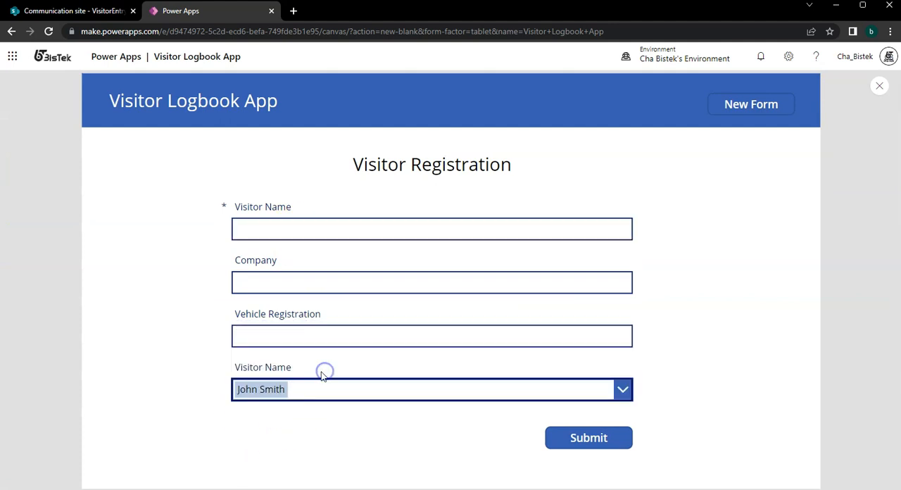
Fill in the visitor's name, Google as the company, and the vehicle registration, and submit the entry.
click(321, 217)
click(304, 288)
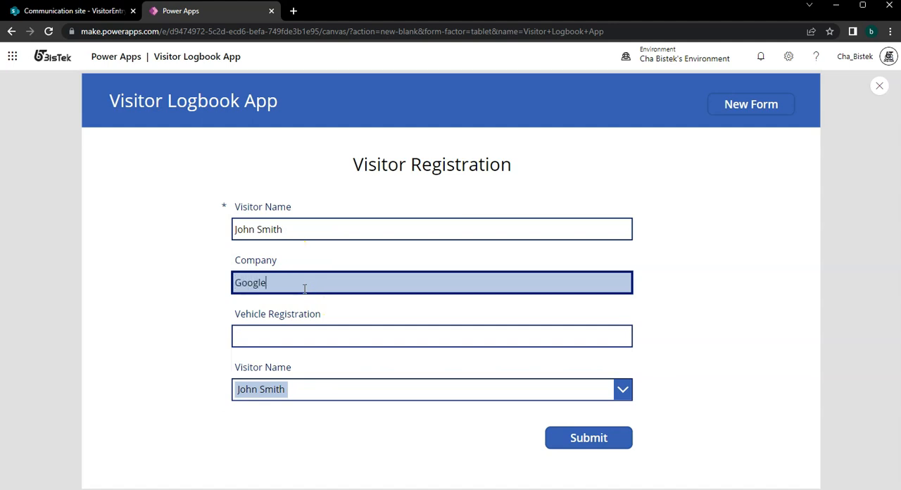
click(312, 337)
text(1231321321)
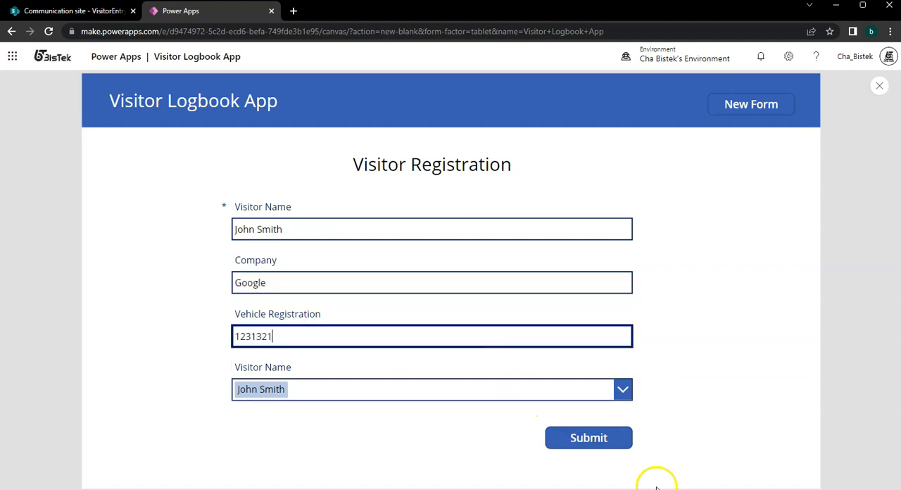
click(606, 444)
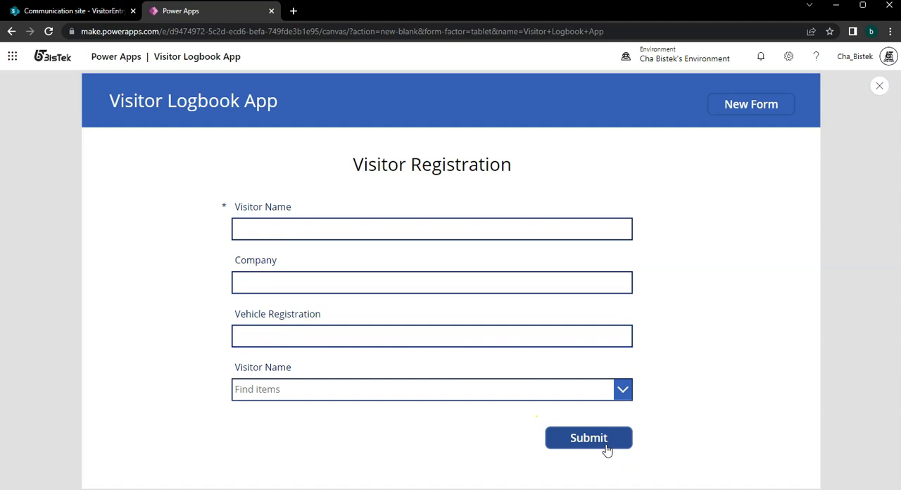
Refresh VisitorEntryList in SharePoint to check the new registration, and return to Power Apps to close the preview.
click(93, 17)
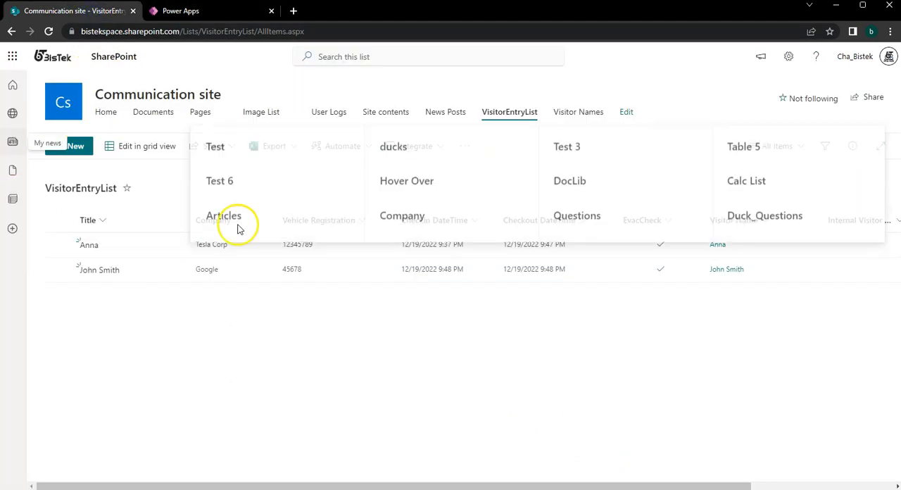
click(49, 31)
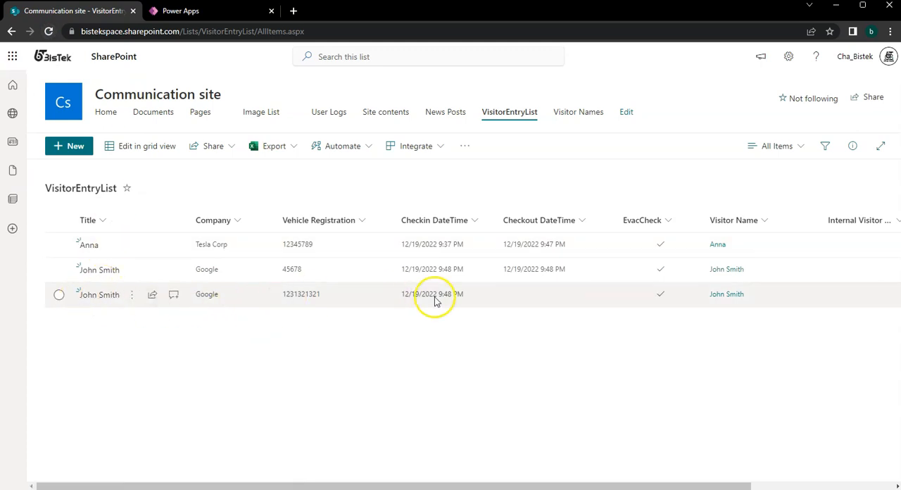
click(171, 11)
click(879, 86)
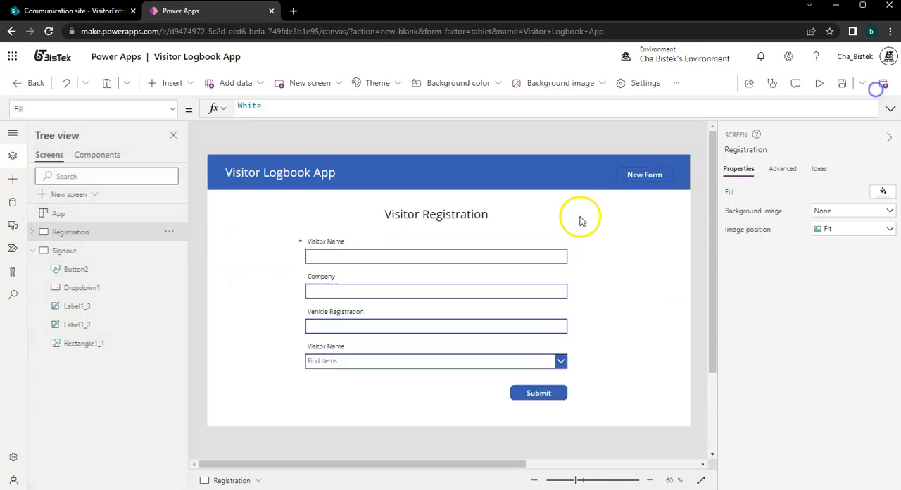
Preview the Signout screen and sign out the visitor already selected in the dropdown.
click(66, 251)
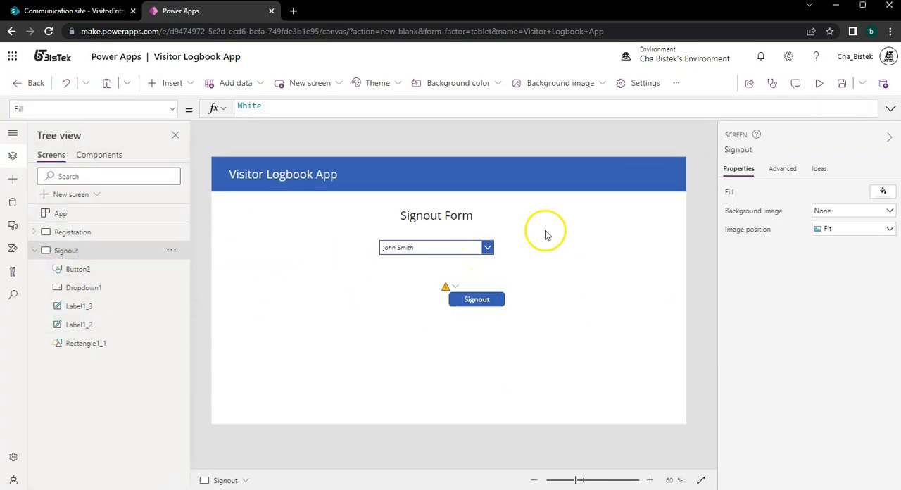
click(818, 83)
click(530, 294)
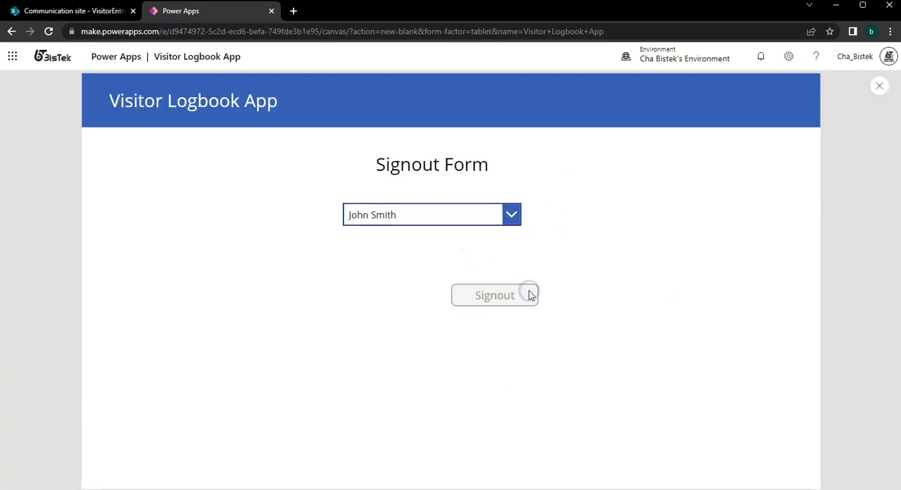
Refresh VisitorEntryList in SharePoint to check the newest entry's Checkout DateTime, and return to Power Apps to close the preview.
click(71, 11)
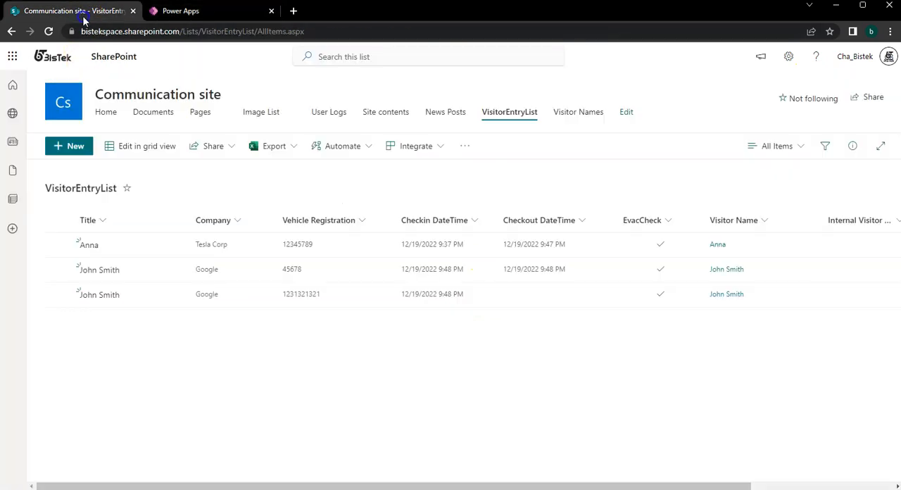
click(49, 31)
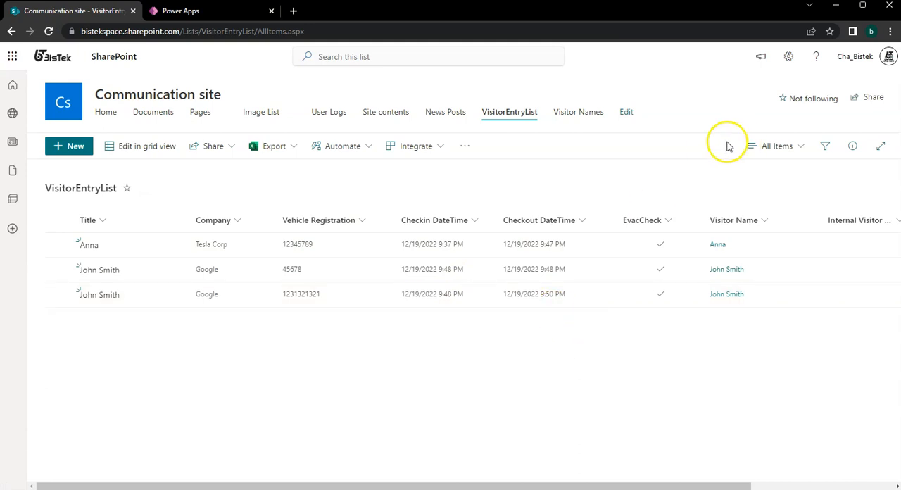
right_click(12, 31)
key(Escape)
click(181, 10)
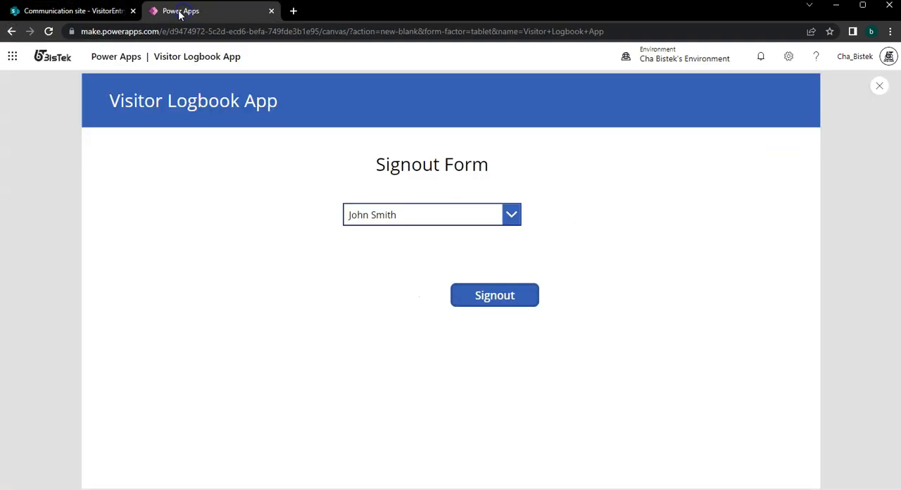
click(879, 86)
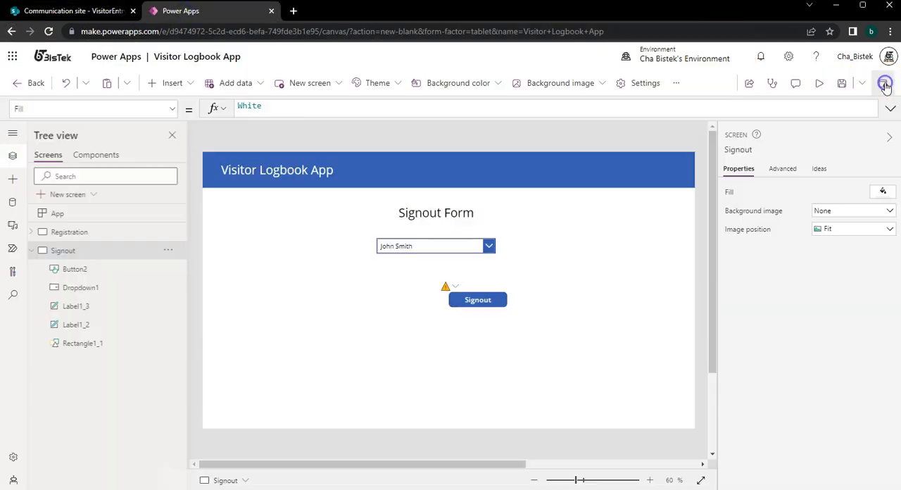